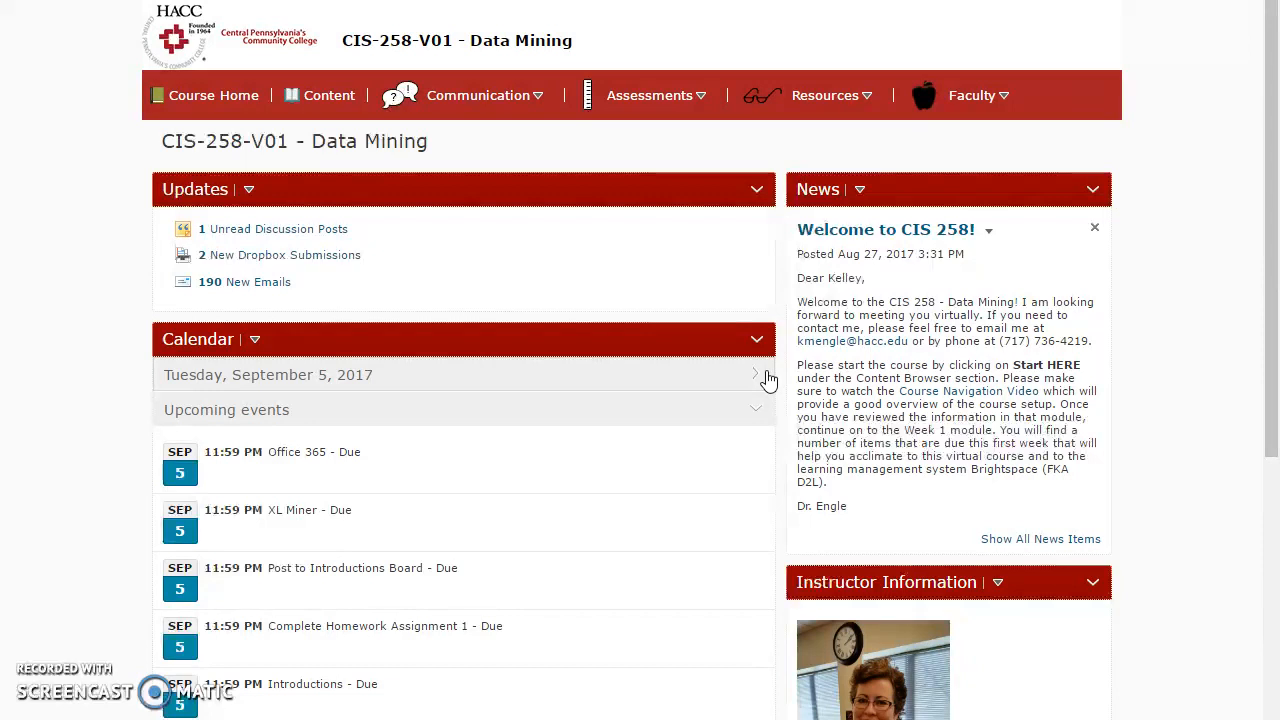
Step: Open the course Content area on the Week 2 Do module with Homework Assignment 2
click(318, 95)
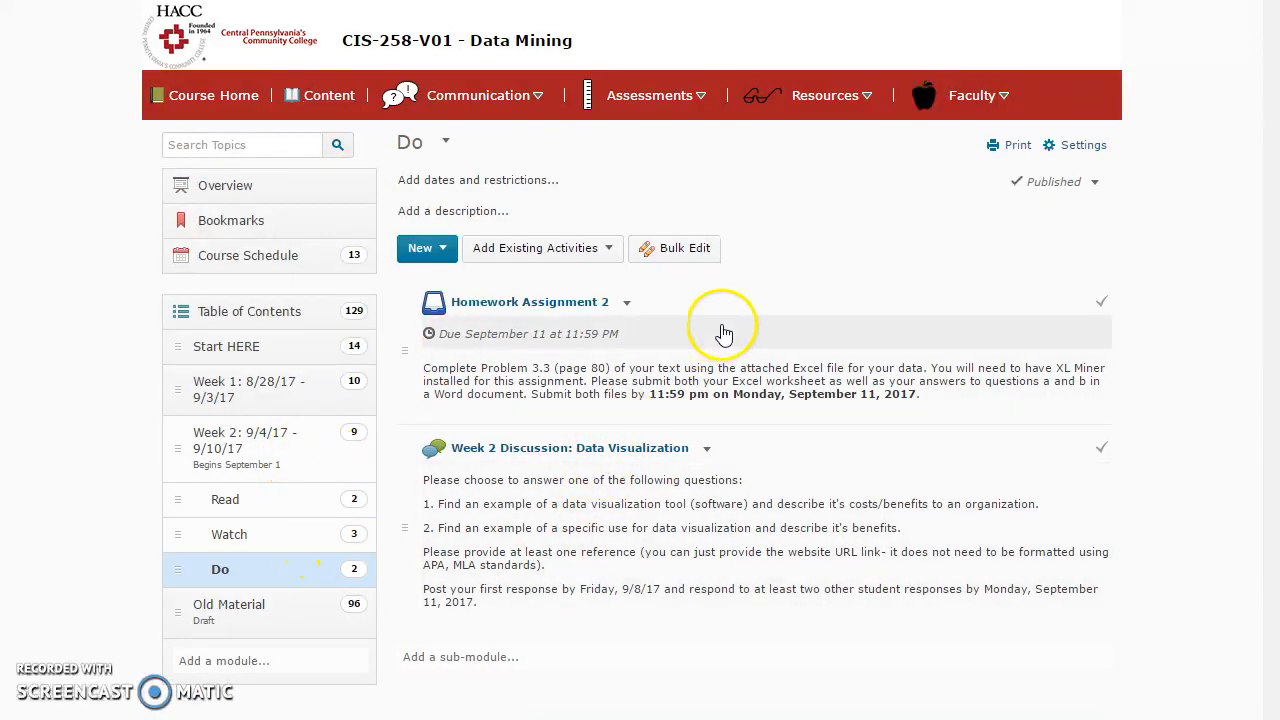
click(575, 313)
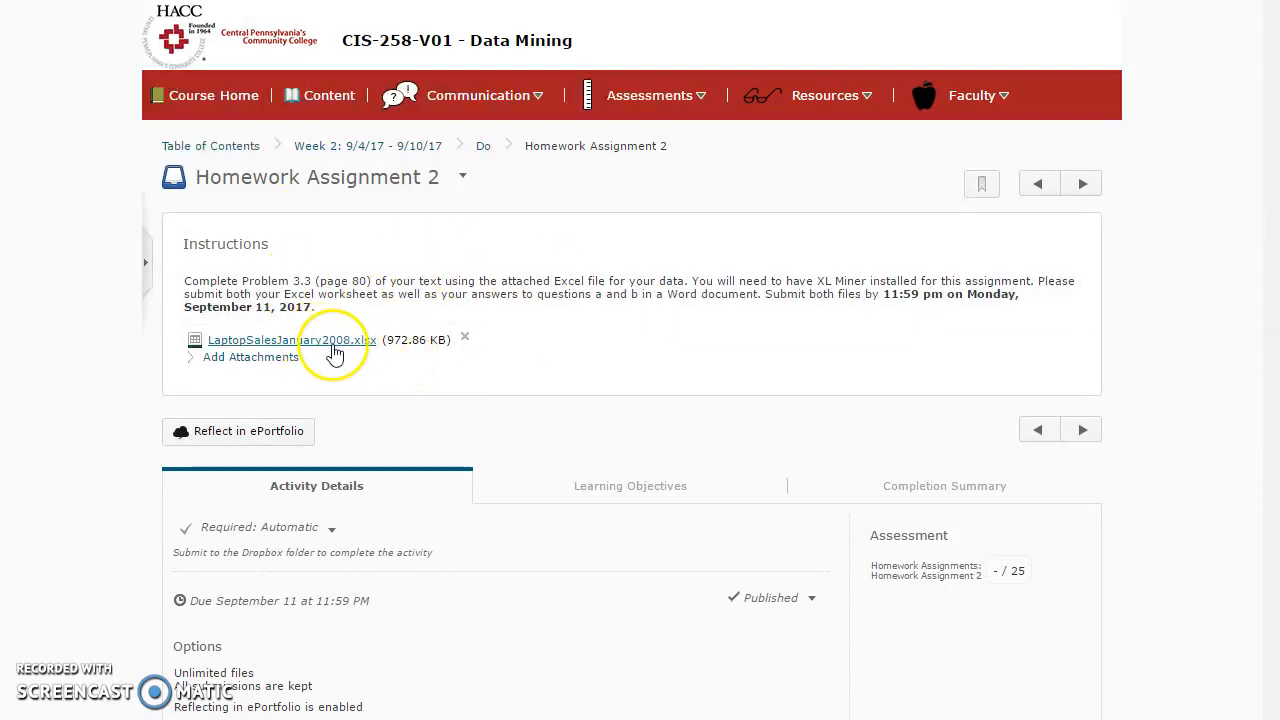
click(483, 147)
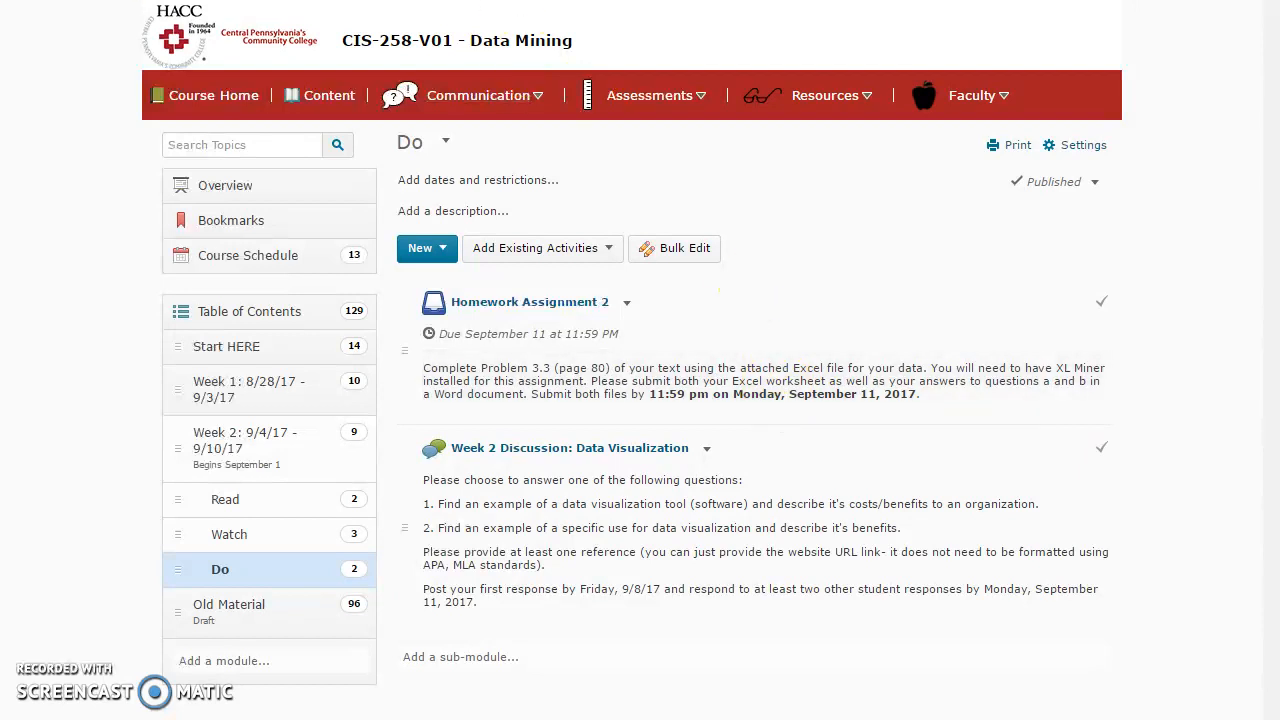
key(ctrl+t)
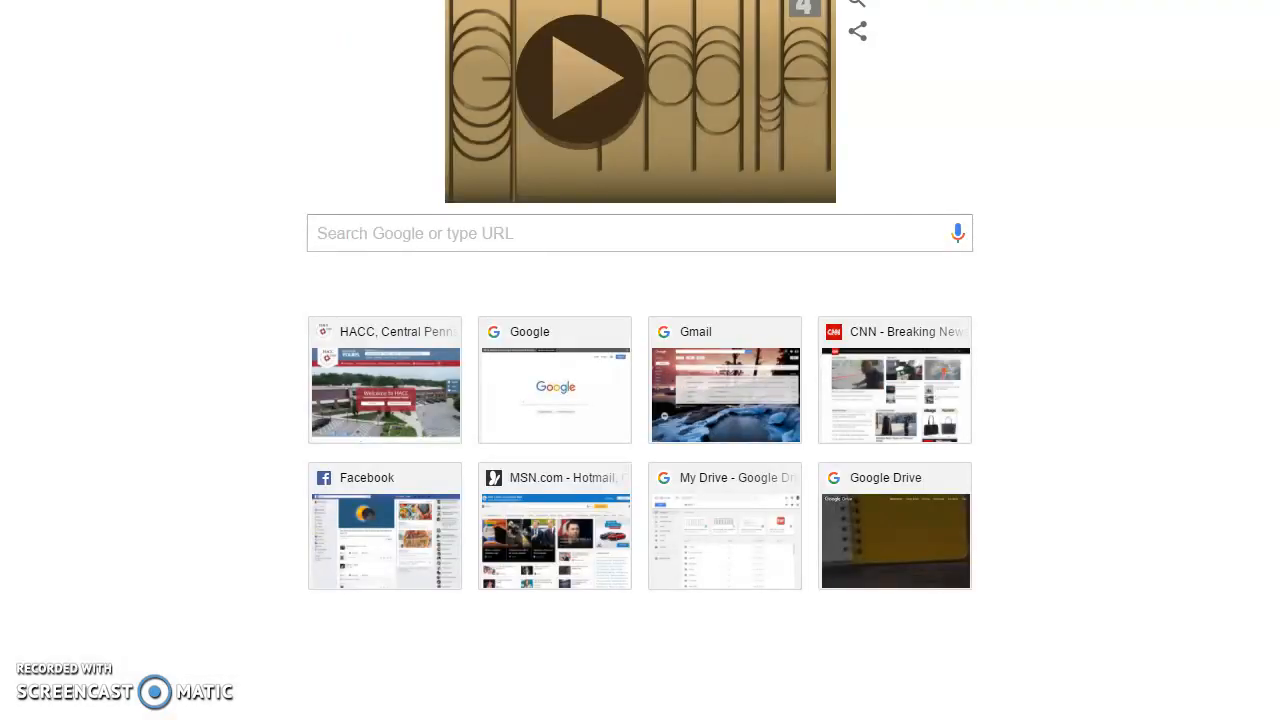
Step: Load hacc.hatsize.com and log in with the training account's username and password
text(hacc.hat)
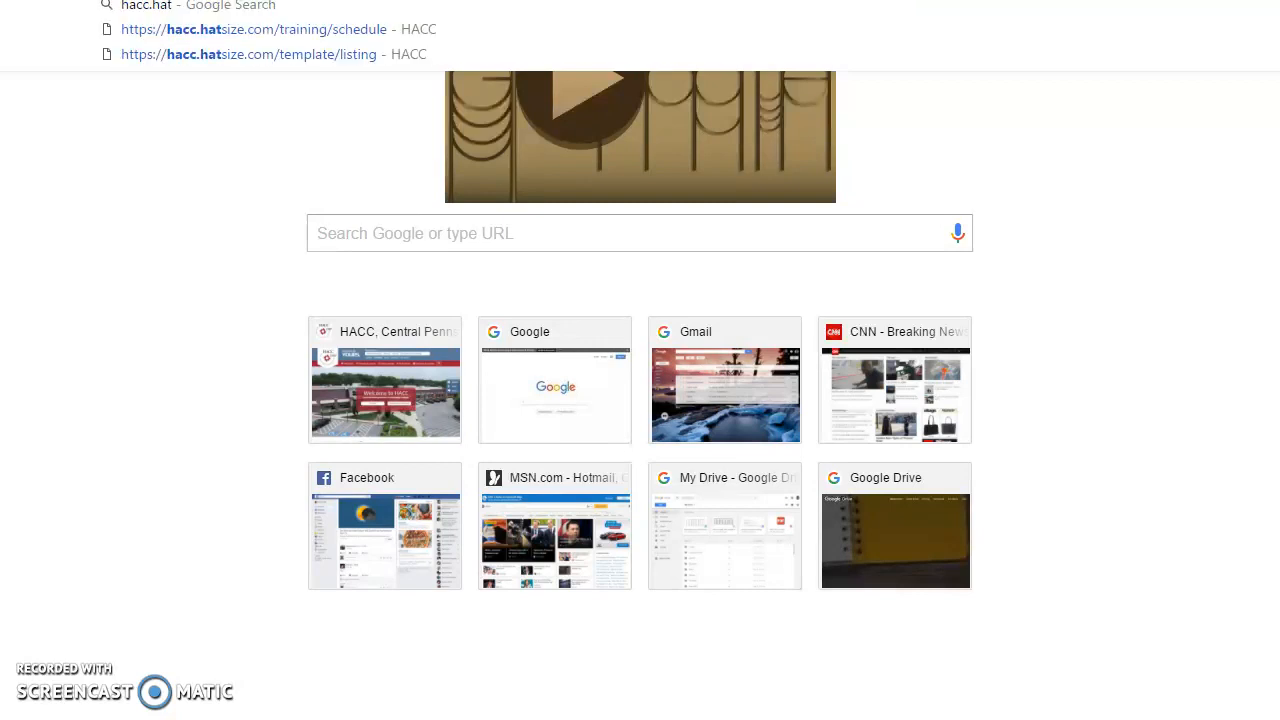
key(Return)
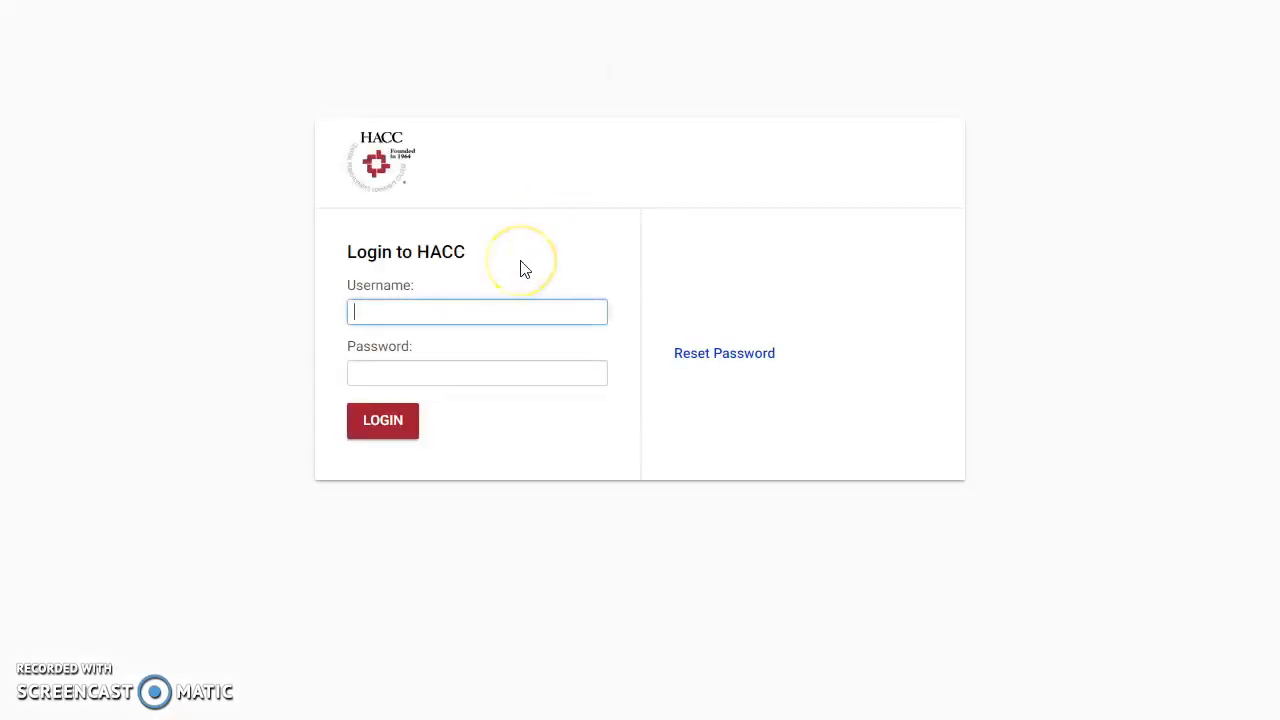
text(kengle)
key(Tab)
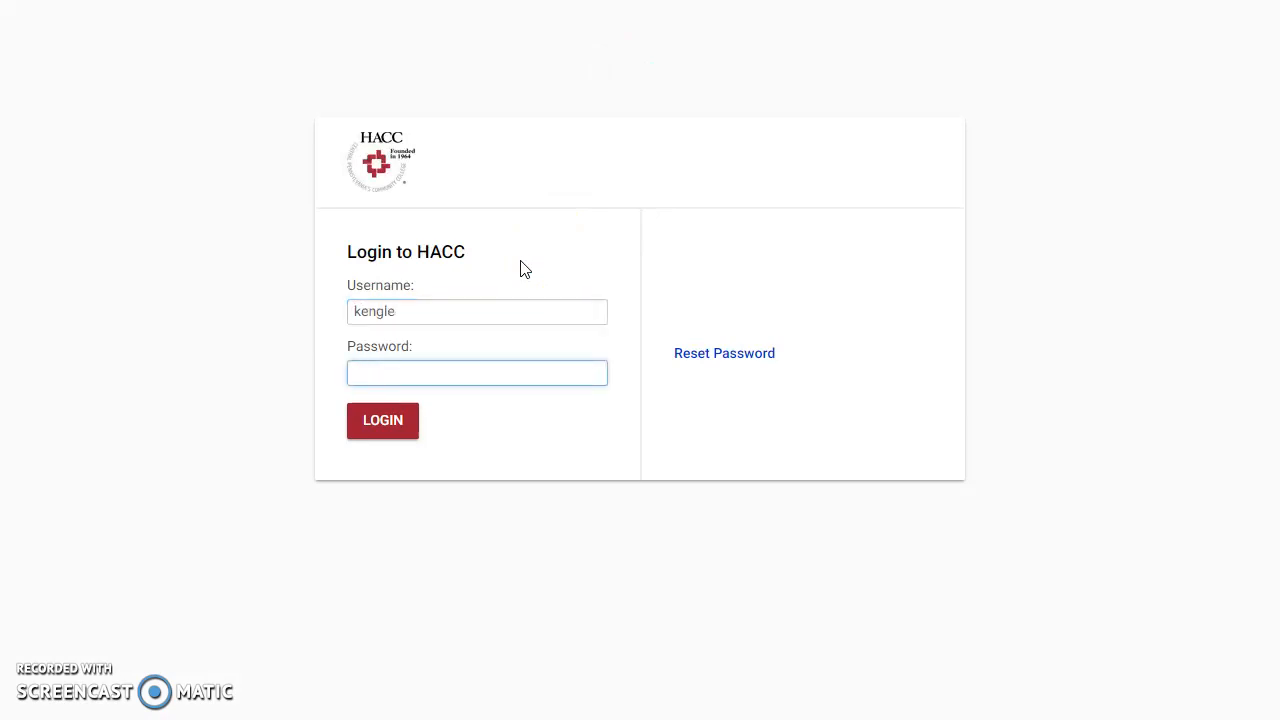
text(•••••••)
click(414, 378)
click(408, 432)
click(837, 531)
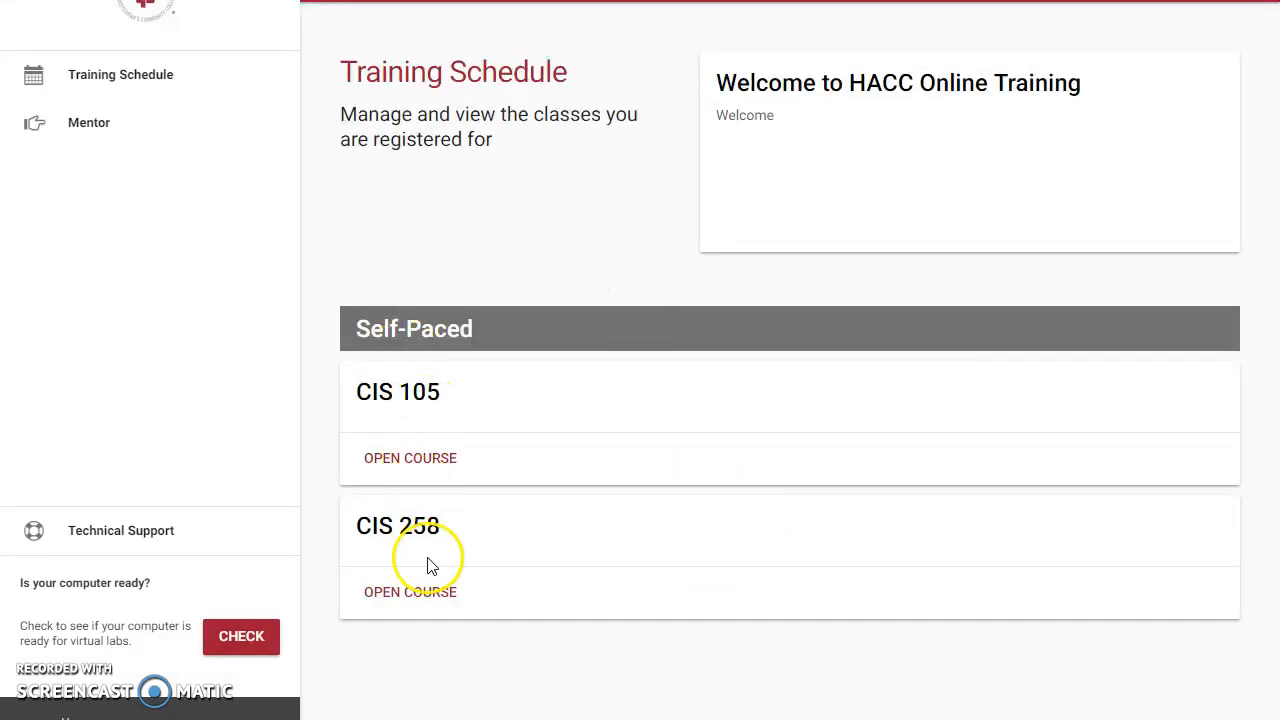
Step: Start a 60-minute CIS 258 lab with location North America - West
click(426, 598)
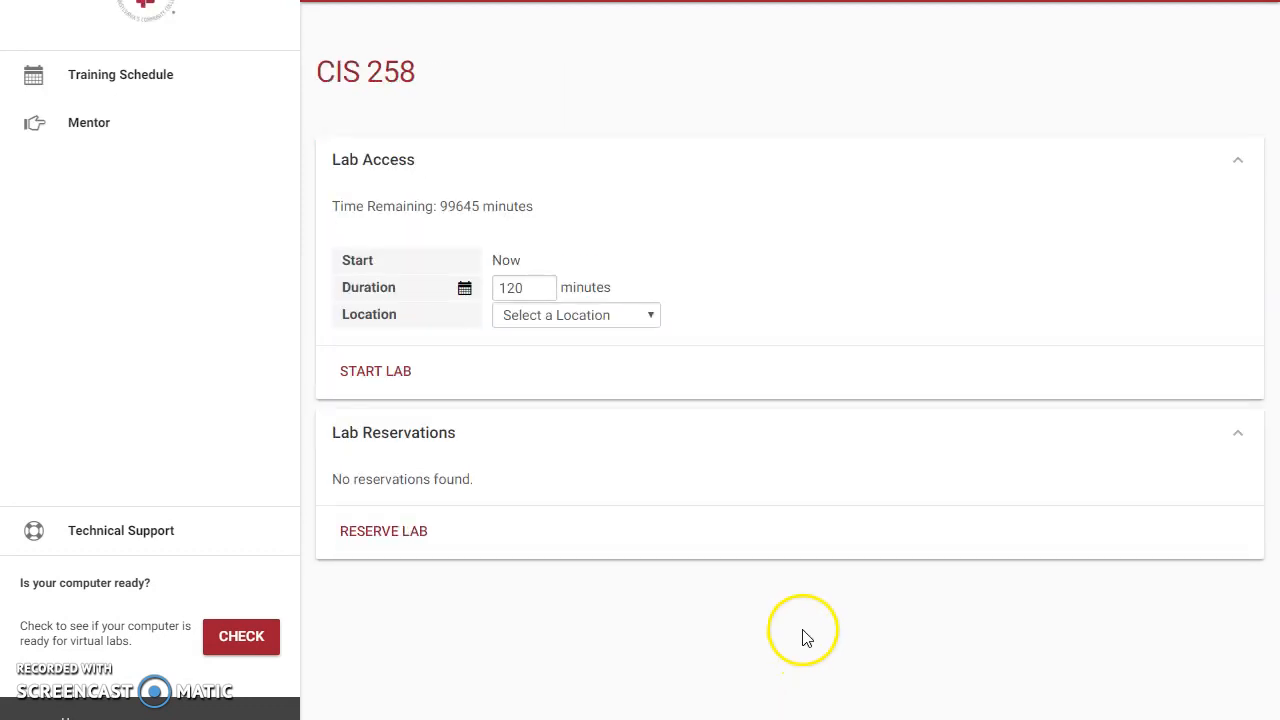
click(634, 316)
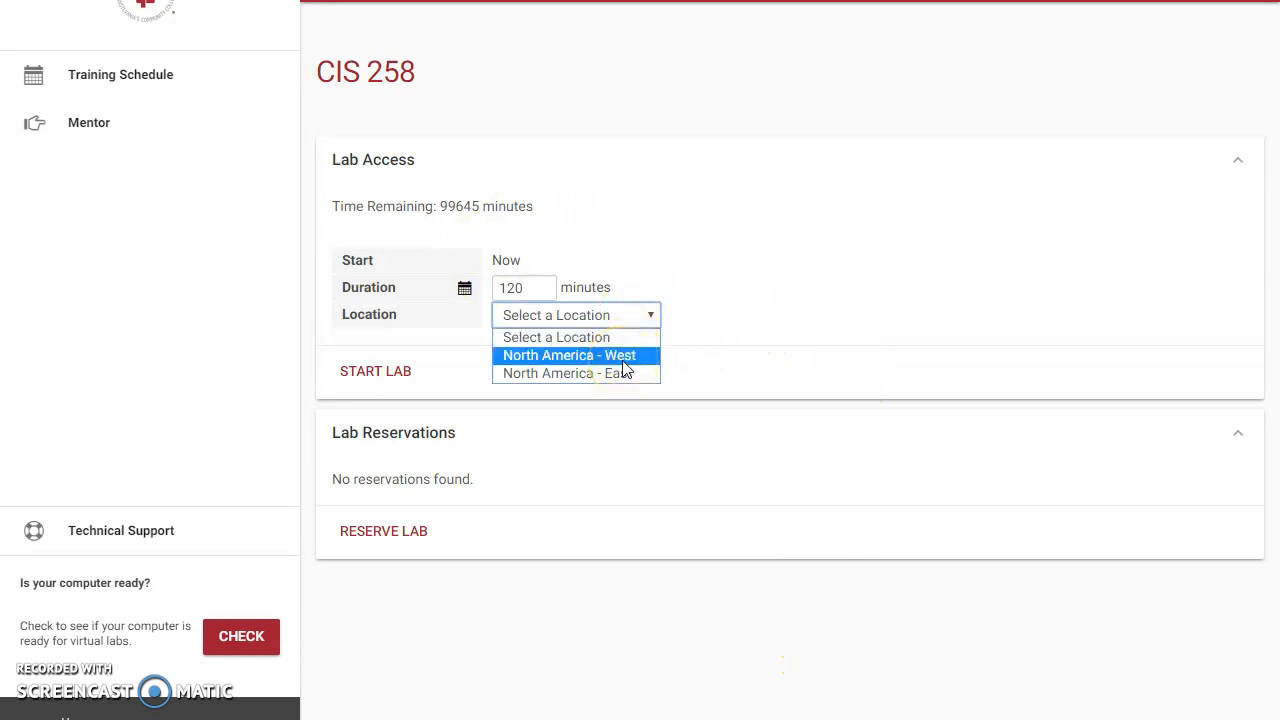
click(623, 364)
click(600, 314)
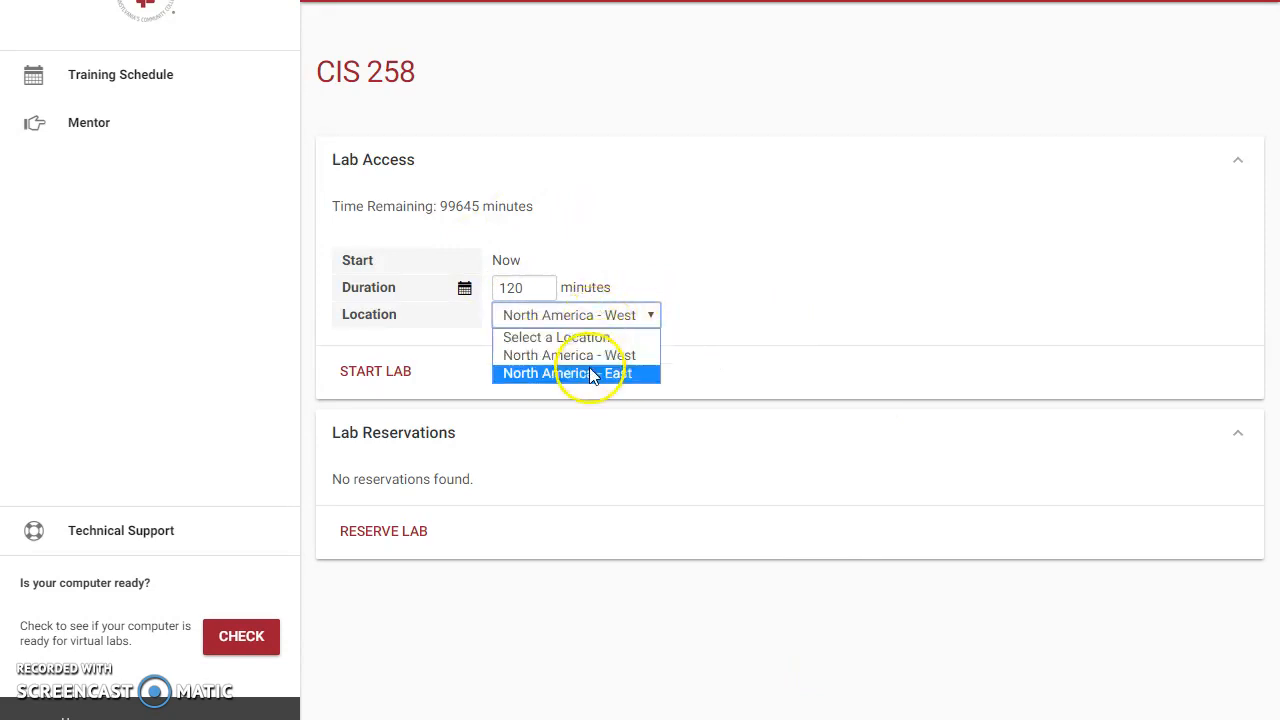
click(586, 372)
double_click(509, 287)
text(60)
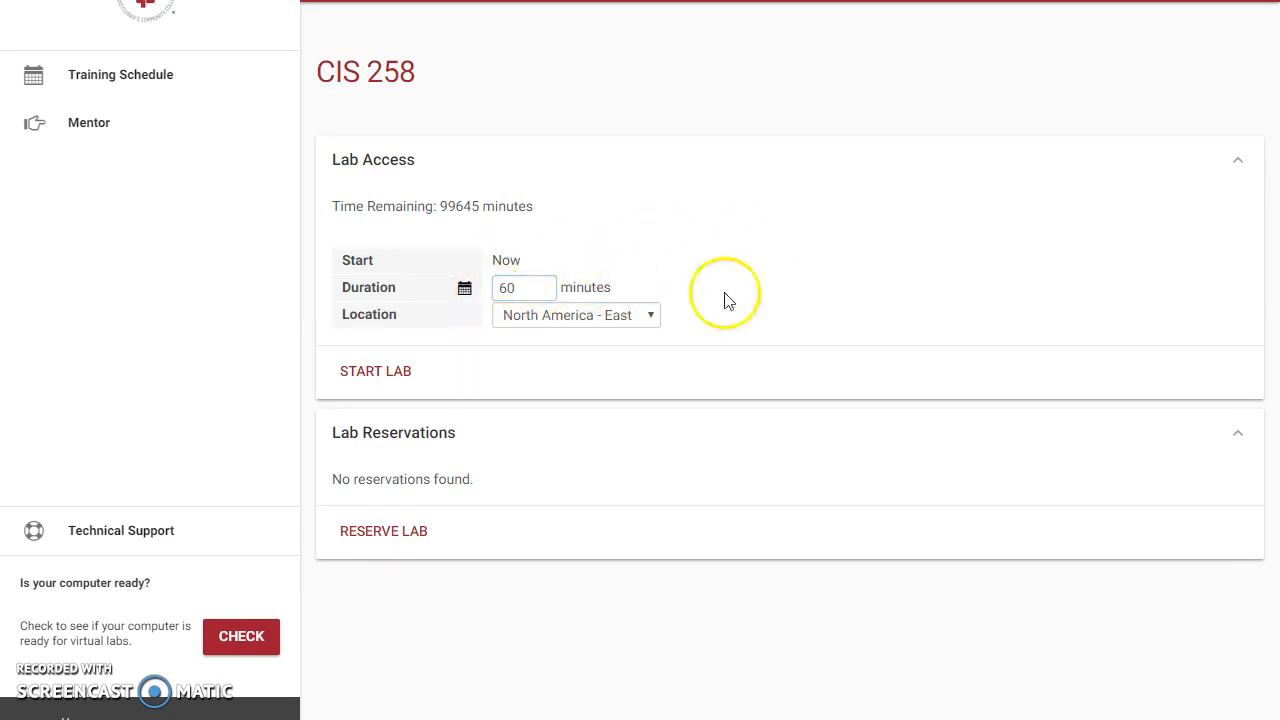
click(386, 373)
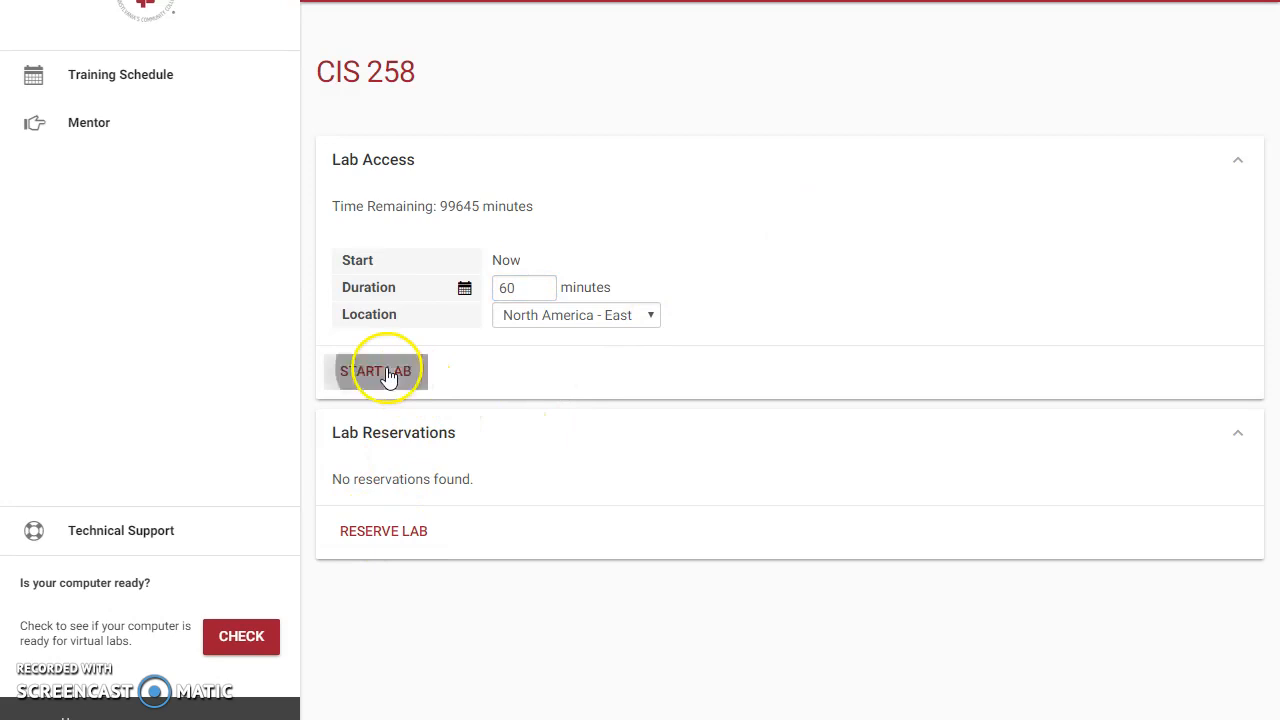
click(632, 370)
click(612, 403)
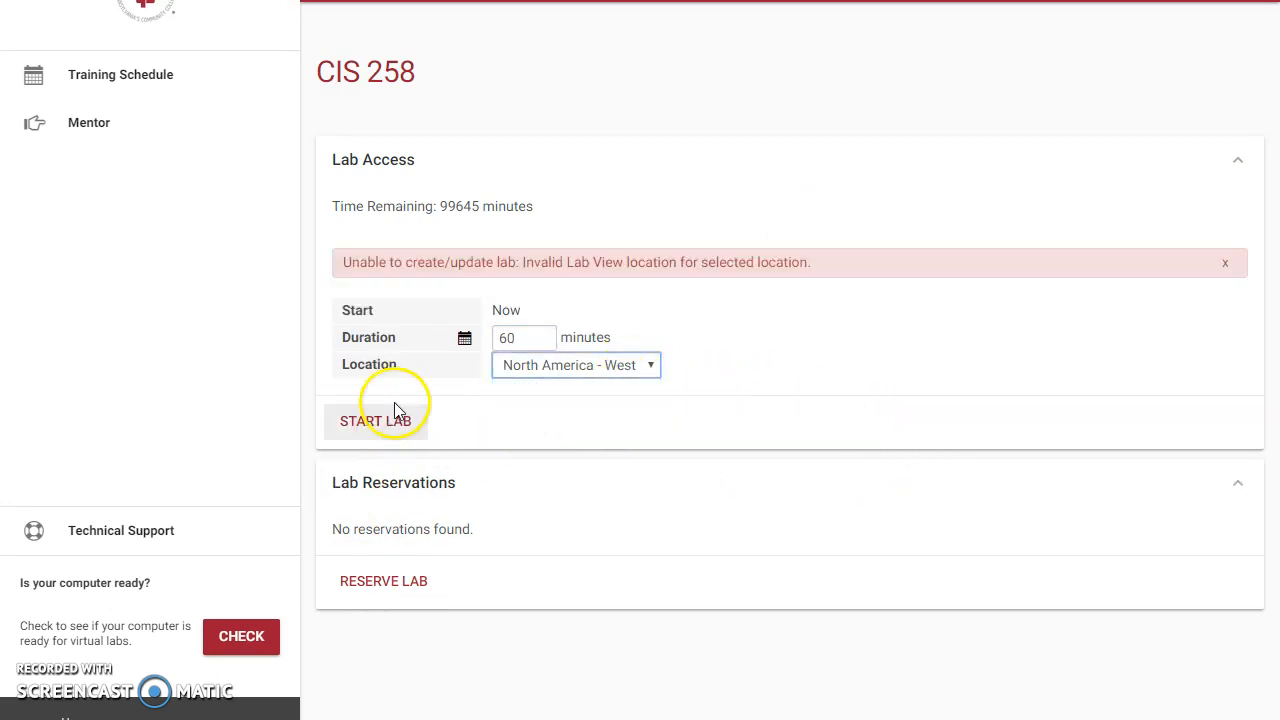
click(400, 418)
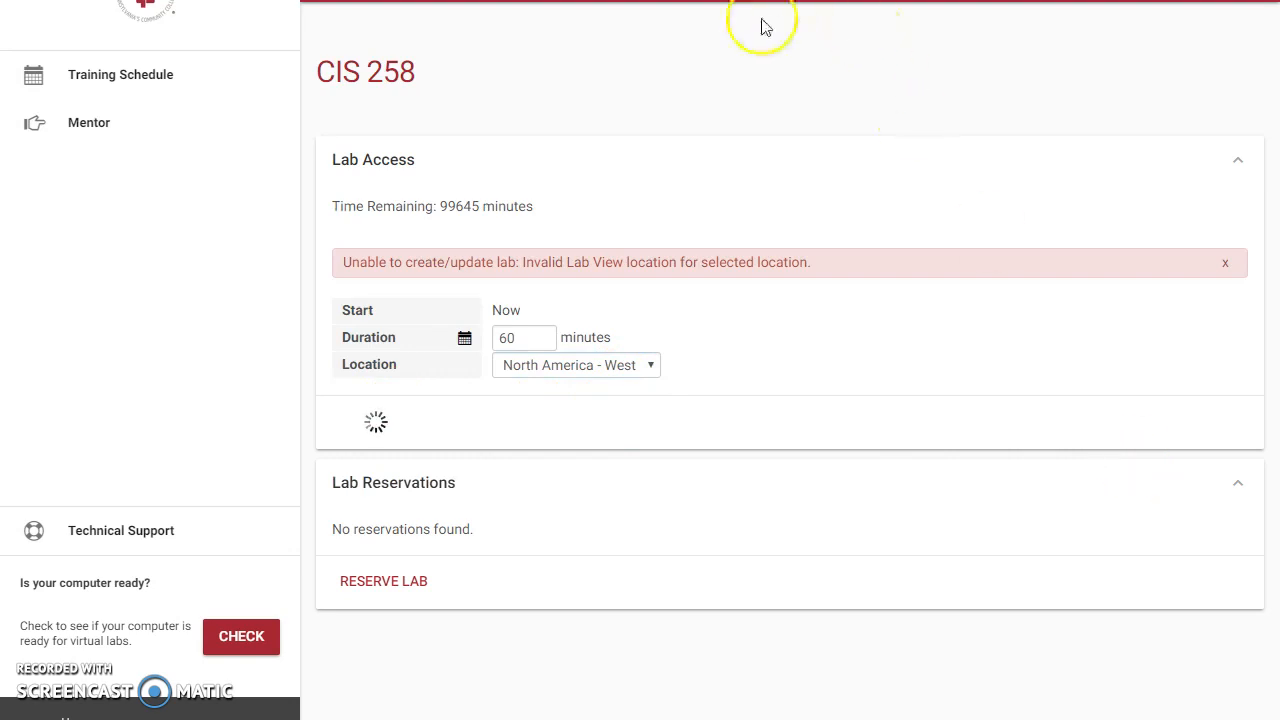
scroll(640, 360, up, 1)
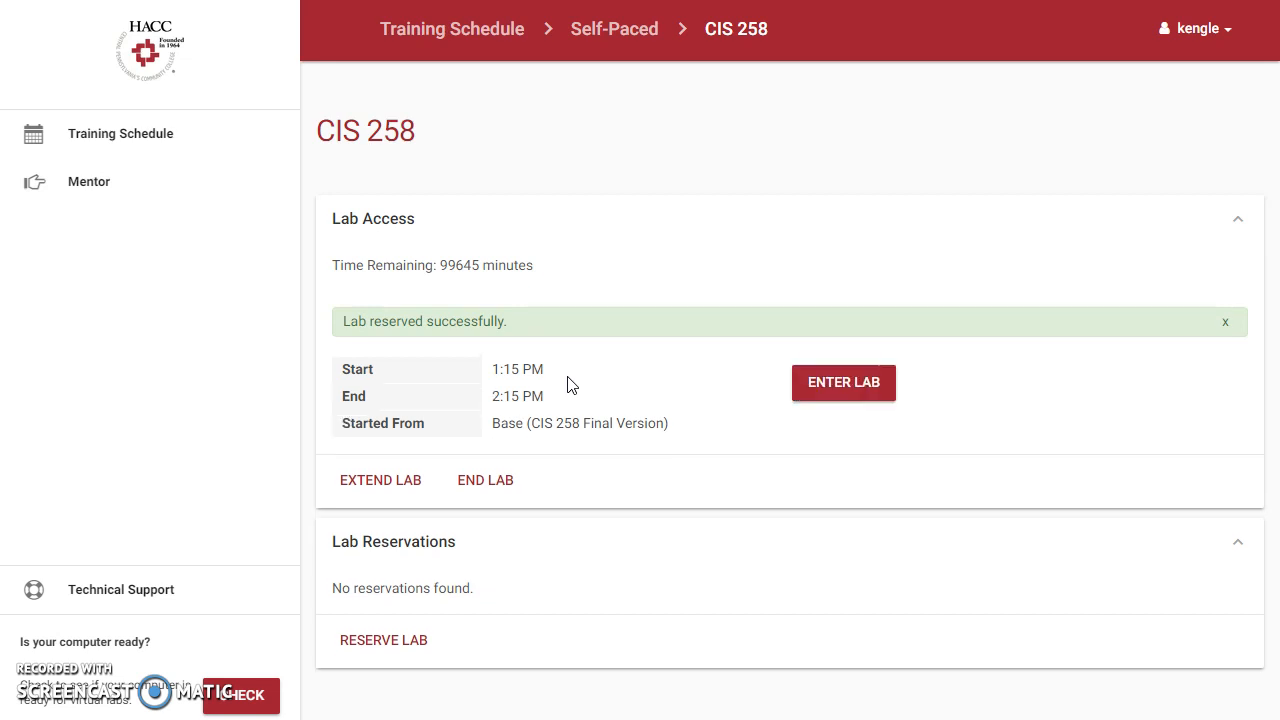
Step: Enter the reserved CIS 258 lab so its remote Windows desktop loads
click(826, 386)
click(856, 379)
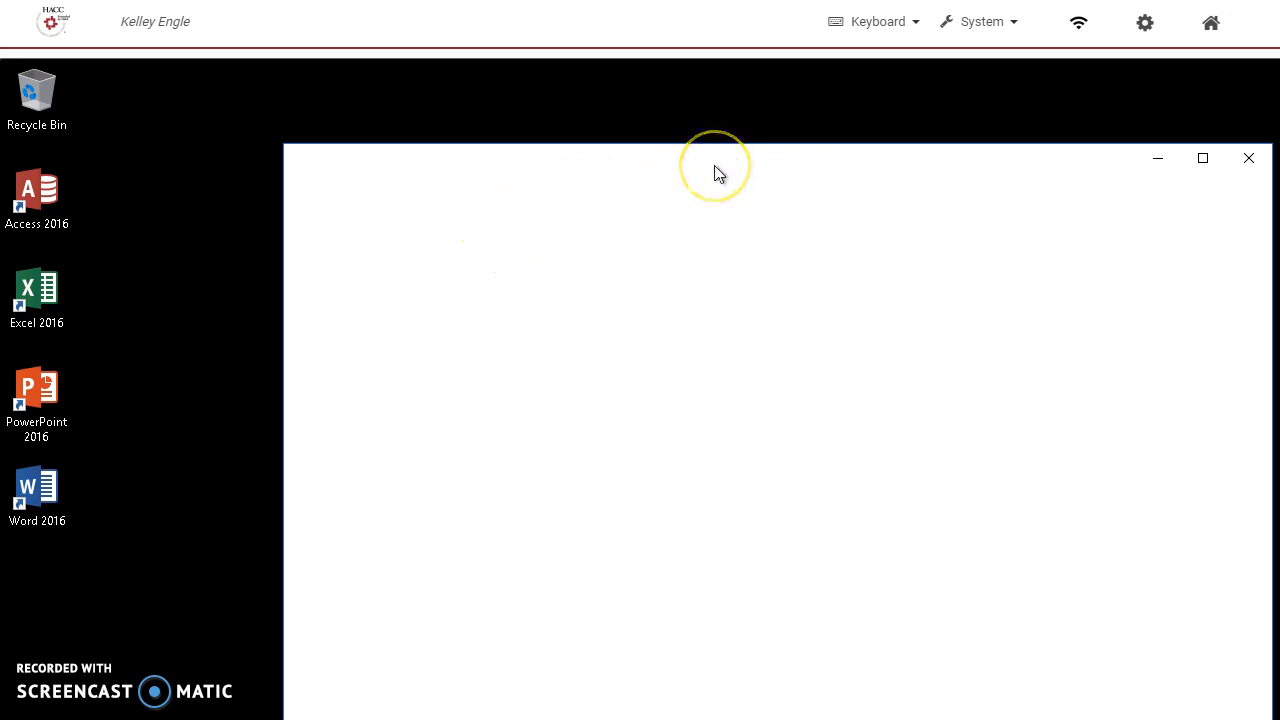
Step: In the lab browser, load ehacc.hacc.edu and log in to Brightspace
drag(716, 179, 644, 112)
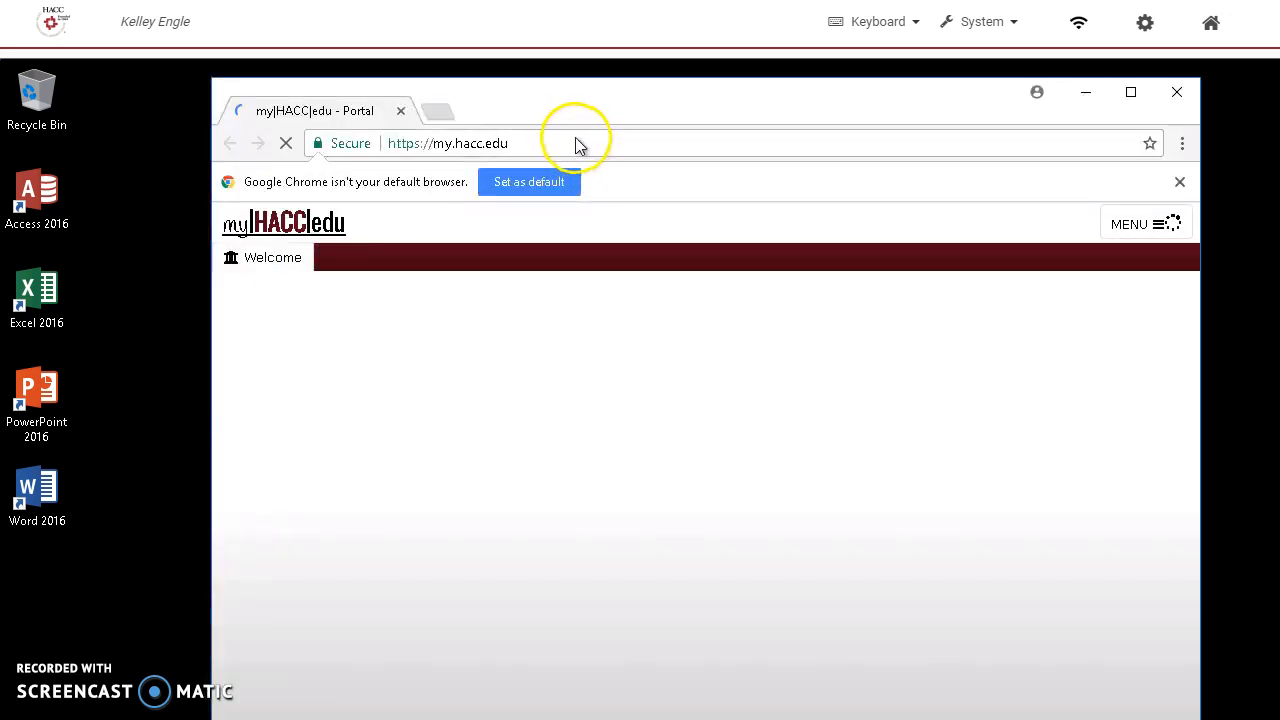
click(577, 141)
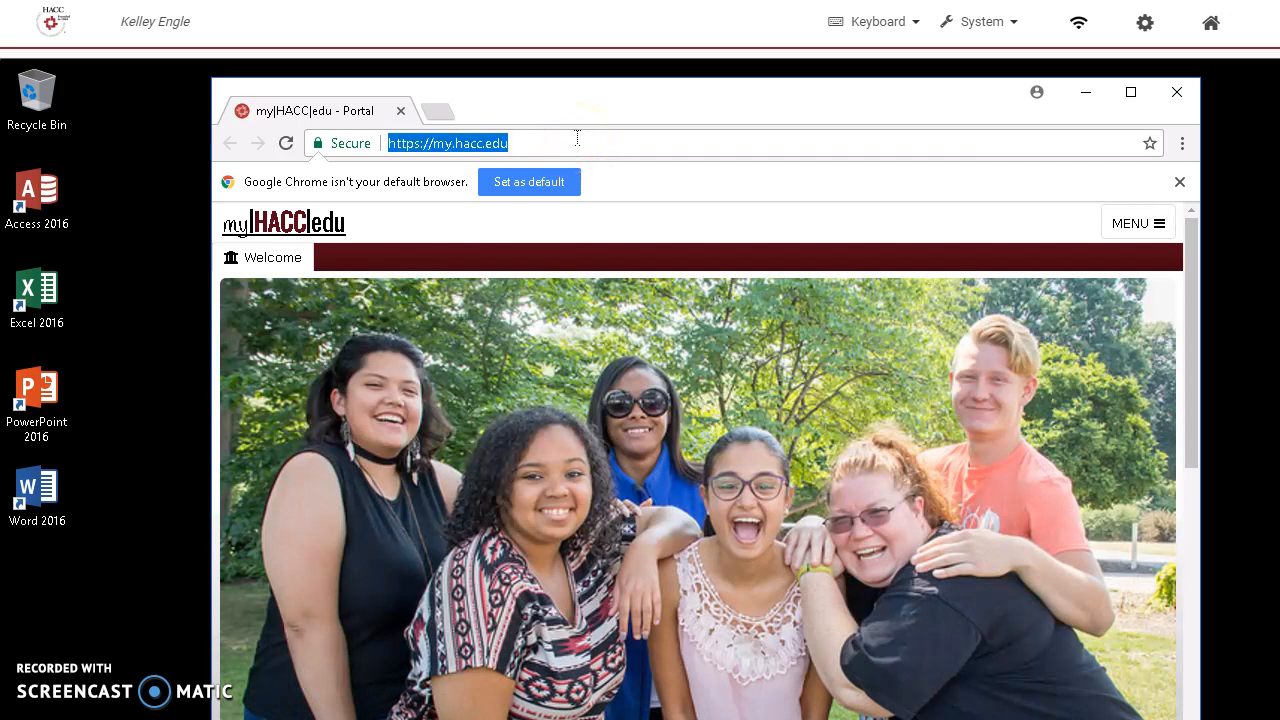
text(ehacc.hacc.edu)
key(Return)
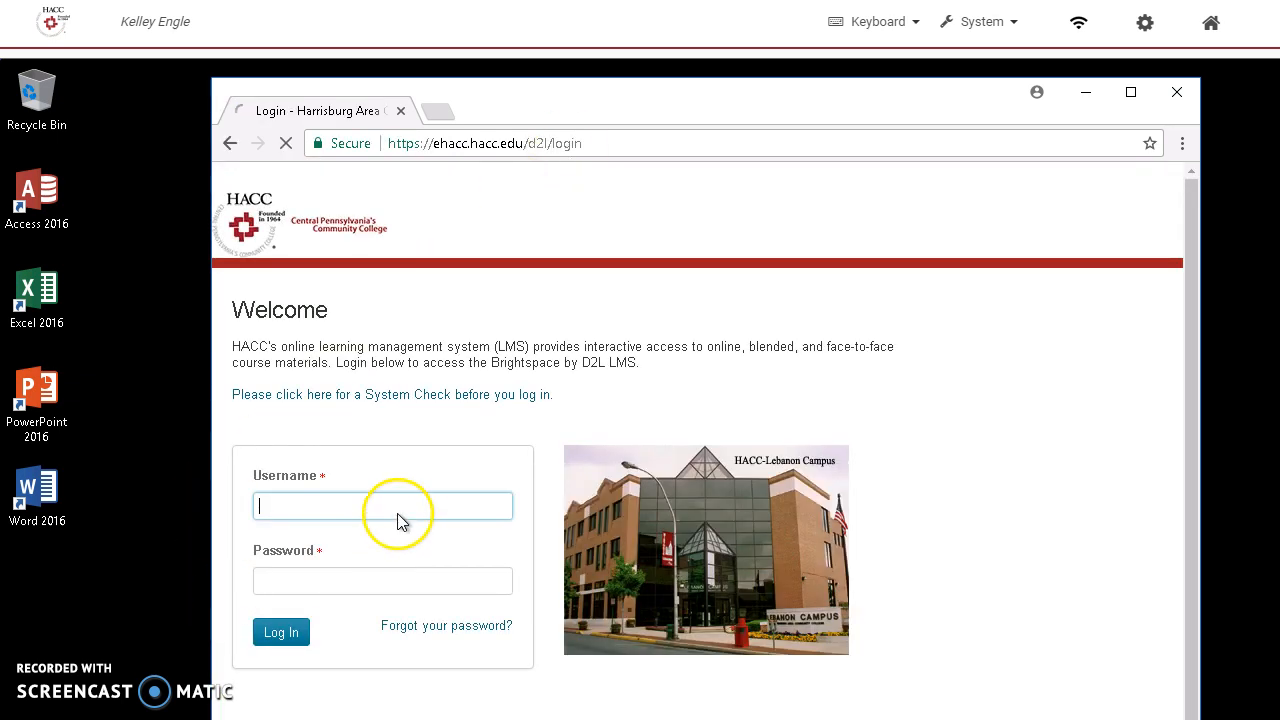
key(Tab)
text(••••••)
key(Return)
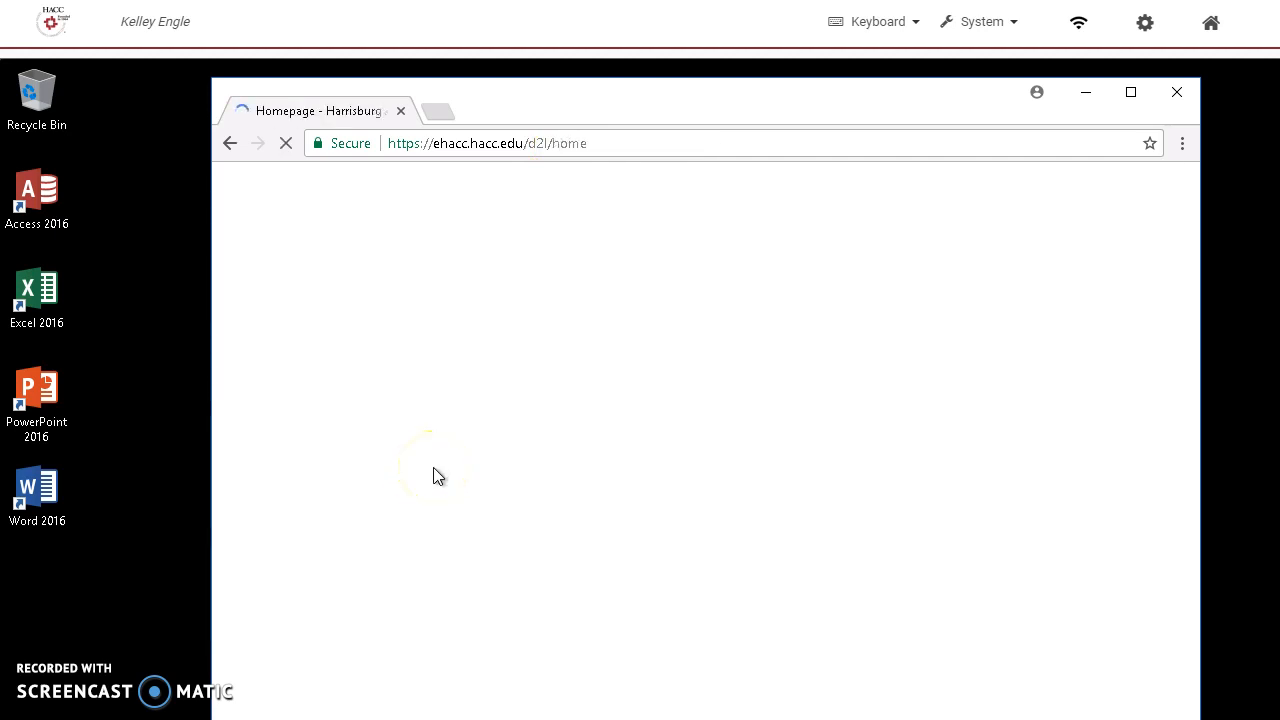
Step: Dismiss Chrome's password and sign-in prompts, then open the CIS-258-V01 Data Mining course
click(1016, 266)
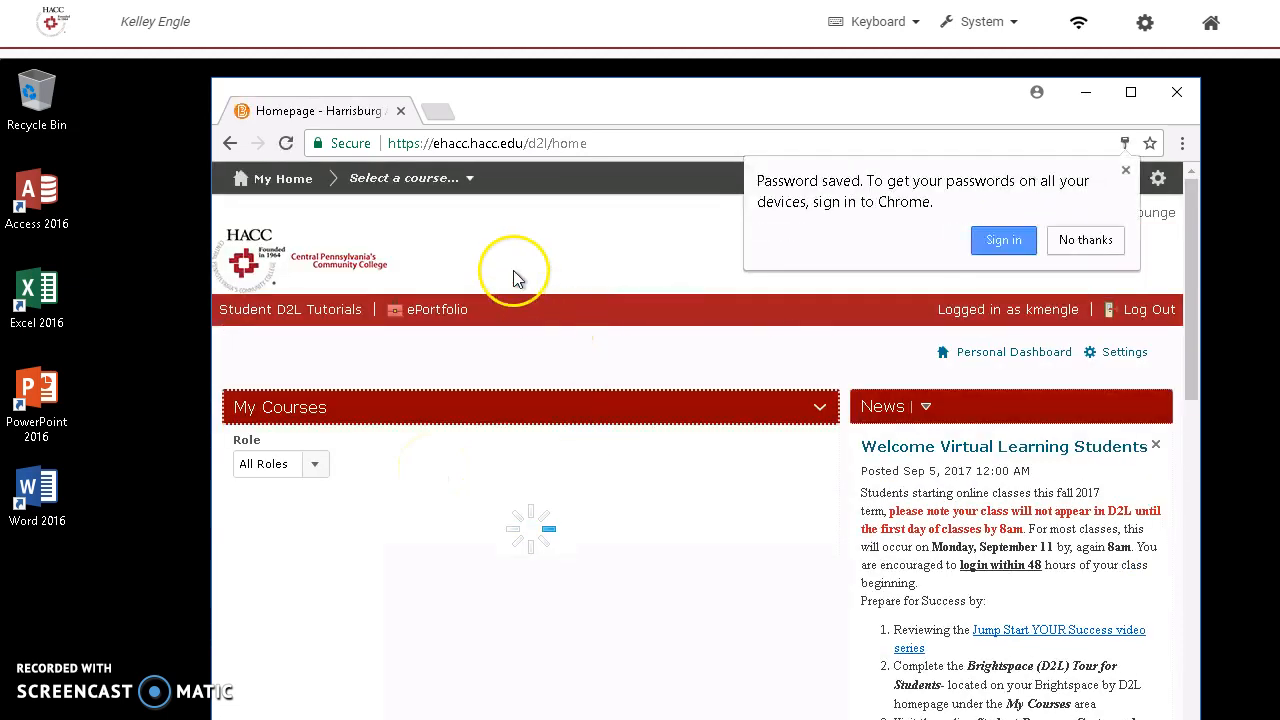
click(998, 244)
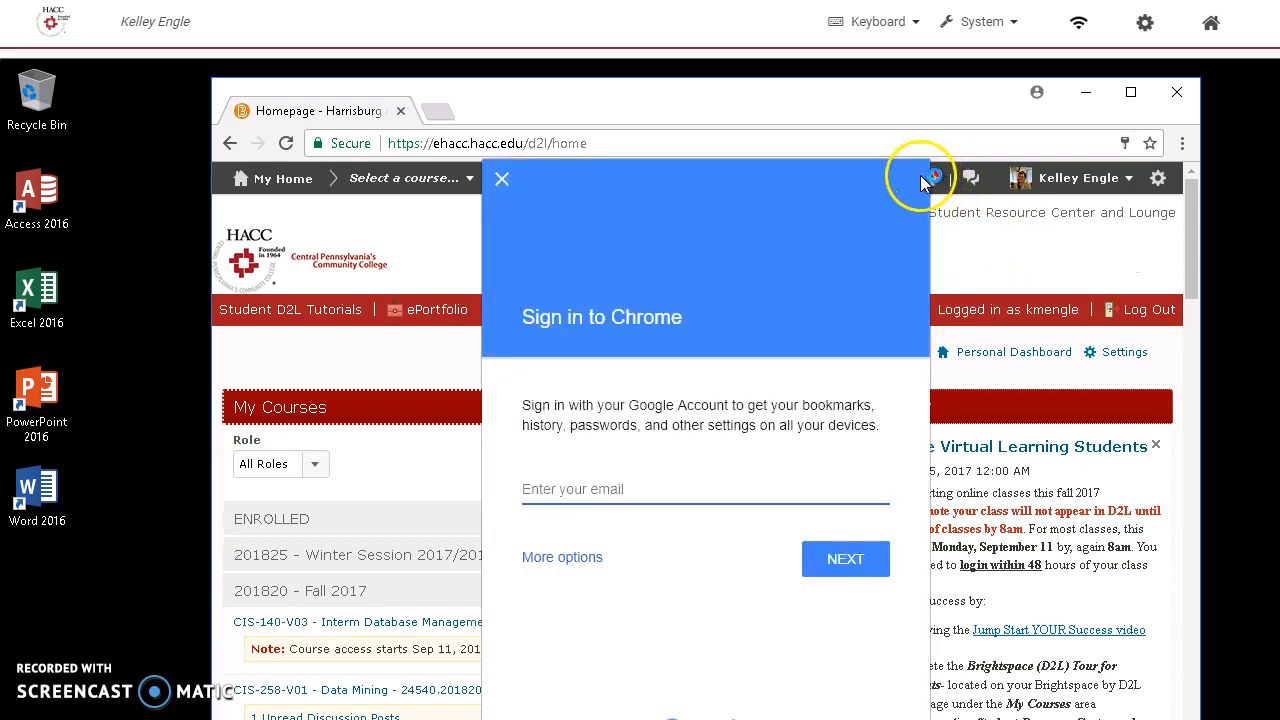
click(502, 180)
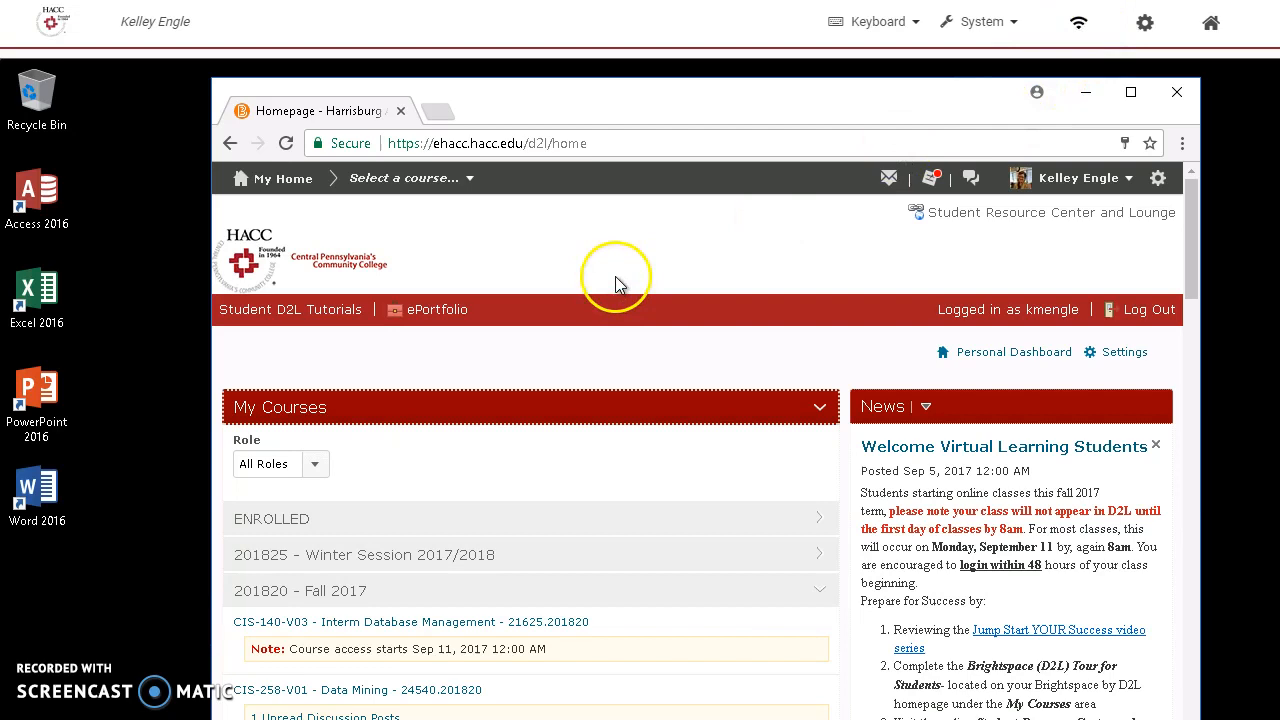
scroll(615, 276, down, 1)
click(440, 590)
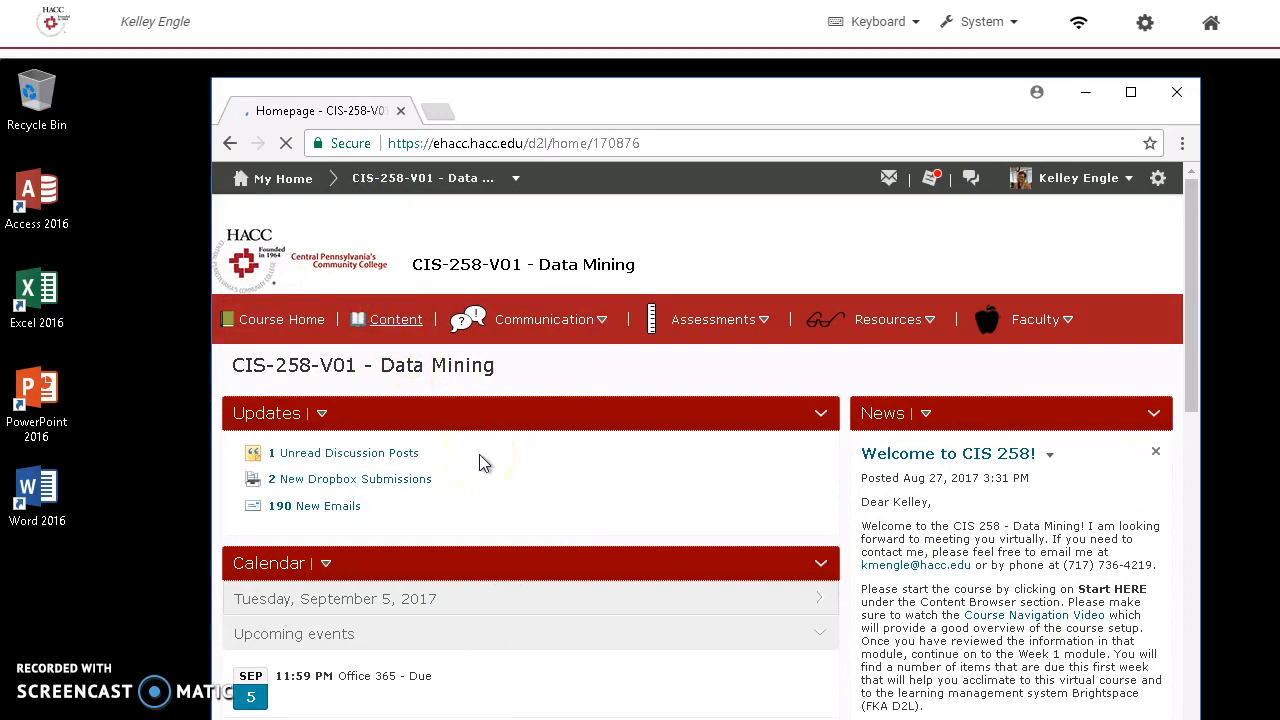
Step: Go to Week 2's Homework Assignment 2 and open the LaptopSalesJanuary2008.xlsx attachment
click(751, 484)
scroll(752, 490, down, 1)
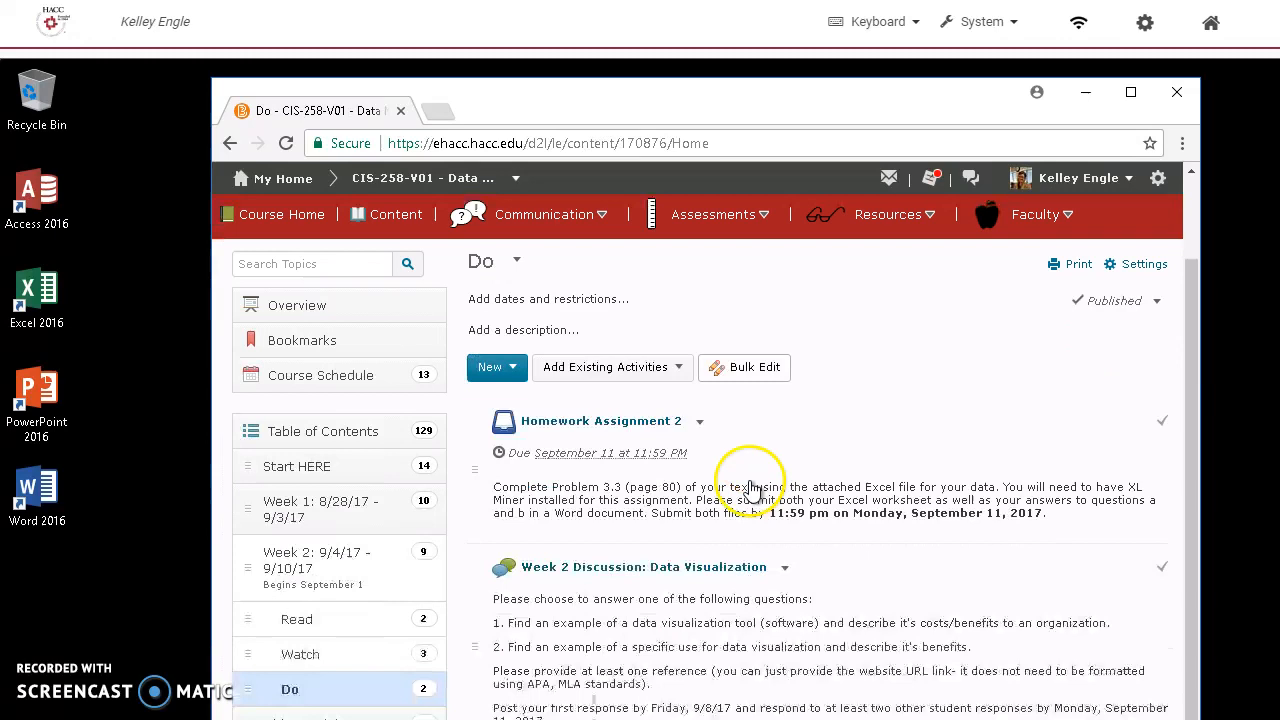
click(380, 528)
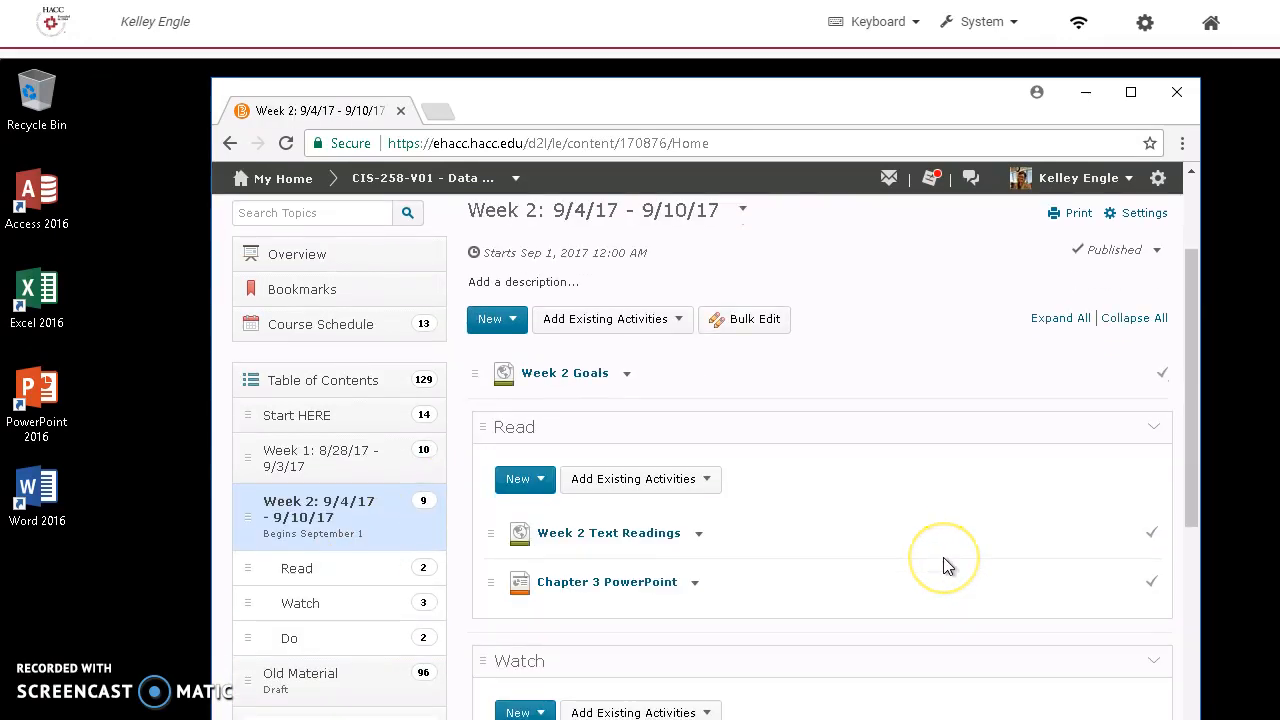
scroll(943, 565, down, 5)
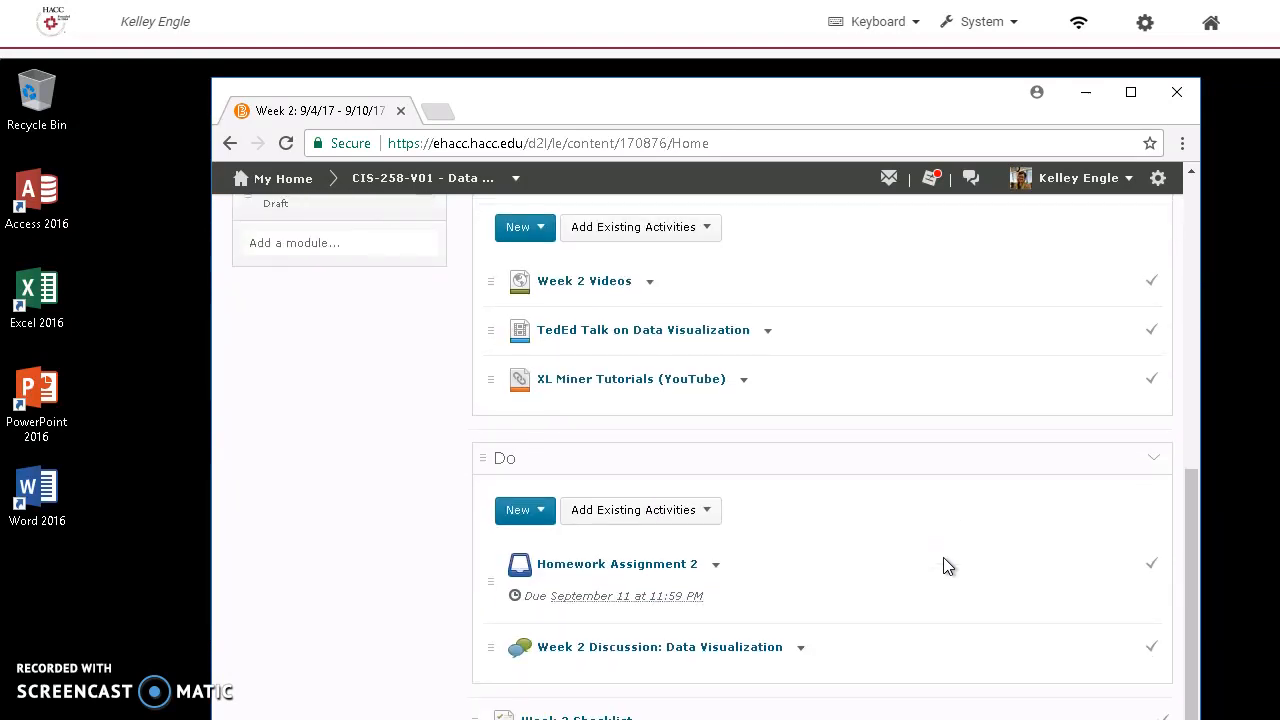
click(565, 564)
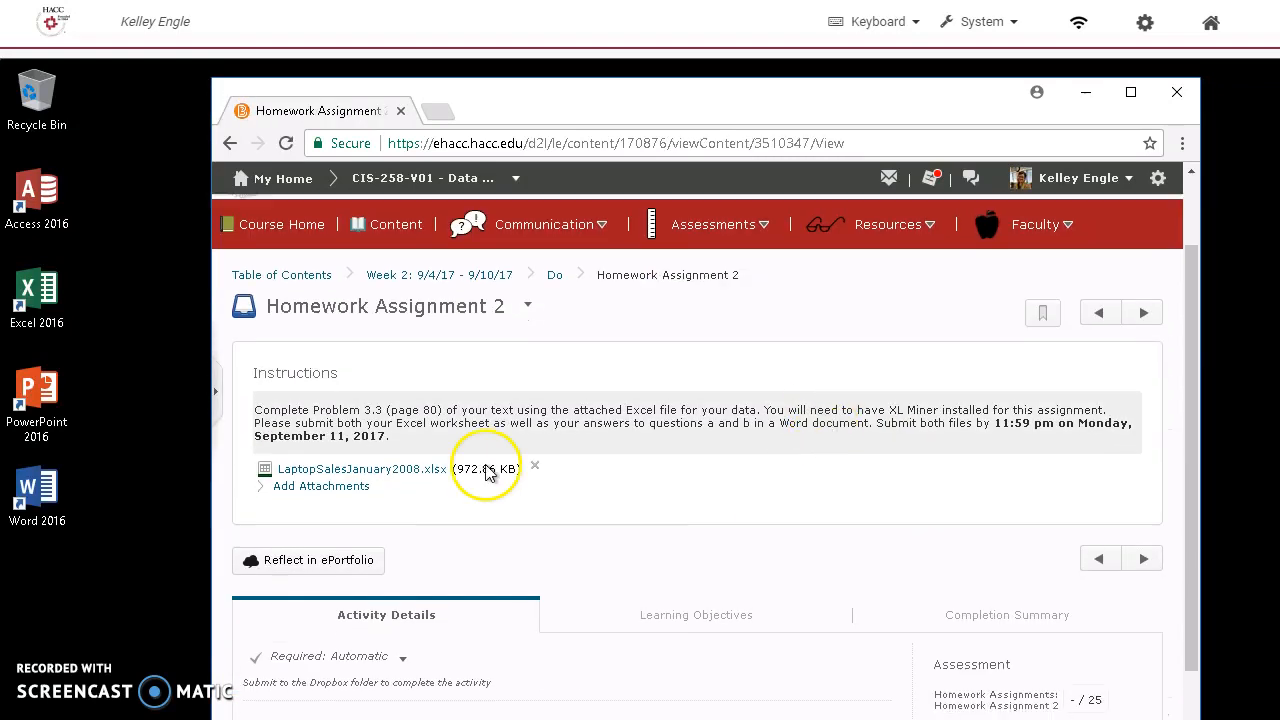
click(391, 469)
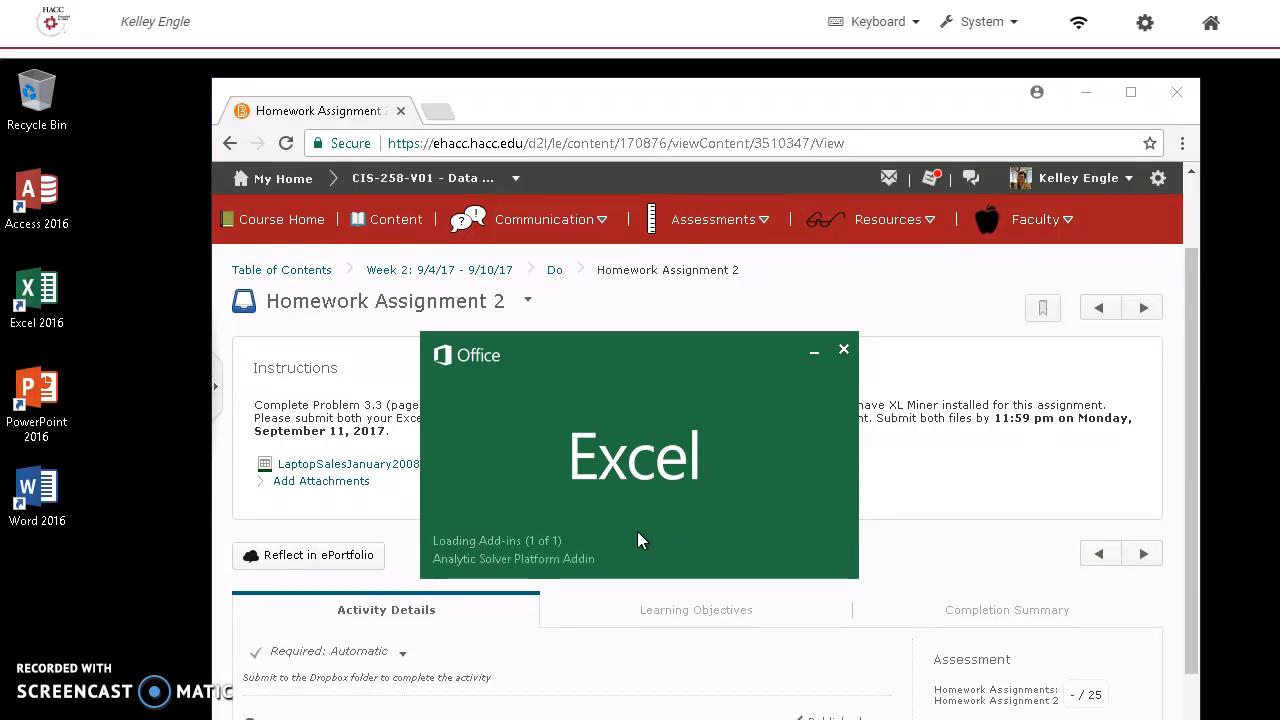
Step: Bring up the LaptopSalesJanuary2008 workbook in Excel and enable editing
click(745, 521)
click(765, 521)
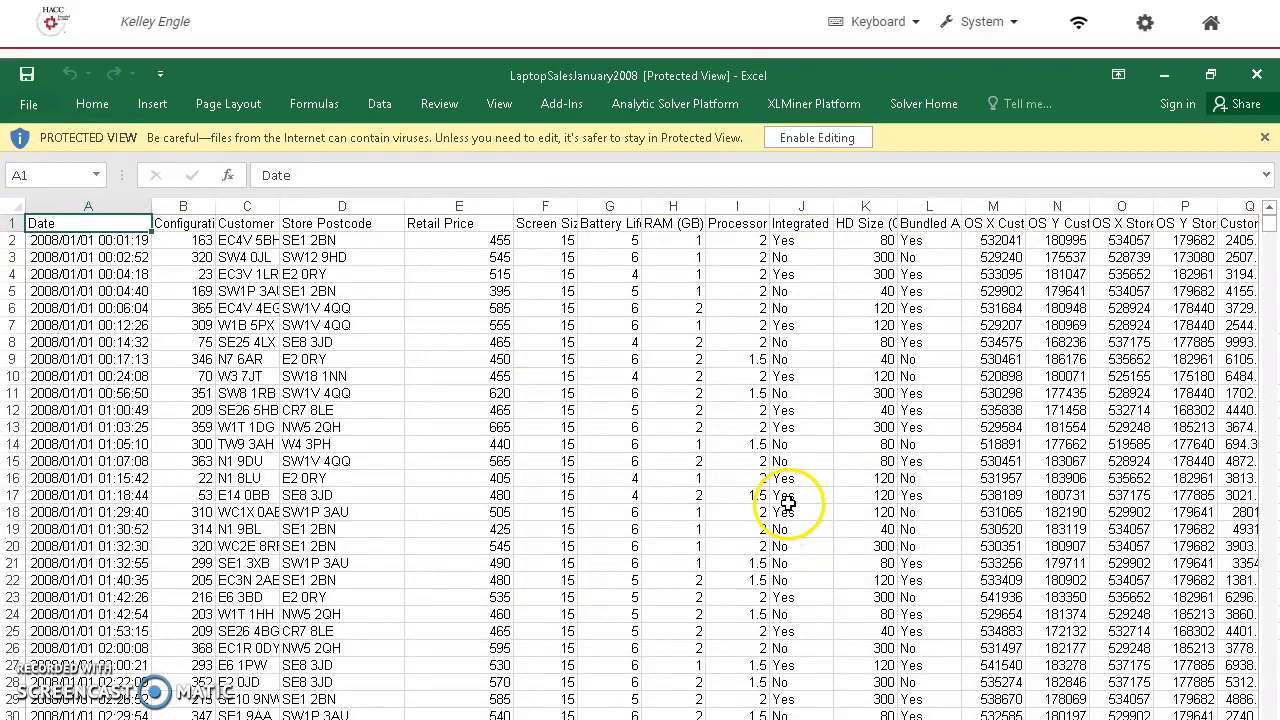
click(824, 139)
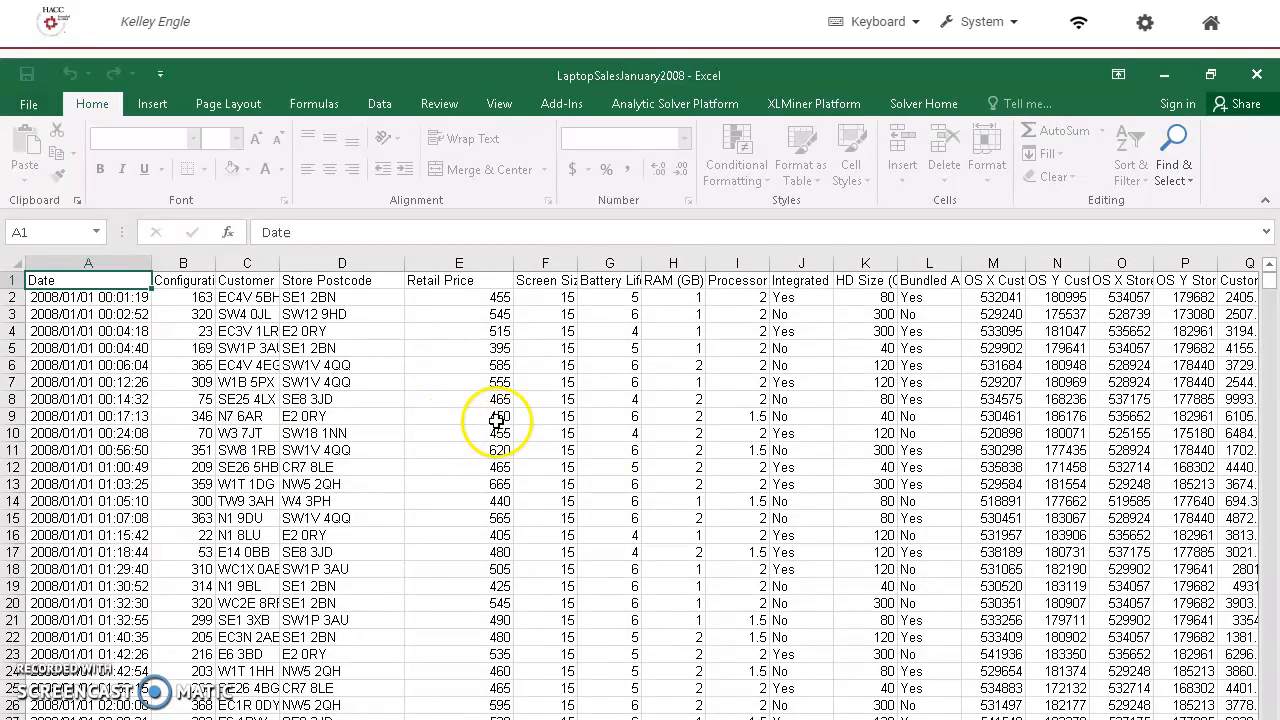
Step: Select the header row from Date to the last column and extend it down the records
click(585, 415)
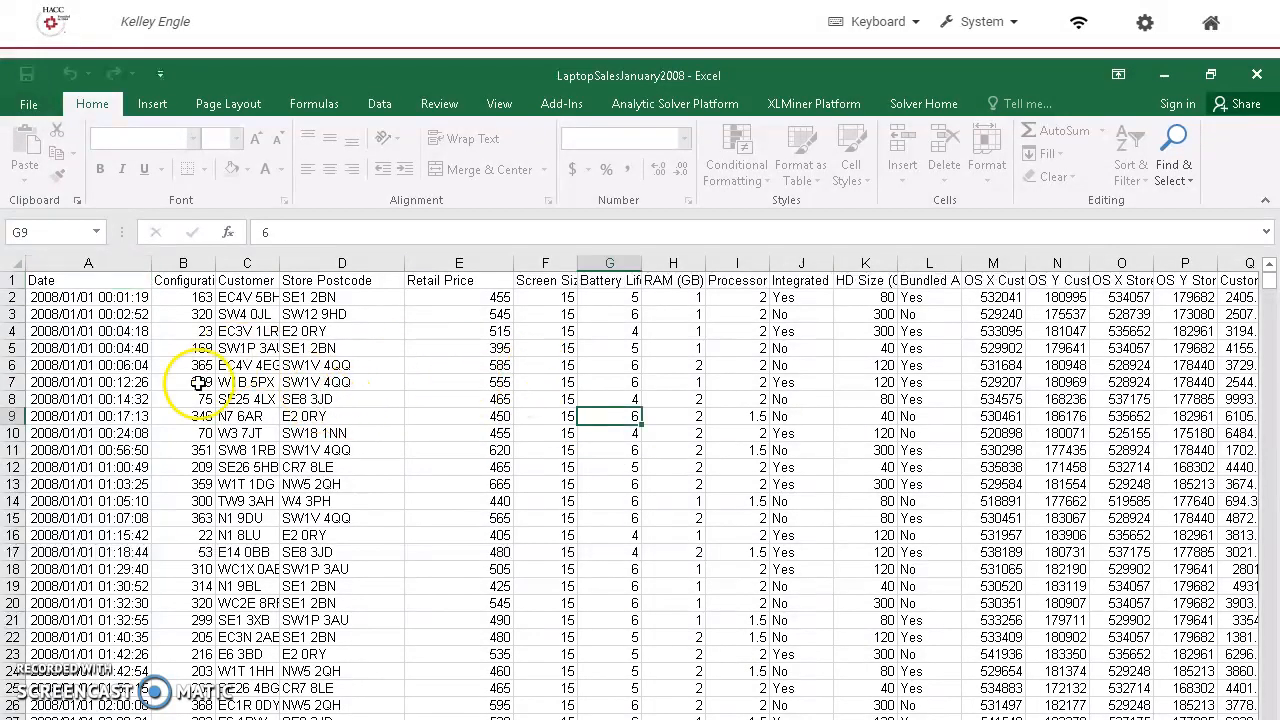
click(84, 282)
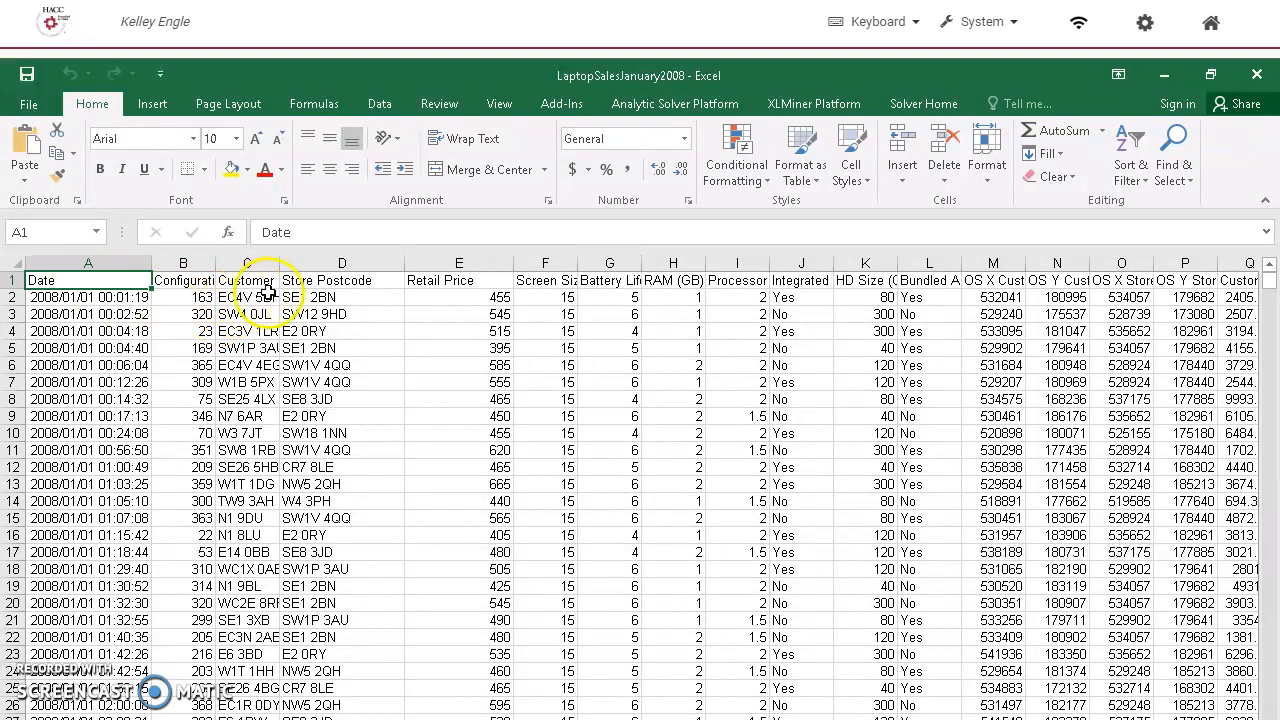
click(195, 313)
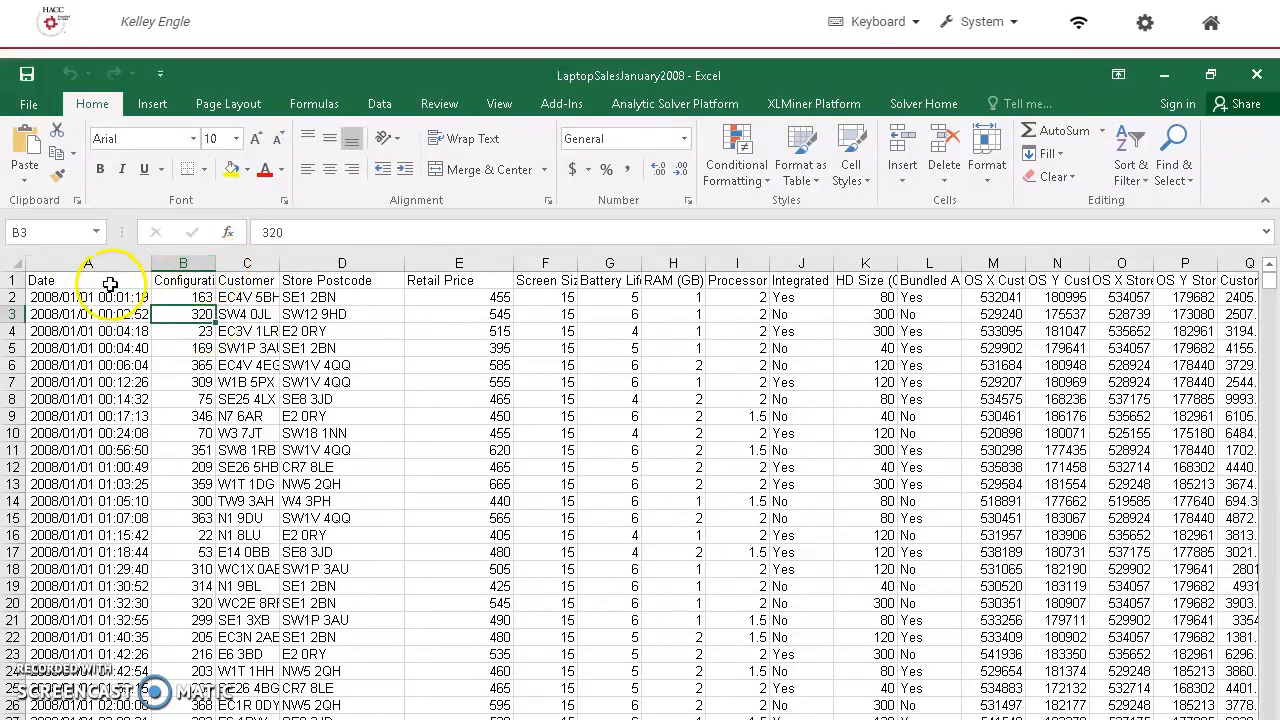
drag(108, 283, 1110, 290)
key(shift+Left)
key(shift+Left)
key(shift+Left)
key(Left)
key(Right)
key(Right)
key(Right)
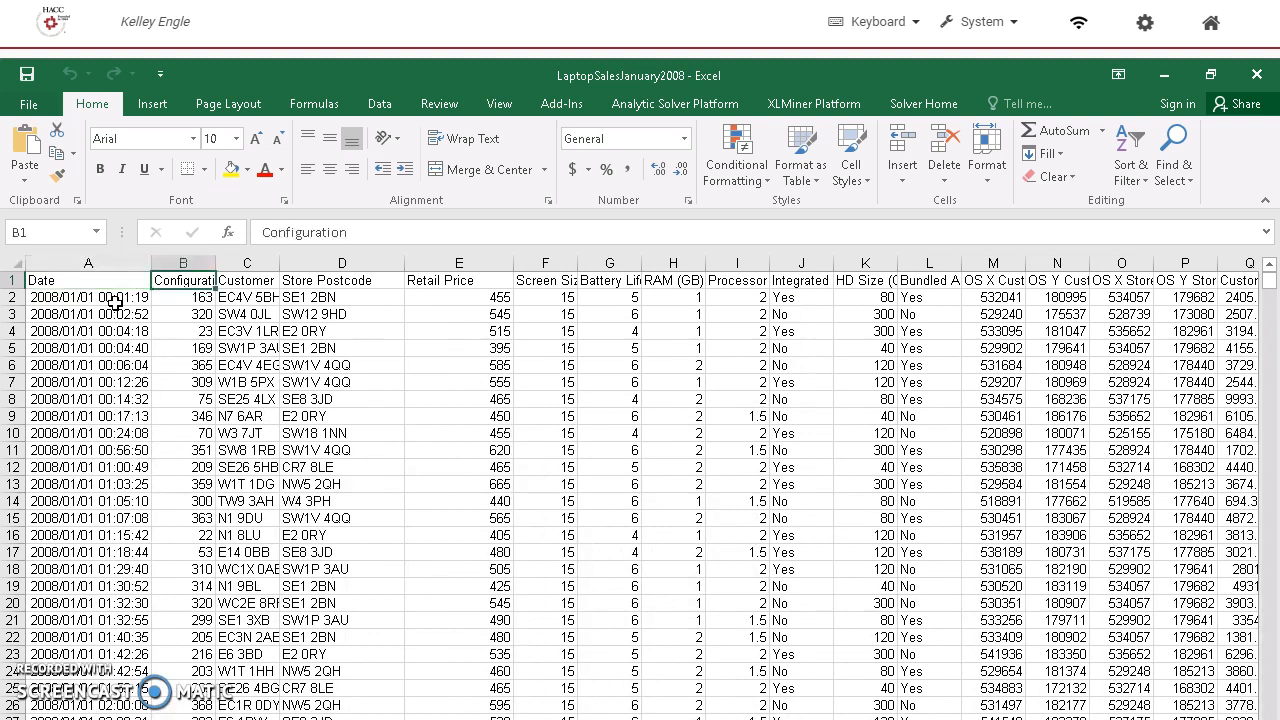
key(Left)
key(Left)
key(Left)
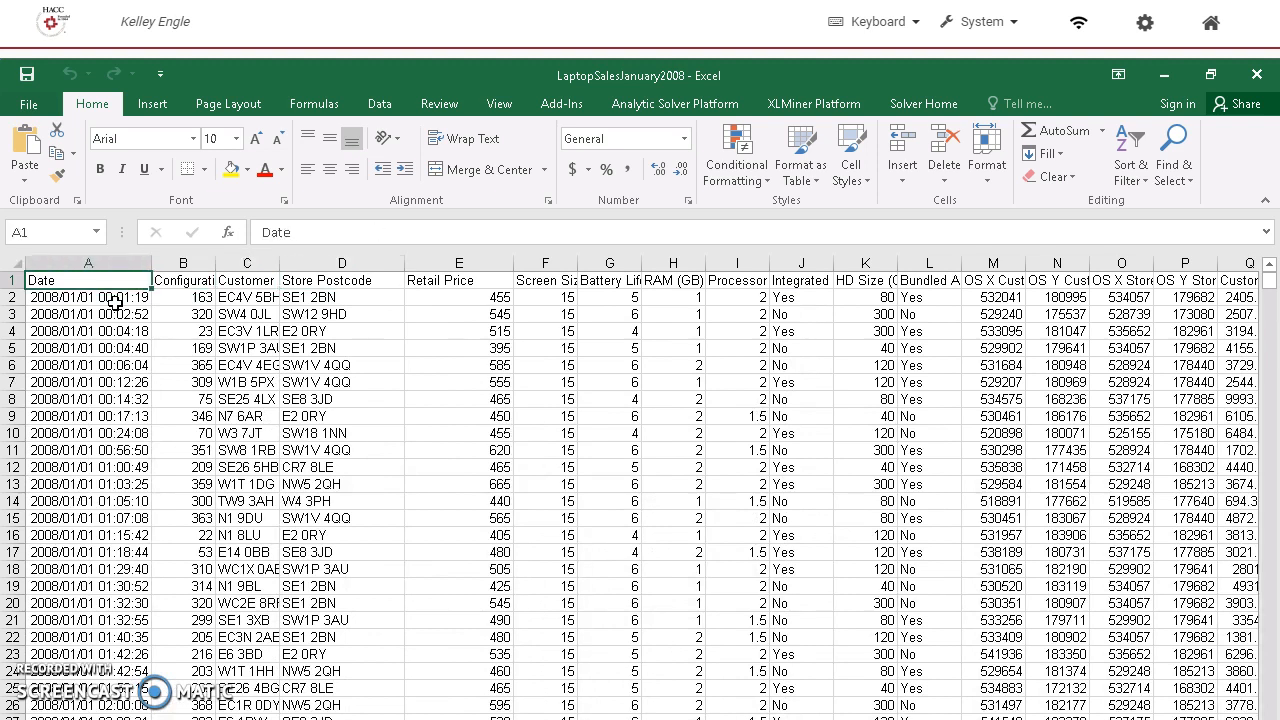
key(shift+Right)
key(shift+Right)
key(shift+Right)
key(shift+Right)
key(shift+Right)
key(shift+Right)
key(shift+Right)
key(shift+Right)
key(shift+Right)
key(shift+Right)
key(shift+Right)
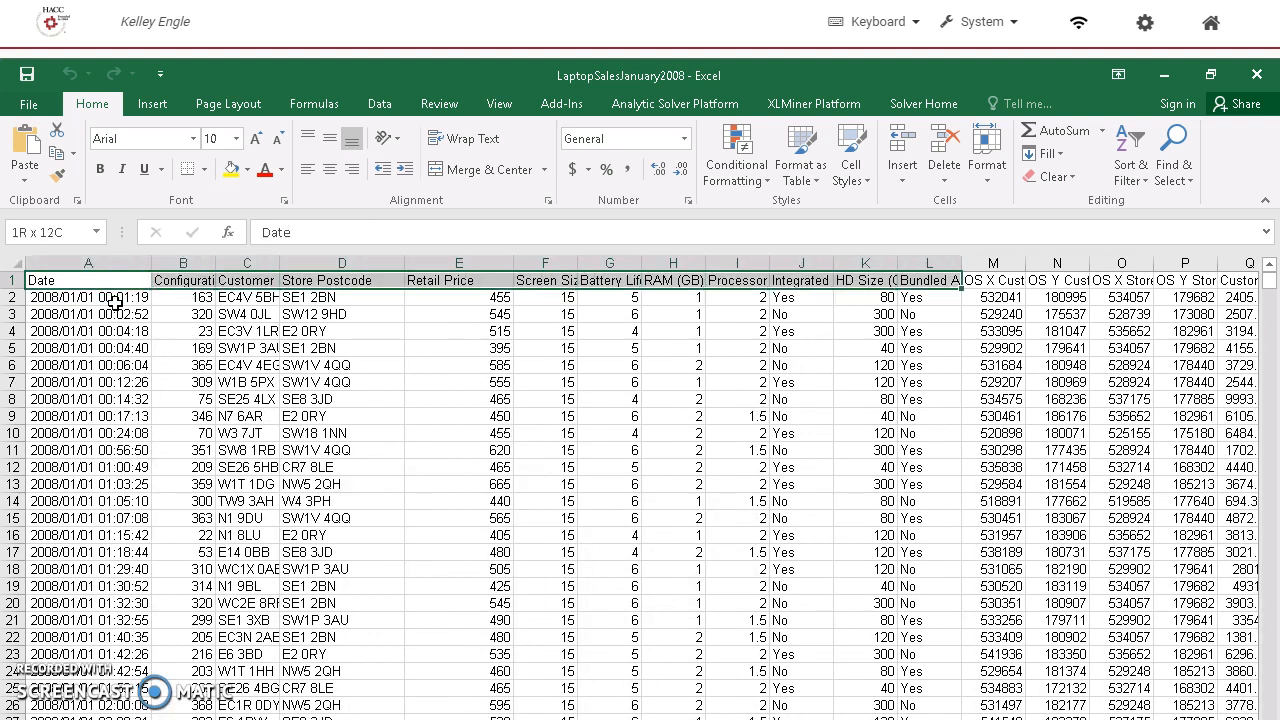
key(shift+Right)
key(shift+Right)
key(shift+Right)
key(shift+Right)
key(shift+Right)
key(shift+Right)
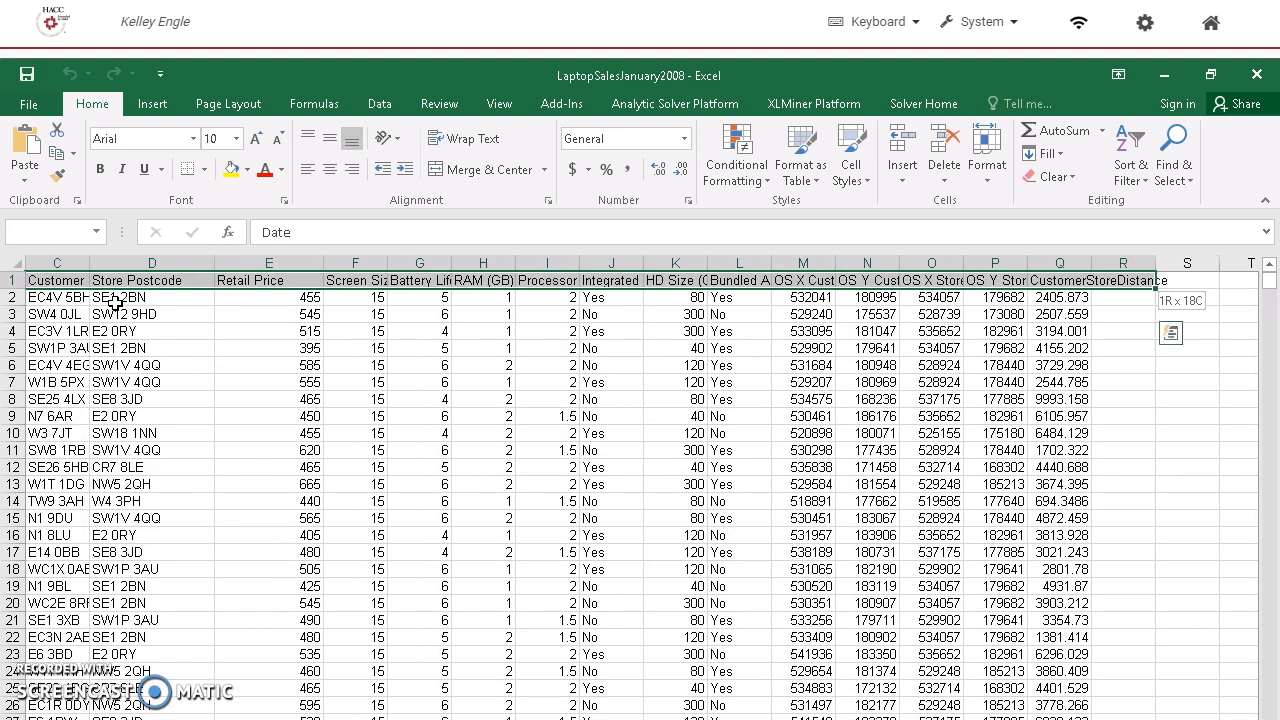
key(shift+Left)
key(shift+Down)
key(shift+Down)
key(shift+Down)
key(shift+Down)
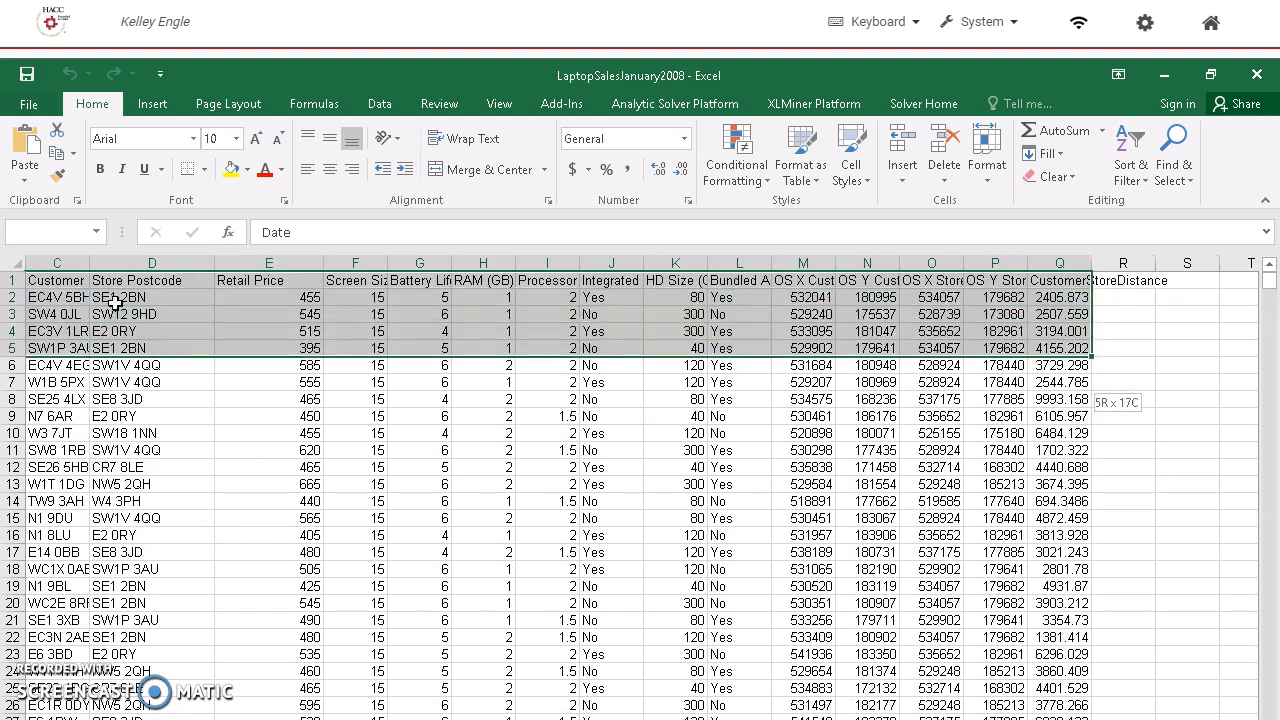
key(shift+Down)
key(shift+Down)
key(shift+Down)
key(shift+Down)
key(shift+Down)
key(shift+Down)
key(shift+Down)
key(shift+Down)
key(shift+Down)
key(shift+Down)
key(shift+Down)
key(shift+Down)
key(shift+Down)
key(shift+Down)
key(shift+Down)
key(shift+Down)
key(shift+Down)
key(shift+Down)
key(shift+Down)
key(shift+Down)
key(shift+Down)
key(shift+Down)
key(shift+Down)
key(shift+Down)
key(shift+Down)
key(shift+Down)
key(shift+Down)
key(shift+Down)
key(shift+Down)
key(shift+Down)
key(shift+Down)
key(shift+Down)
key(shift+Down)
key(shift+Down)
key(shift+Down)
key(shift+Down)
key(shift+Down)
key(shift+Down)
key(shift+Down)
key(shift+Down)
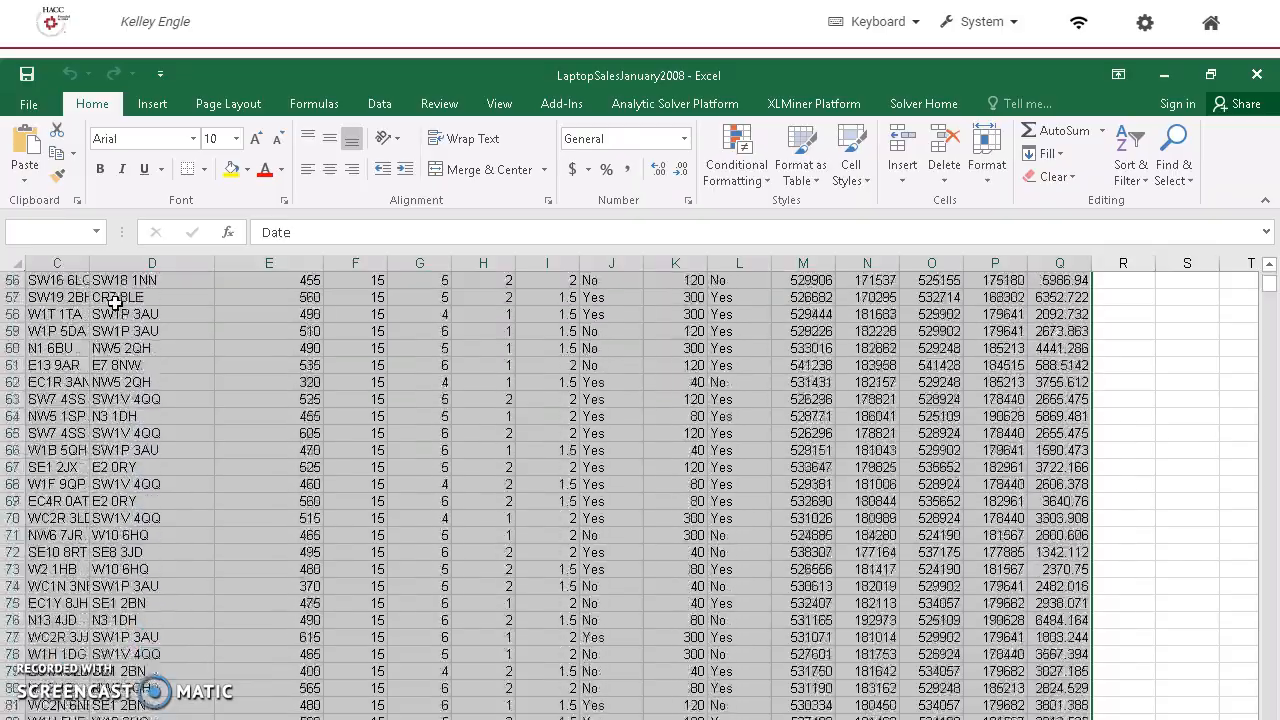
key(shift+Page_Down)
key(shift+Page_Down)
key(shift+Page_Down)
key(shift+Page_Down)
key(shift+Page_Down)
key(shift+Page_Down)
key(shift+Page_Down)
key(shift+Page_Down)
key(shift+Page_Down)
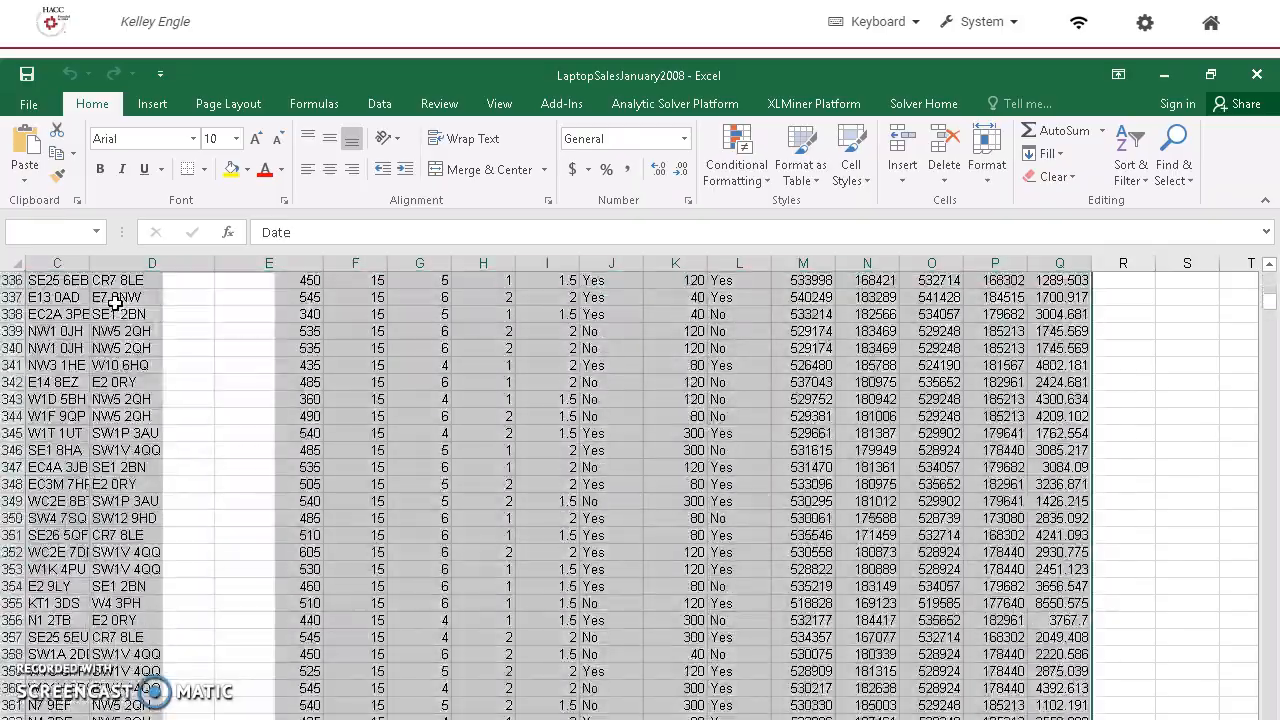
Step: Page through the records to confirm they end at row 7957, dated 2008/01/31 23:57:29
key(Page_Down)
key(Page_Down)
key(Page_Down)
key(Page_Down)
key(Page_Down)
key(Page_Down)
key(Page_Down)
key(Page_Down)
key(Page_Down)
key(Page_Down)
key(Page_Down)
key(Page_Down)
key(Page_Down)
key(Page_Down)
key(Page_Down)
key(Page_Down)
key(Page_Down)
key(Page_Down)
key(Page_Down)
key(Page_Down)
key(Page_Down)
key(Page_Down)
key(Page_Down)
key(Page_Down)
key(Page_Down)
key(Page_Down)
key(Page_Down)
key(Page_Down)
key(Page_Down)
key(Page_Down)
key(Page_Down)
key(Page_Down)
key(Page_Down)
key(Page_Down)
key(Page_Down)
key(Page_Down)
key(Page_Down)
key(Page_Down)
key(Page_Down)
key(Page_Down)
key(Page_Down)
key(Page_Down)
key(Page_Down)
key(Page_Down)
key(Page_Down)
key(Page_Down)
key(Page_Down)
key(Page_Down)
key(Page_Down)
key(Page_Down)
key(Page_Down)
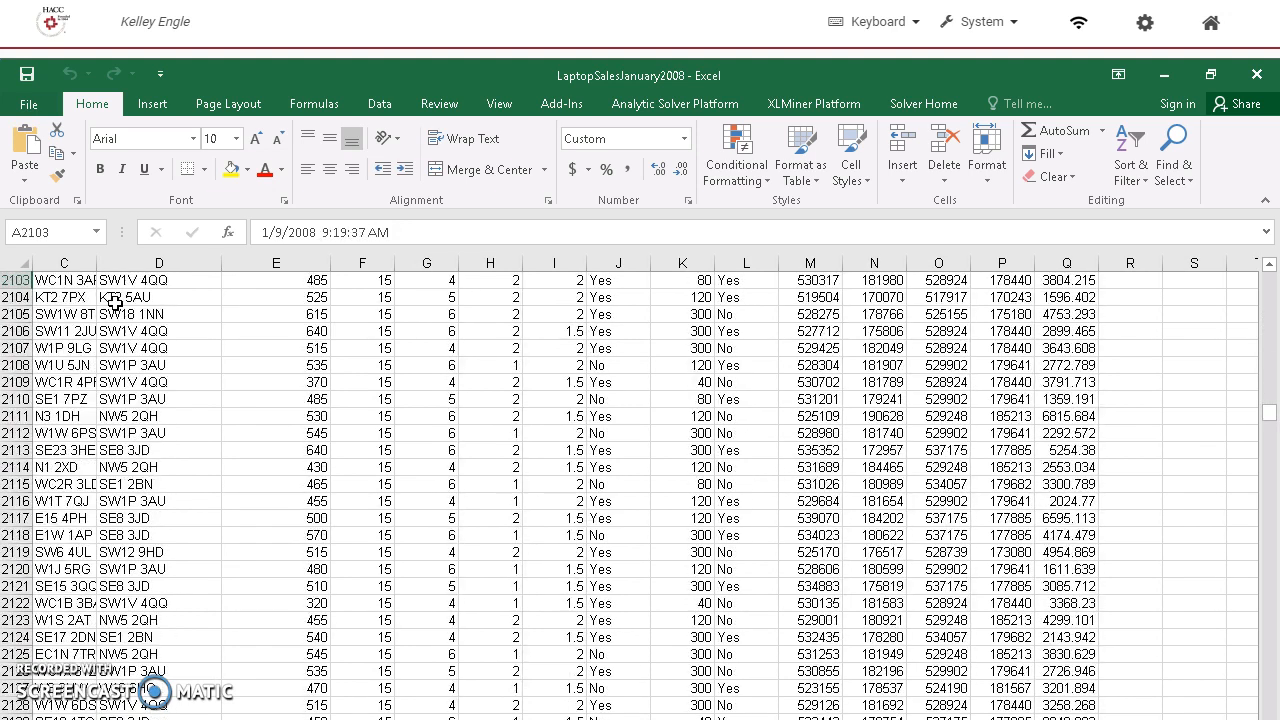
key(Page_Down)
key(Page_Down)
key(Page_Down)
key(Page_Down)
key(Page_Down)
key(Page_Down)
key(Page_Down)
key(Page_Down)
key(Page_Down)
key(Page_Down)
key(Page_Down)
key(Page_Down)
key(Page_Down)
key(Page_Down)
key(Page_Down)
key(Page_Down)
key(Page_Down)
key(Page_Down)
key(Page_Down)
key(Page_Down)
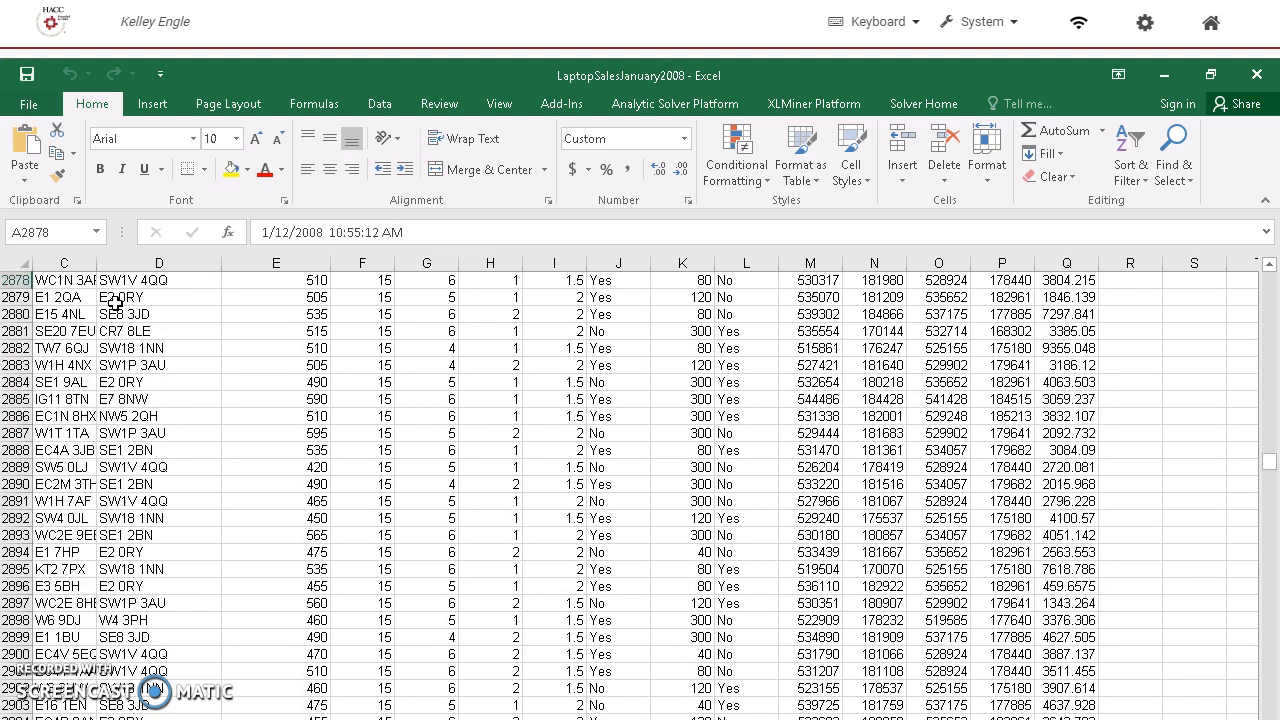
key(Page_Down)
key(Page_Down)
key(Page_Down)
key(Page_Down)
key(Page_Down)
key(Page_Down)
key(Page_Down)
key(Page_Down)
key(Page_Down)
key(Page_Down)
key(Page_Down)
key(Page_Down)
key(Page_Down)
key(Page_Down)
key(Page_Down)
key(Page_Down)
key(Page_Down)
key(Page_Down)
key(Page_Down)
key(Page_Down)
key(Page_Down)
key(Page_Down)
key(Page_Down)
key(Page_Down)
key(Page_Down)
key(Page_Down)
key(Page_Down)
key(Page_Down)
key(Page_Down)
key(Page_Down)
key(Page_Down)
key(Page_Down)
key(Page_Down)
key(Page_Down)
key(Page_Down)
key(Page_Down)
key(Page_Down)
key(Page_Down)
key(Page_Down)
key(Page_Down)
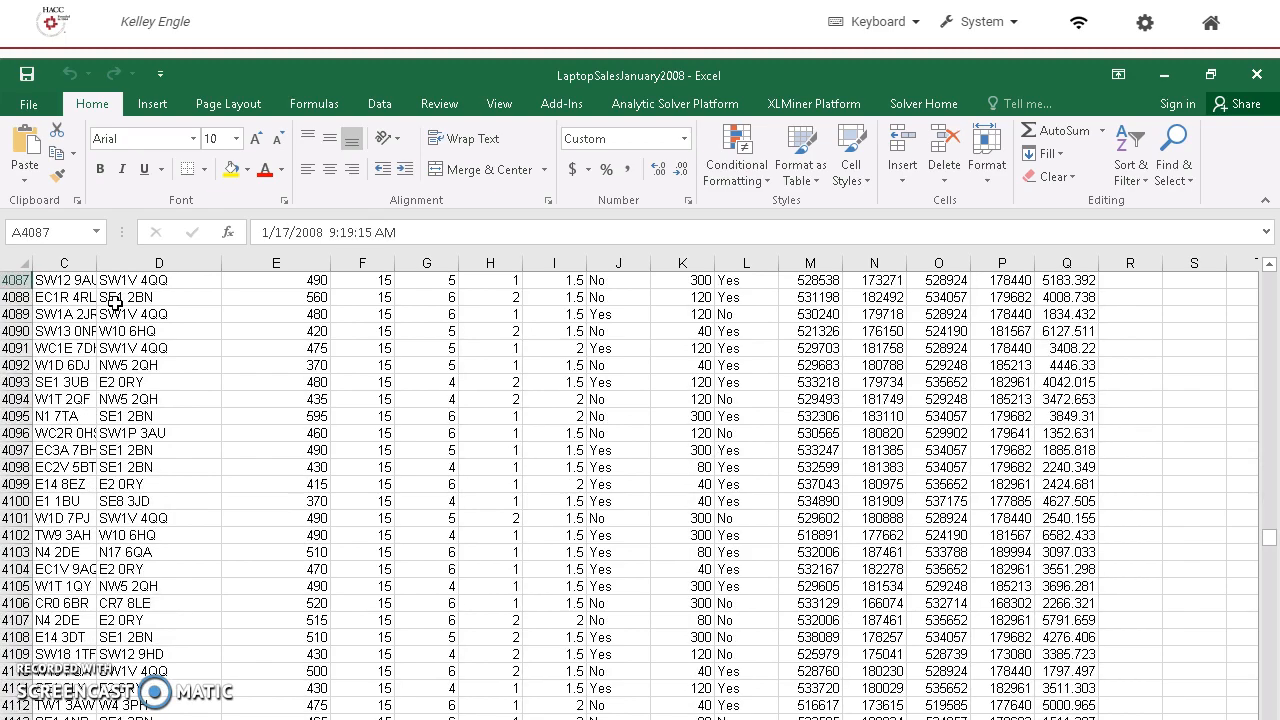
key(Page_Down)
key(Page_Down)
key(Page_Down)
key(Page_Down)
key(Page_Down)
key(Page_Down)
key(Page_Down)
key(Page_Down)
key(Page_Down)
key(Page_Down)
key(Page_Down)
key(Page_Down)
key(Page_Down)
key(Page_Down)
key(Page_Down)
key(Page_Down)
key(Page_Down)
key(Page_Down)
key(Page_Down)
key(Page_Down)
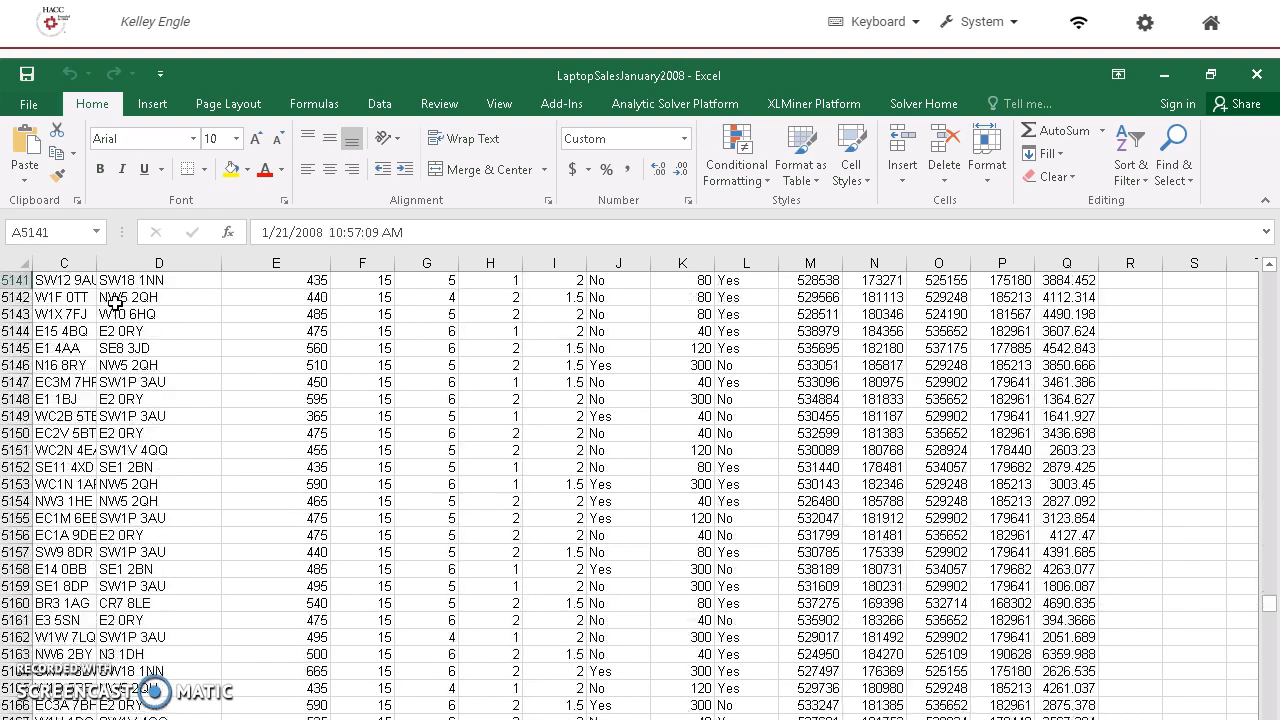
key(Page_Down)
key(Page_Down)
key(Page_Down)
key(Page_Down)
key(Page_Down)
key(Page_Down)
key(Page_Down)
key(Page_Down)
key(Page_Down)
key(Page_Down)
key(Page_Down)
key(Page_Down)
key(Page_Down)
key(Page_Down)
key(Page_Down)
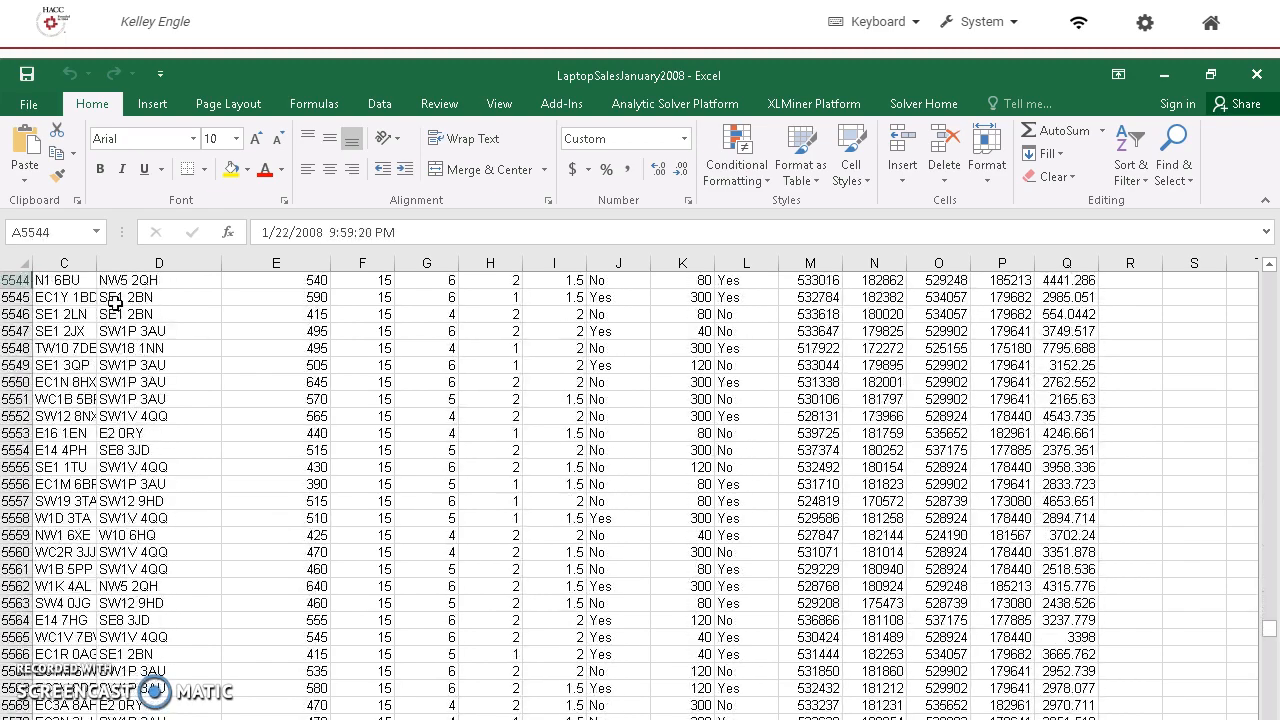
key(Page_Down)
key(Page_Down)
key(Page_Down)
key(Page_Down)
key(Page_Down)
key(Page_Down)
key(Page_Down)
key(Page_Down)
key(Page_Down)
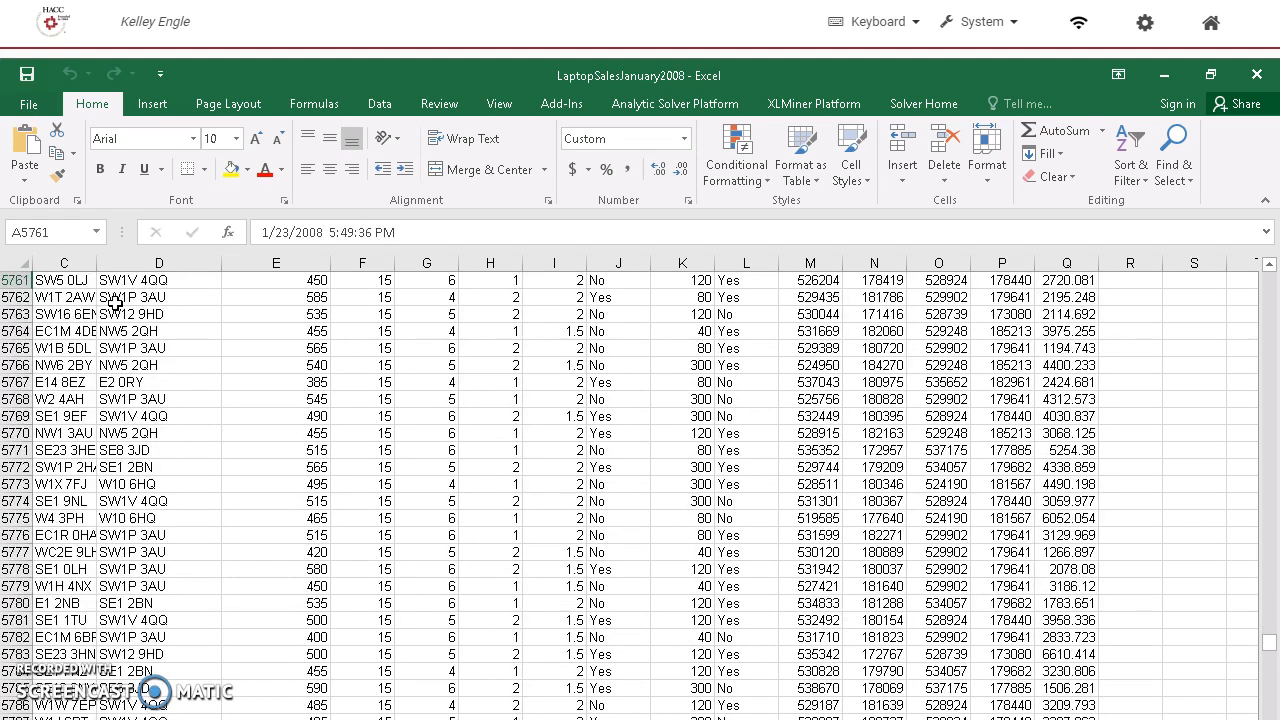
key(Page_Down)
key(Page_Down)
key(Page_Down)
key(Page_Down)
key(Page_Down)
key(Page_Down)
key(Page_Down)
key(Page_Down)
key(Page_Down)
key(Page_Down)
key(Page_Down)
key(Page_Down)
key(Page_Down)
key(Page_Down)
key(Page_Down)
key(Page_Down)
key(Page_Down)
key(Page_Down)
key(Page_Down)
key(Page_Down)
key(Page_Down)
key(Page_Down)
key(Page_Down)
key(Page_Down)
key(Page_Down)
key(Page_Down)
key(Page_Down)
key(Page_Down)
key(Page_Down)
key(Page_Down)
key(Page_Down)
key(Page_Down)
key(Page_Down)
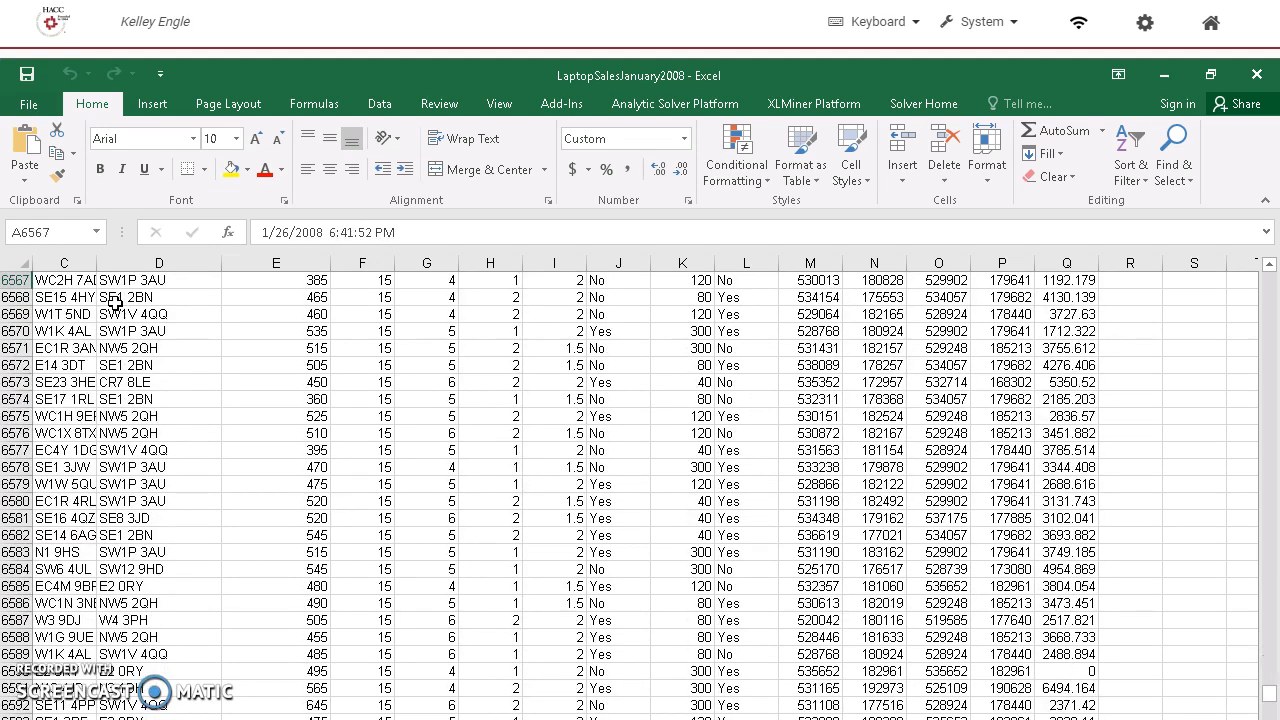
key(Page_Down)
key(Page_Down)
key(Page_Down)
key(Page_Down)
key(Page_Down)
key(Page_Down)
key(Page_Down)
key(Page_Down)
key(Page_Down)
key(Page_Down)
key(Page_Down)
key(Page_Down)
key(Page_Down)
key(Page_Down)
key(Page_Down)
key(Page_Down)
key(Page_Down)
key(Page_Down)
key(Page_Down)
key(Page_Down)
key(Page_Down)
key(Page_Down)
key(Page_Down)
key(Page_Down)
key(Page_Down)
key(Page_Down)
key(Page_Down)
key(Page_Down)
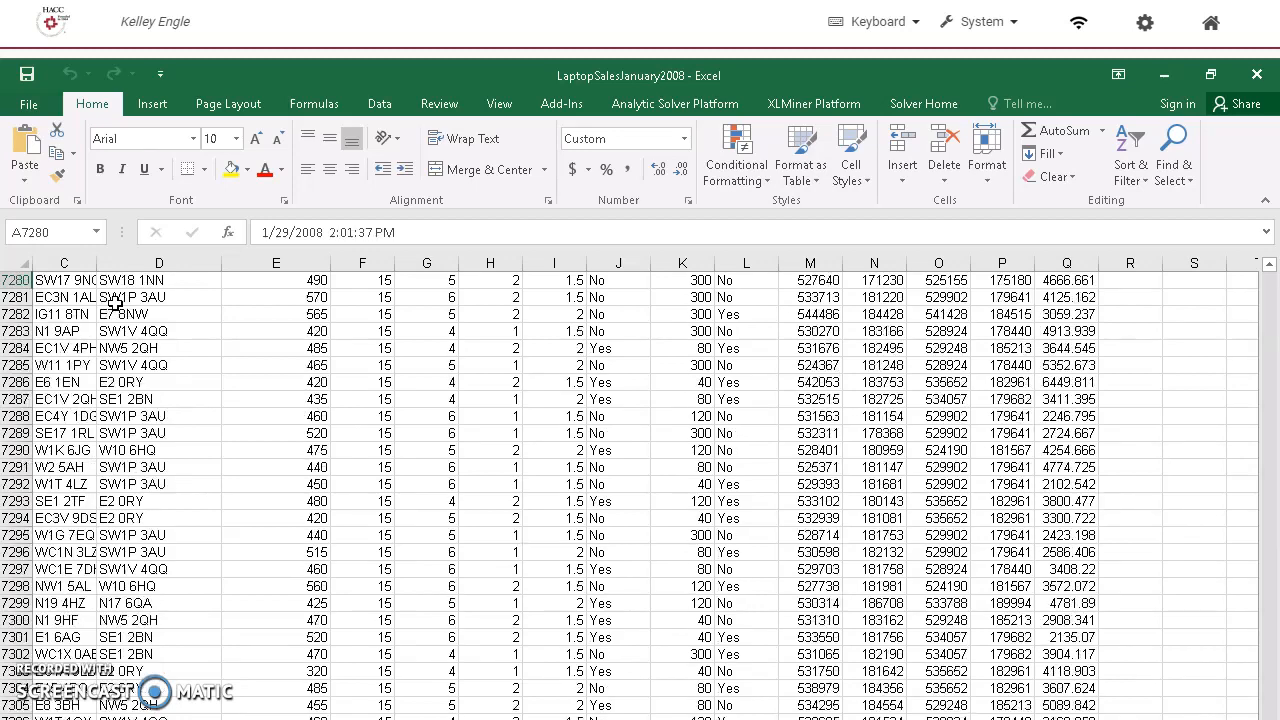
key(Page_Down)
key(Page_Down)
key(Page_Down)
key(Page_Down)
key(Page_Down)
key(Page_Down)
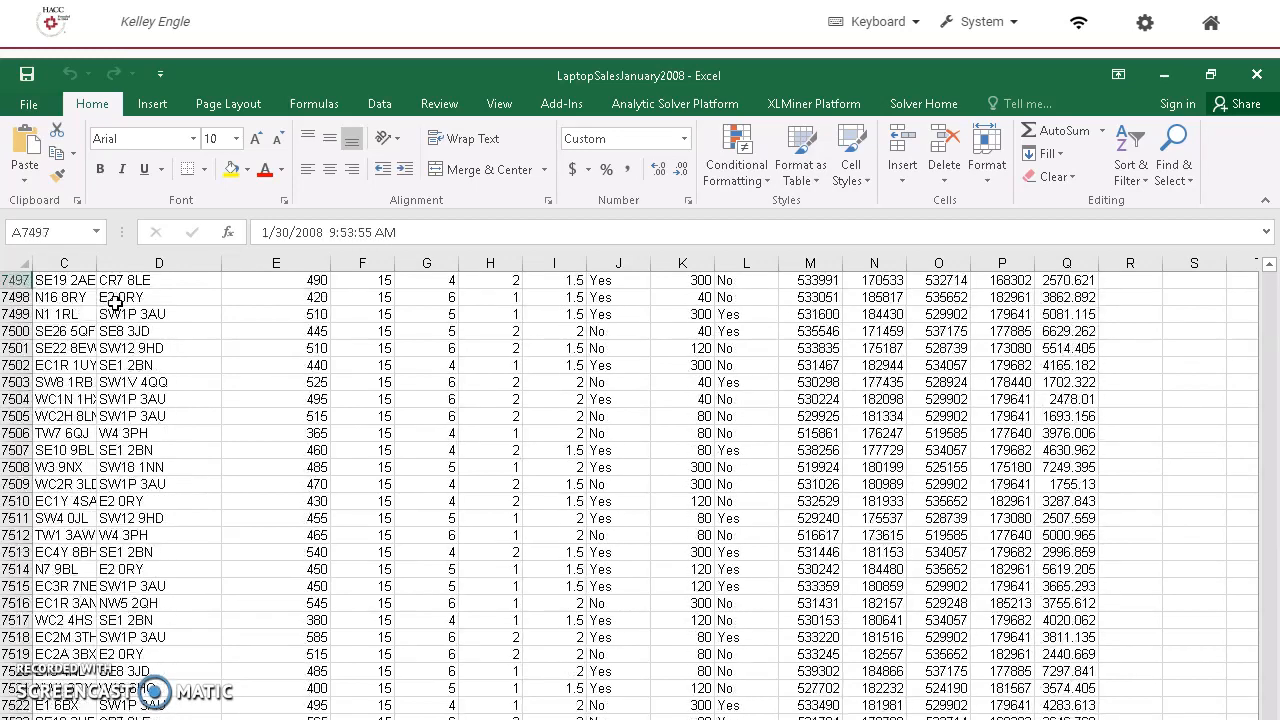
key(Page_Down)
key(Page_Down)
key(Page_Down)
key(Page_Down)
key(Page_Down)
key(Page_Down)
key(Page_Down)
key(Page_Down)
key(Page_Down)
key(Page_Down)
key(Page_Down)
key(Page_Down)
key(Page_Down)
key(Page_Down)
key(Page_Down)
key(Page_Down)
key(Page_Down)
key(Page_Down)
key(Page_Down)
key(Page_Down)
key(Page_Up)
key(Page_Up)
key(Page_Up)
key(Page_Up)
key(Page_Down)
key(Page_Down)
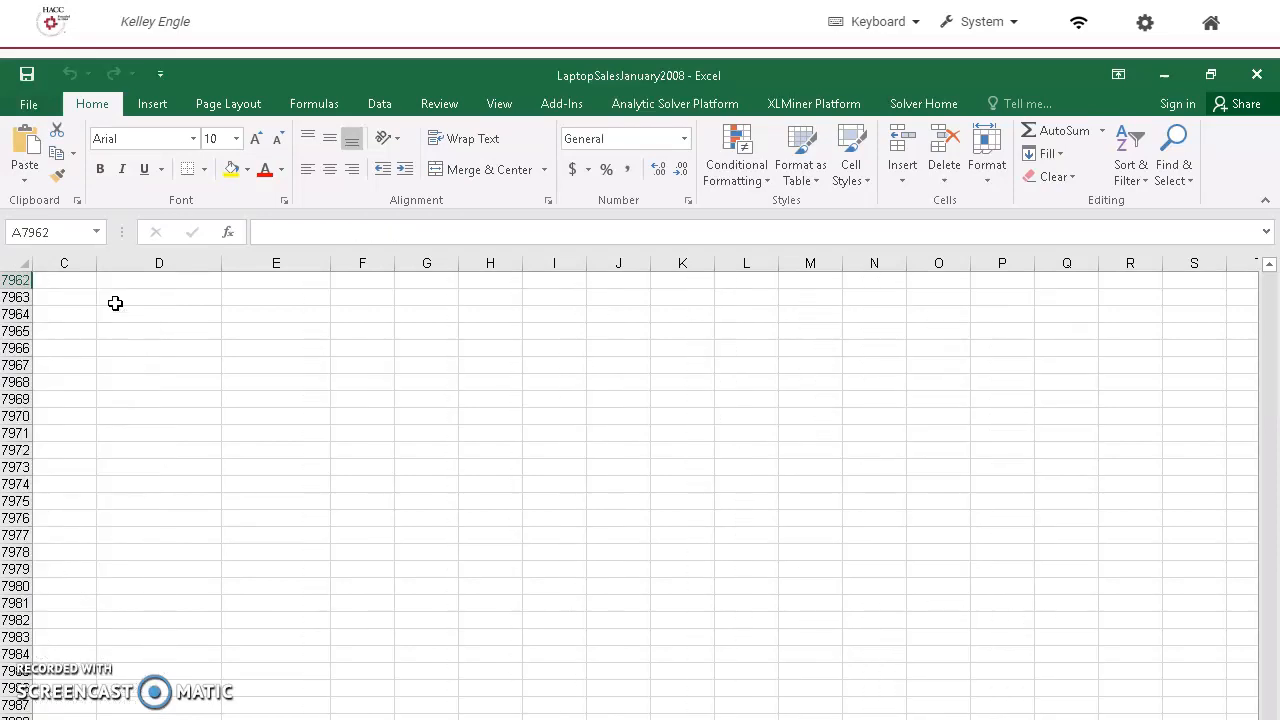
key(Up)
key(Up)
key(Up)
key(Up)
key(Up)
key(Up)
key(Up)
key(Up)
key(Down)
key(Down)
key(Down)
key(Right)
key(Left)
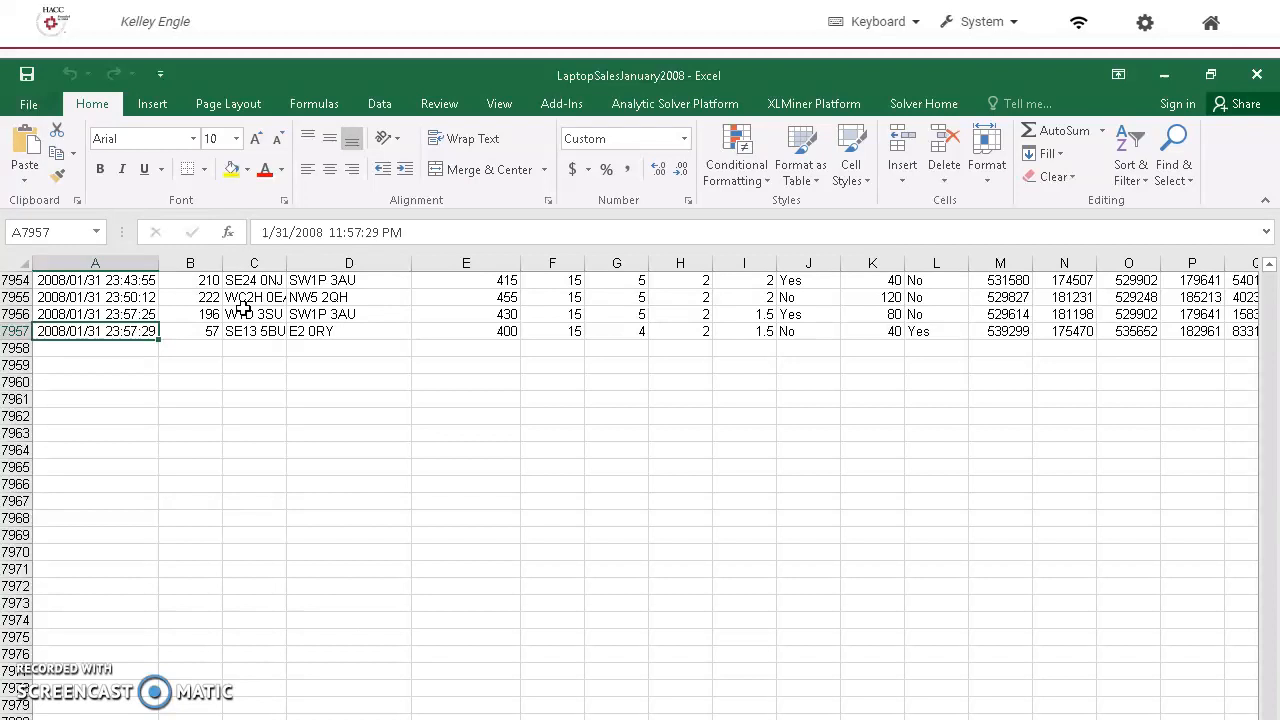
Step: Convert the sales data range into a table (Table1)
click(152, 104)
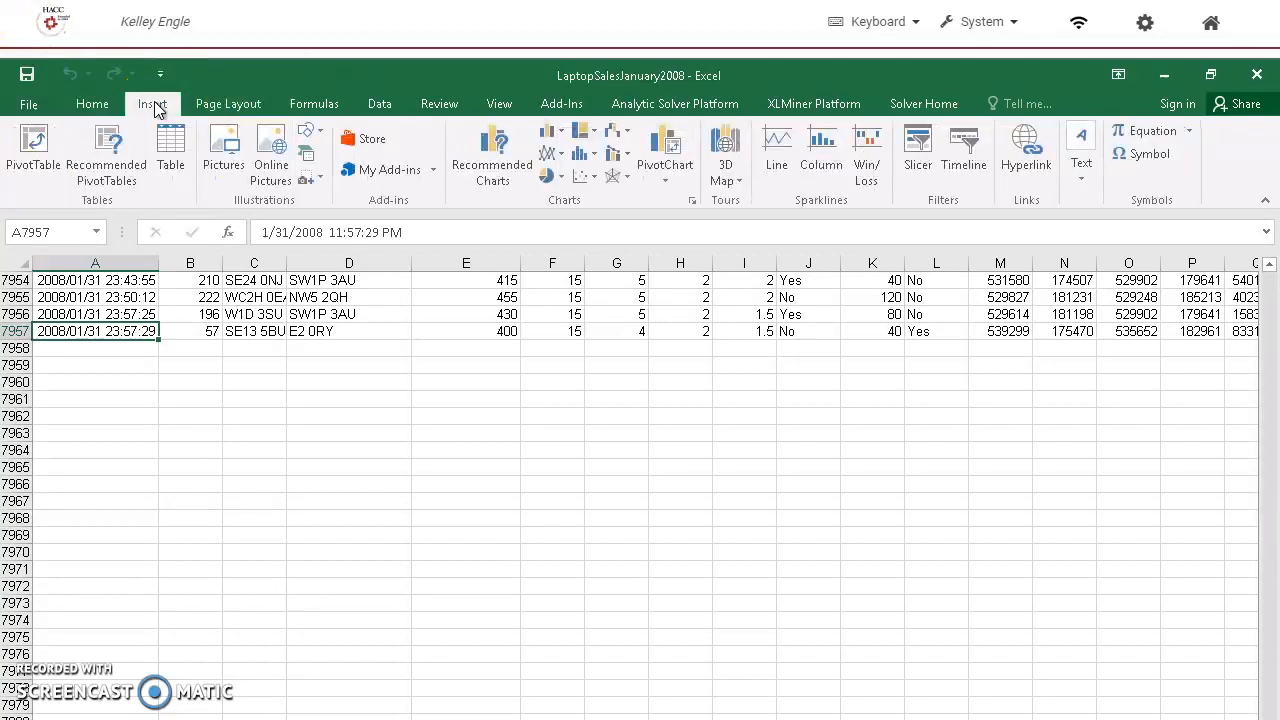
click(172, 146)
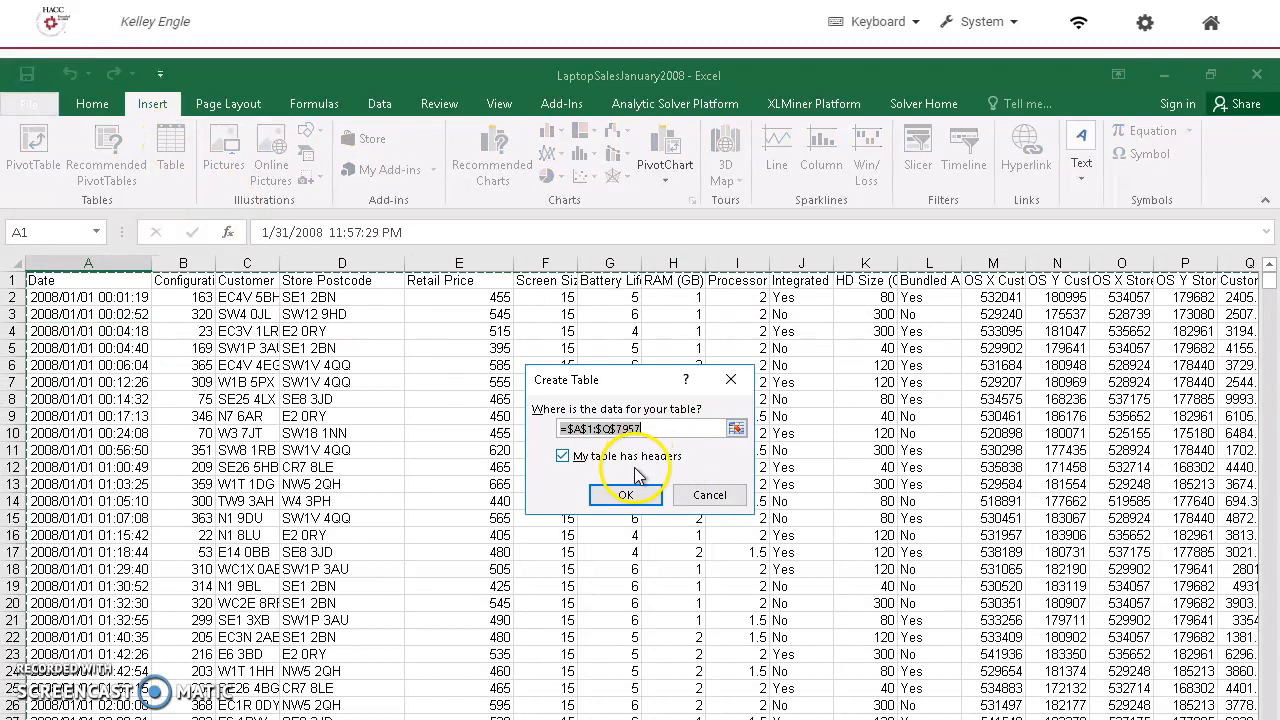
double_click(600, 428)
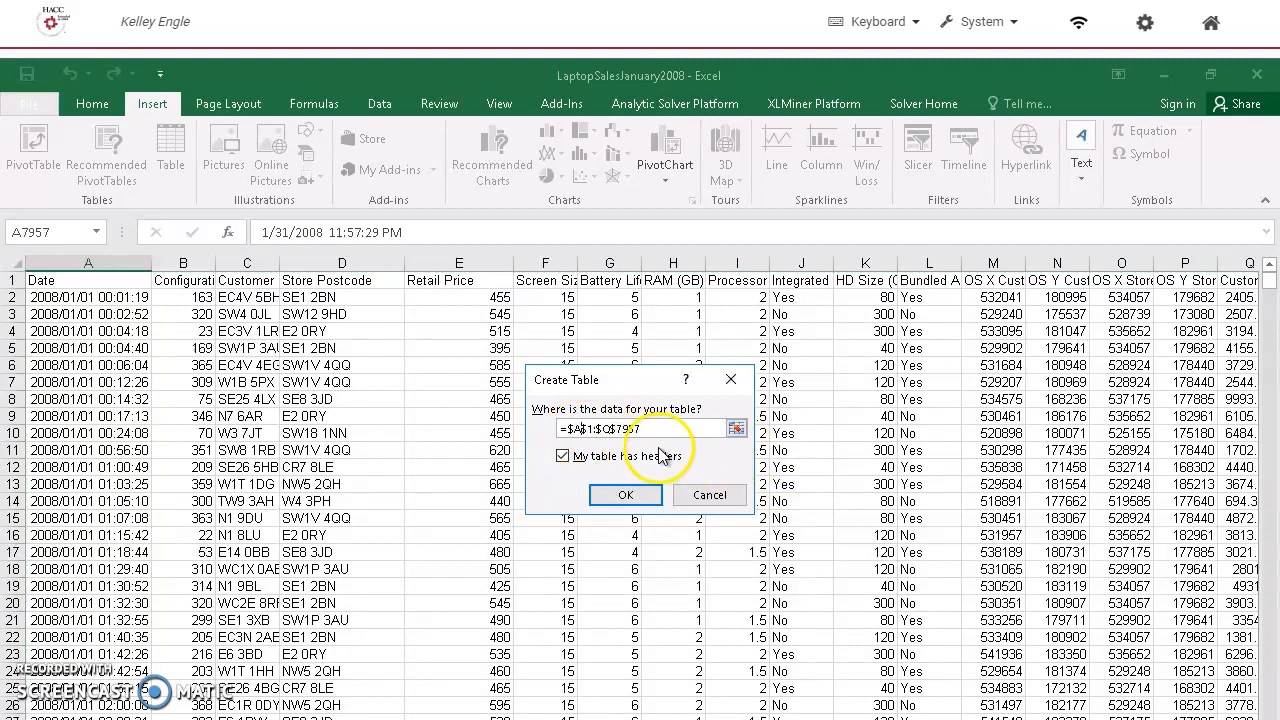
scroll(580, 451, down, 1)
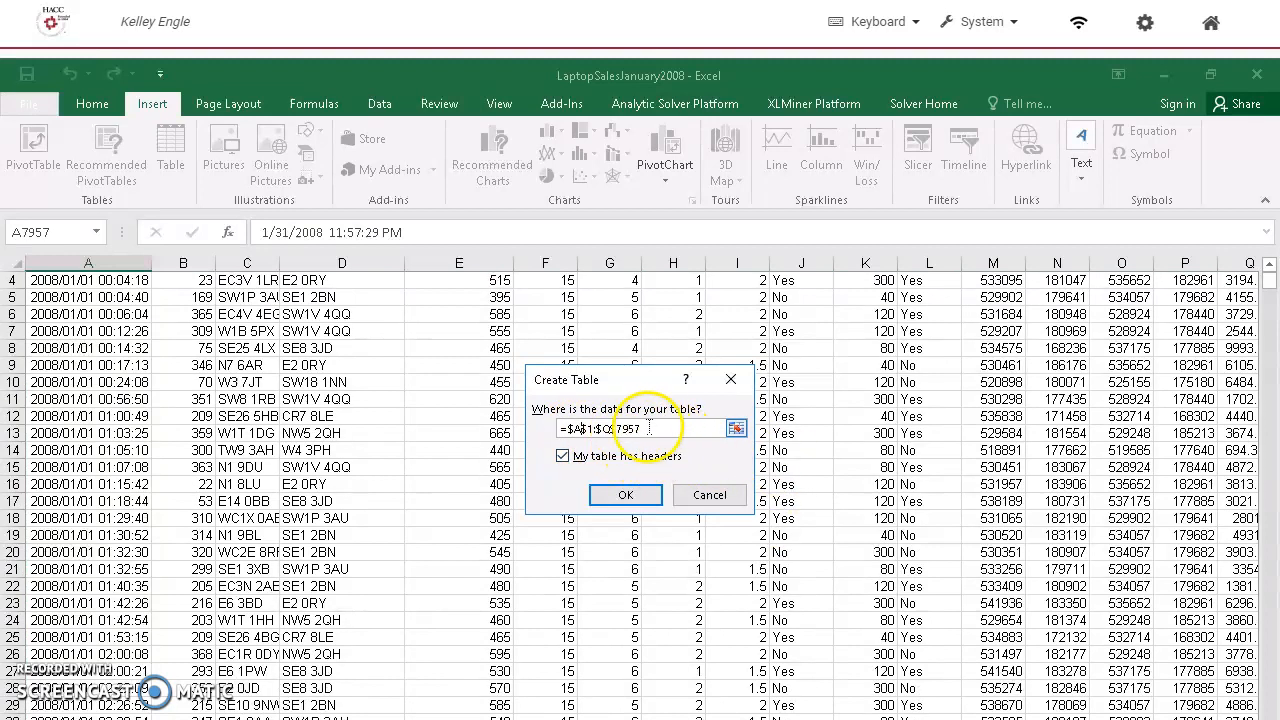
click(626, 496)
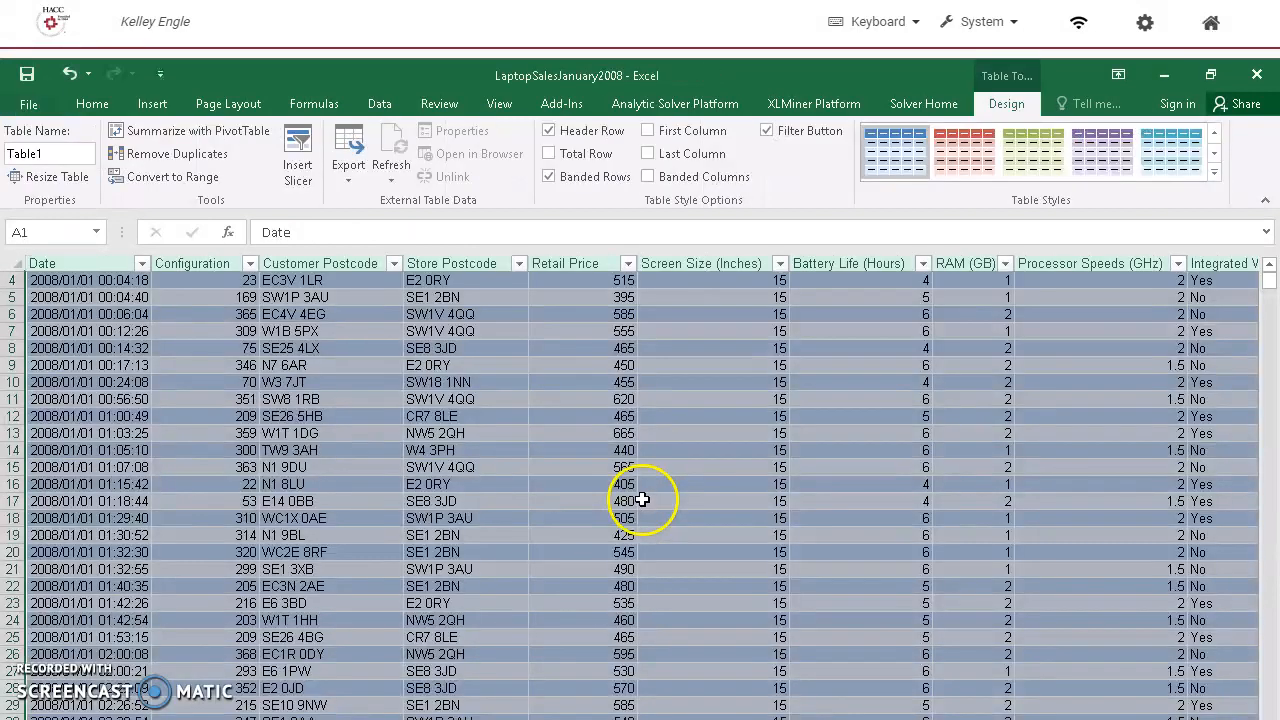
click(498, 432)
scroll(522, 429, up, 1)
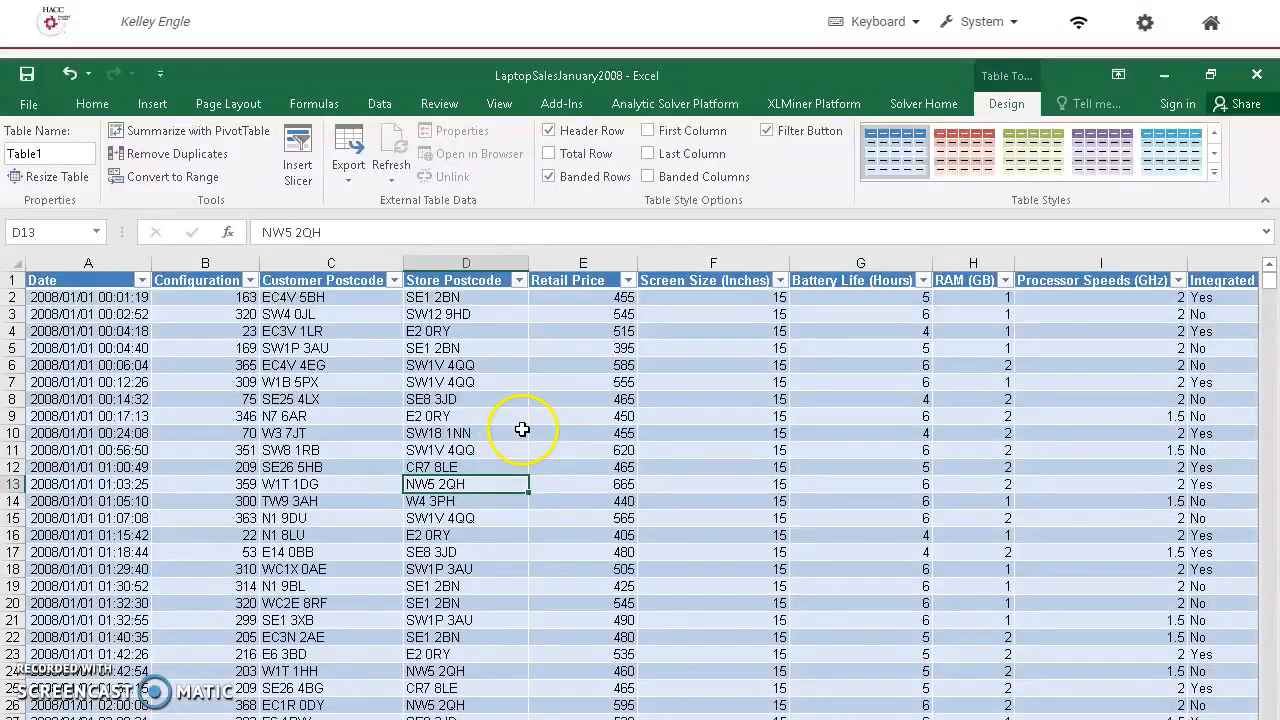
Step: Sort the table by Store Postcode from A to Z
click(504, 337)
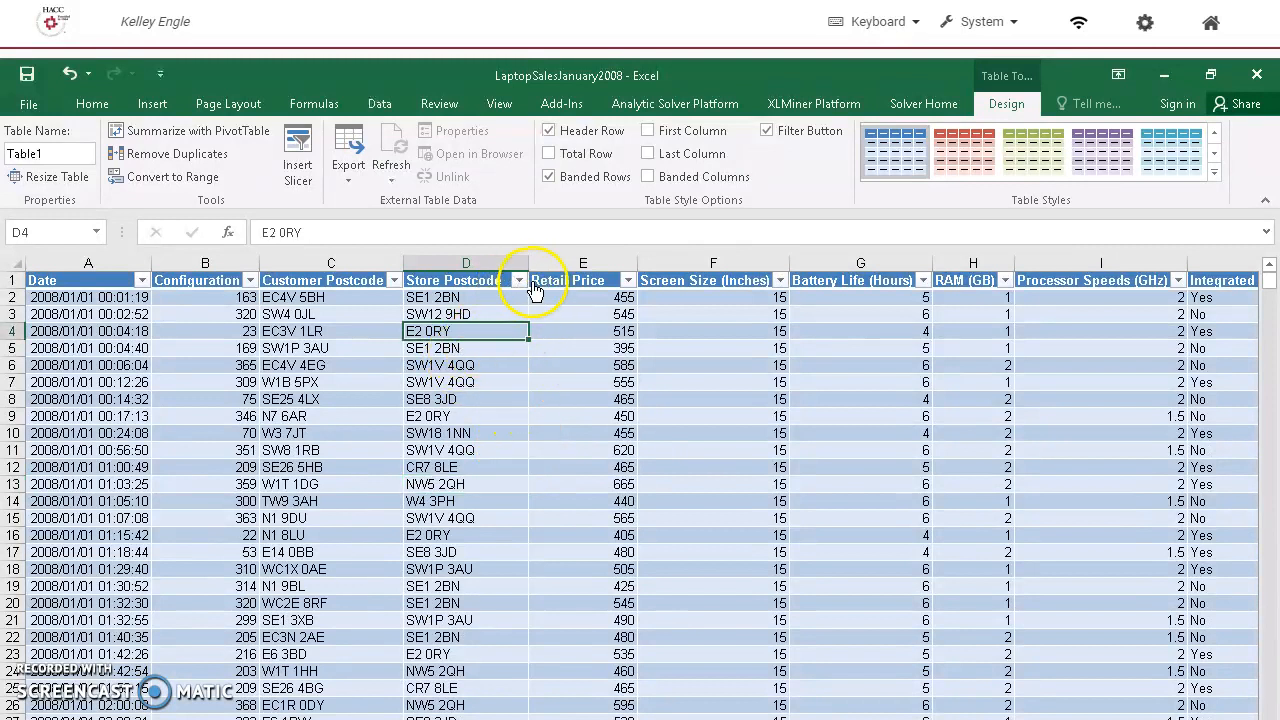
click(518, 280)
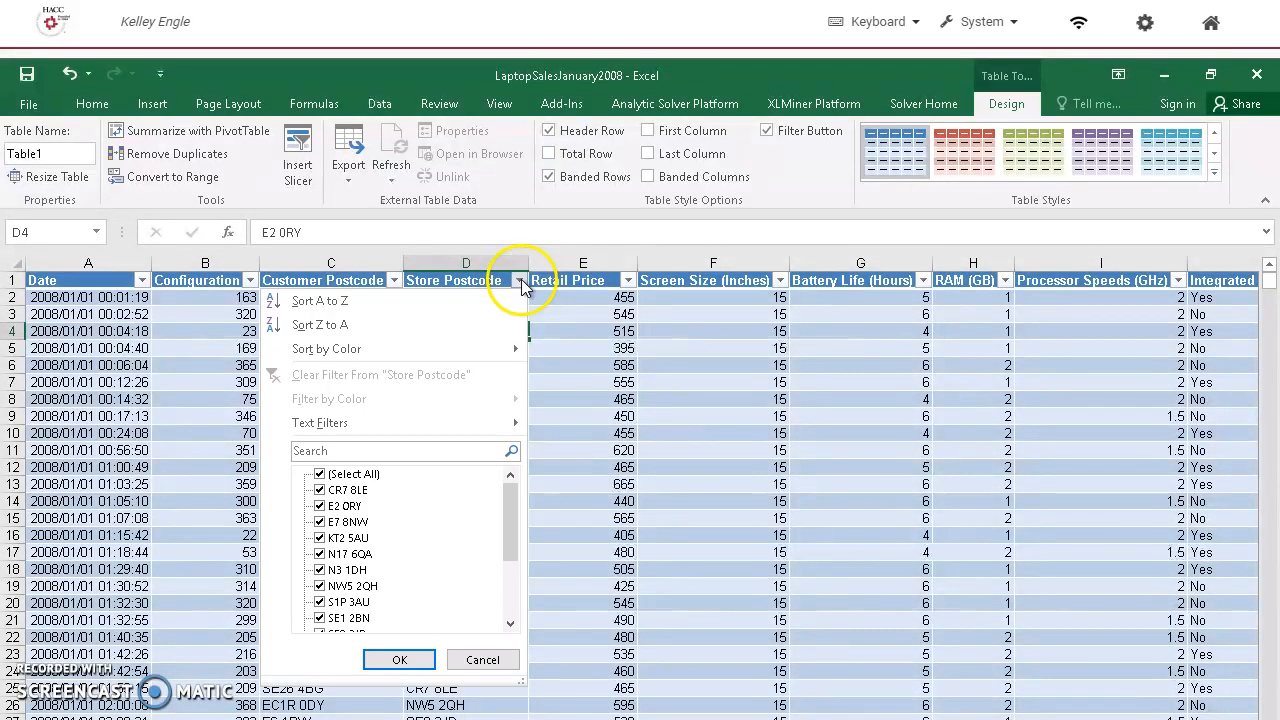
click(357, 305)
click(468, 363)
scroll(511, 406, down, 1)
scroll(513, 408, down, 7)
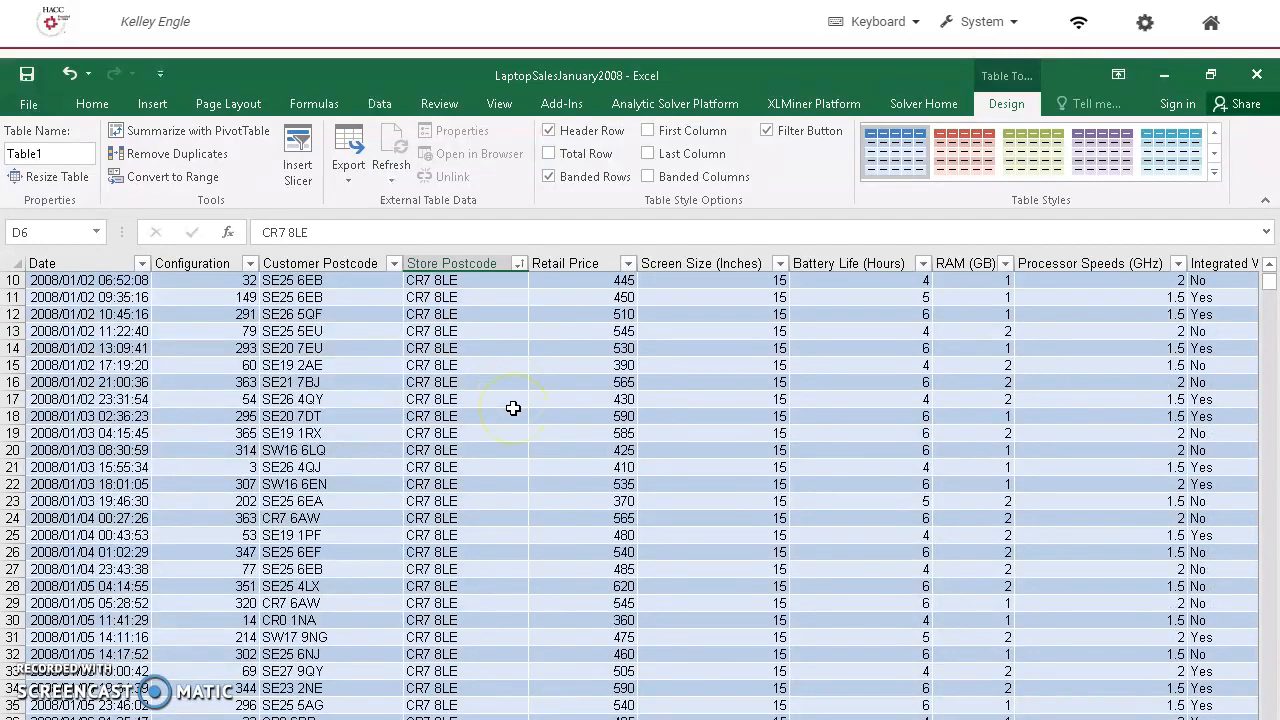
scroll(513, 408, down, 20)
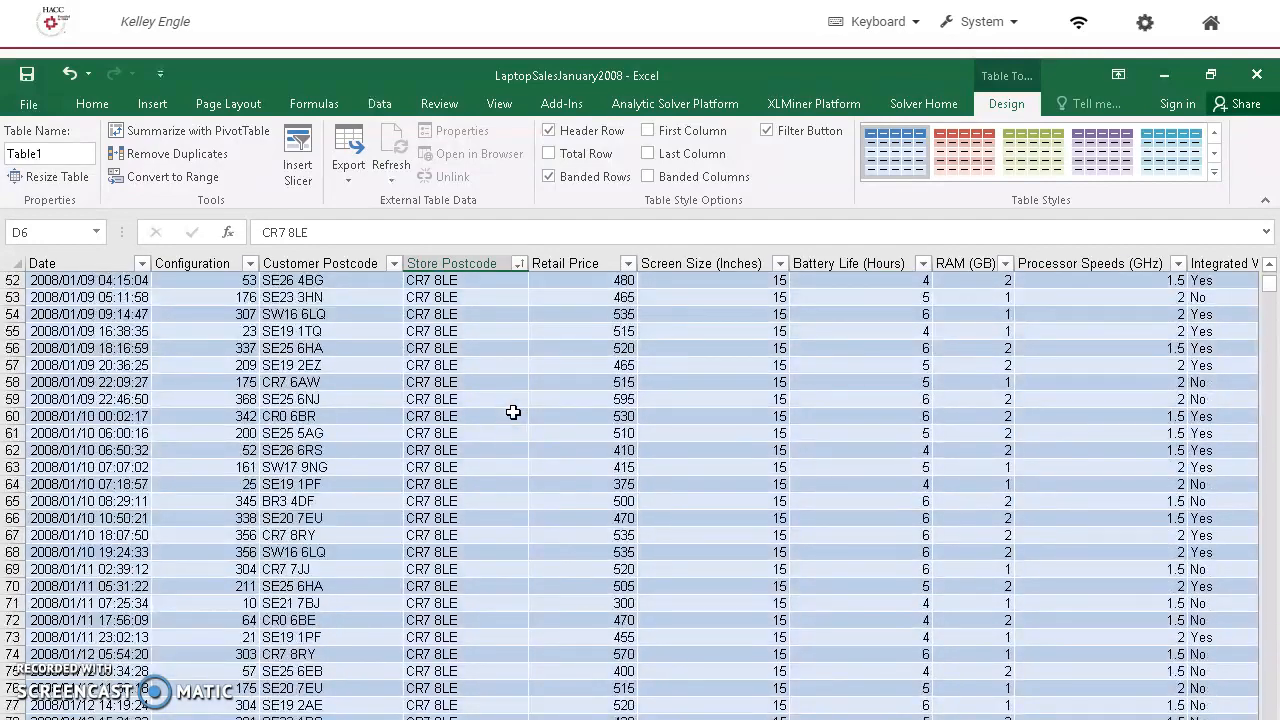
scroll(520, 416, down, 20)
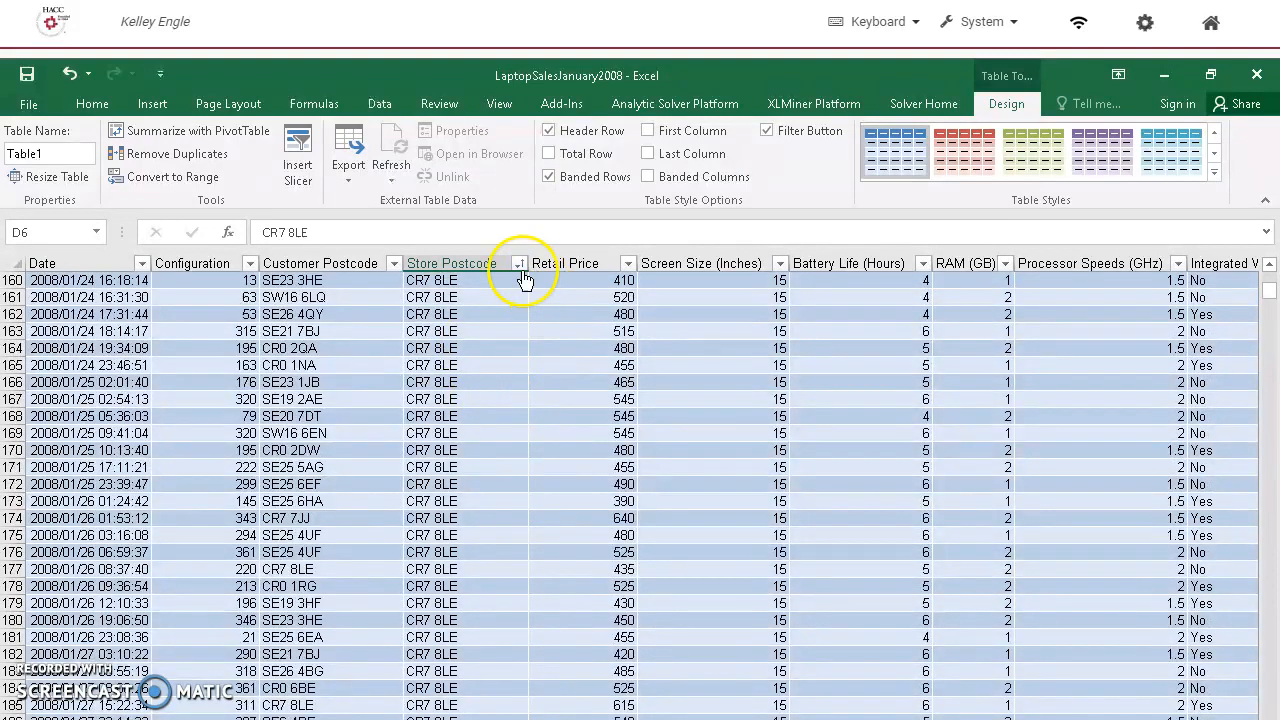
Step: Filter the Store Postcode column to show only CR7 8LE
click(519, 263)
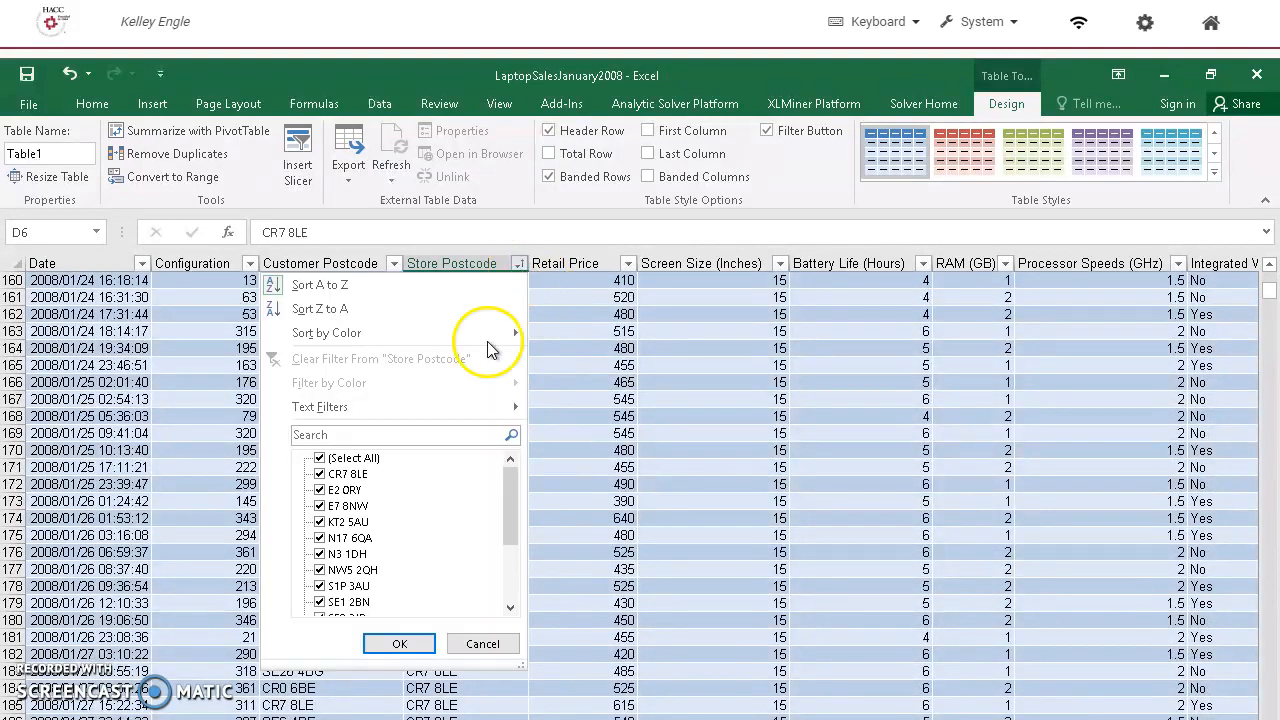
click(319, 457)
click(320, 473)
click(399, 648)
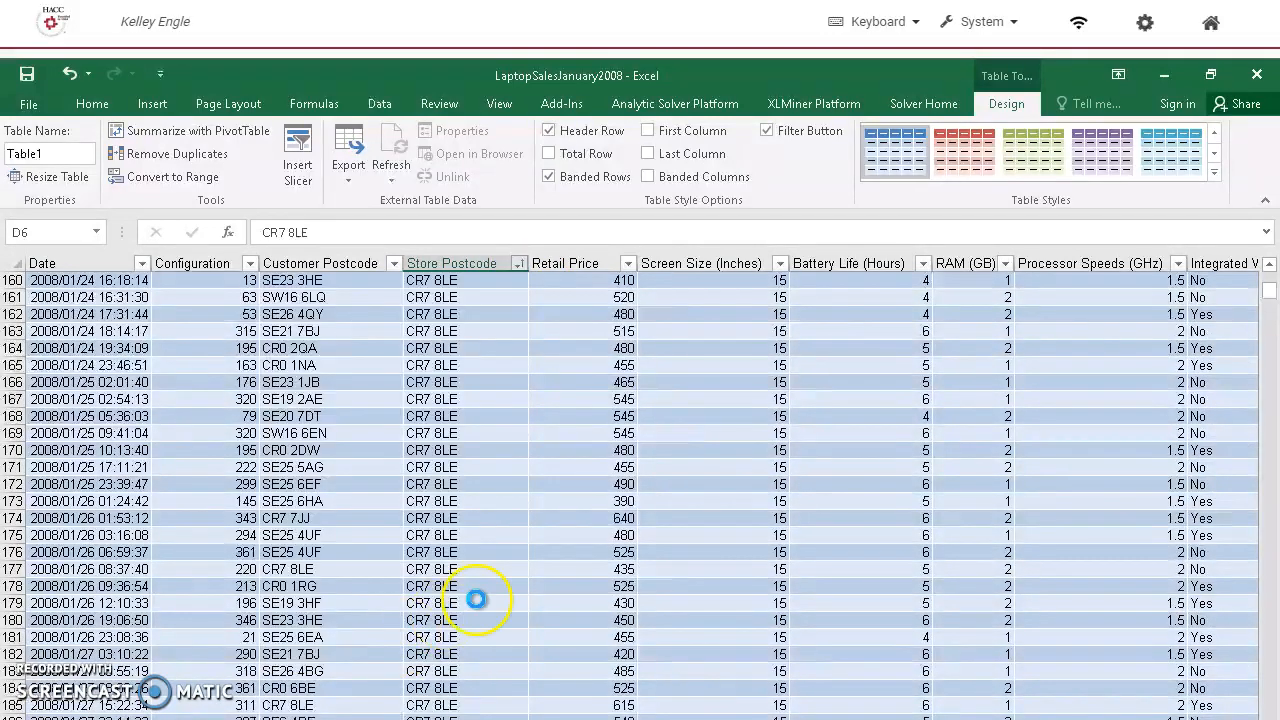
click(495, 546)
scroll(493, 492, down, 4)
scroll(493, 487, down, 20)
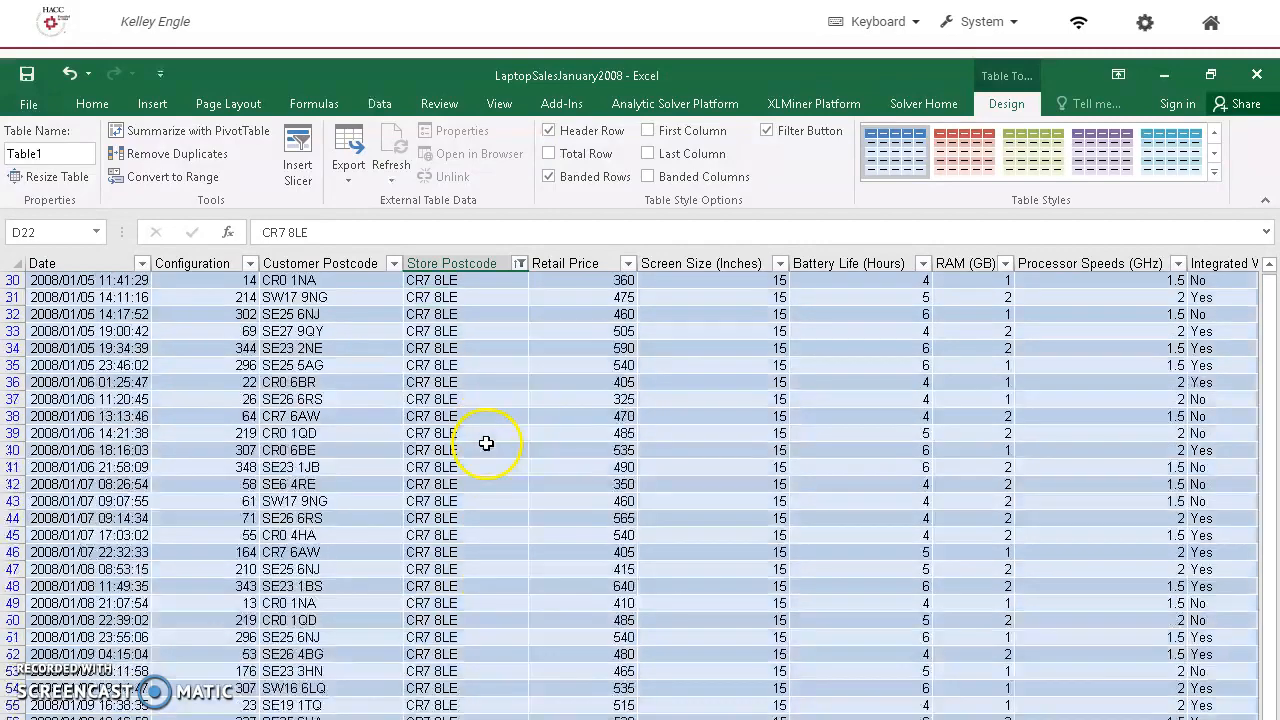
scroll(486, 445, down, 20)
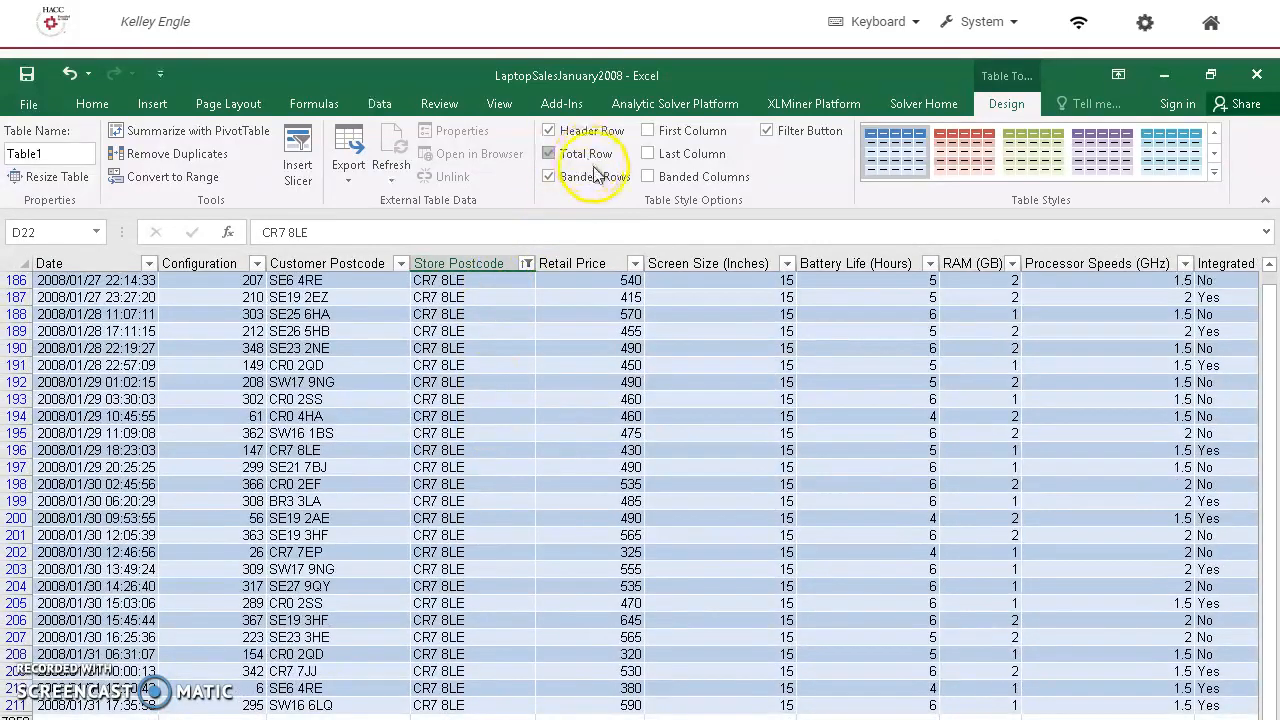
Step: Turn on the table's Total Row and set the Store Postcode total to Count, showing 210
click(588, 157)
click(580, 719)
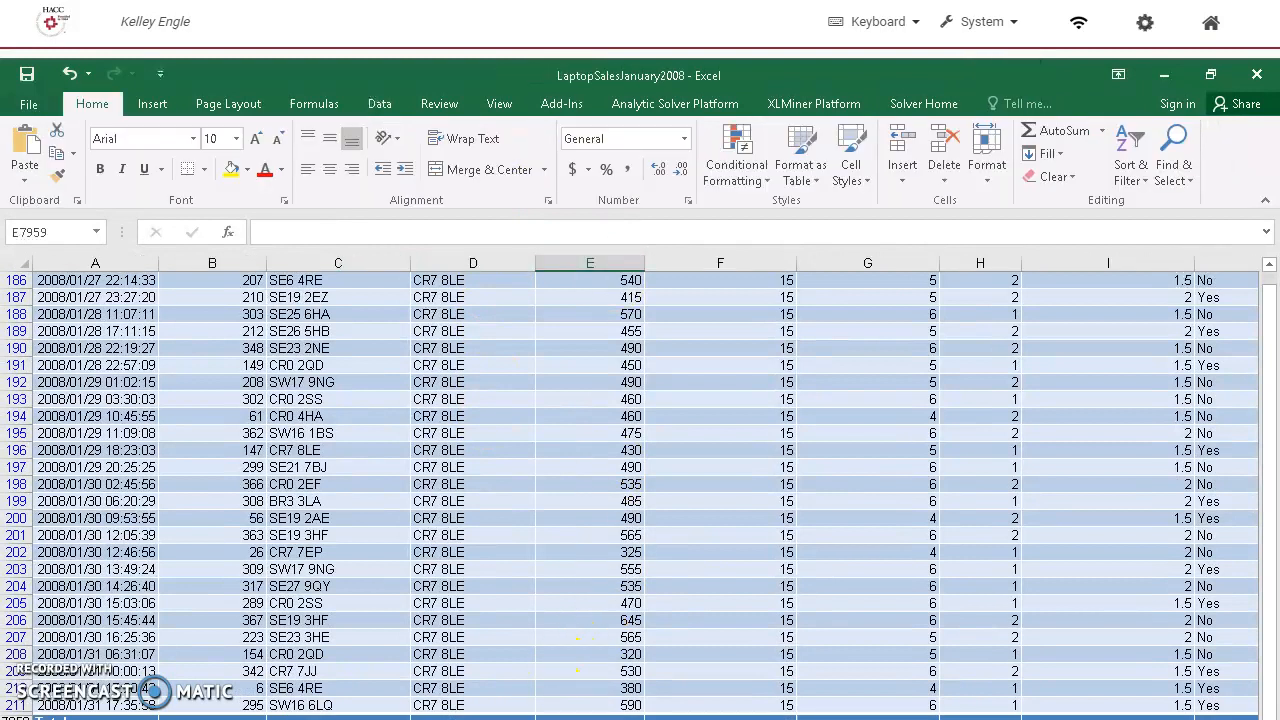
click(473, 718)
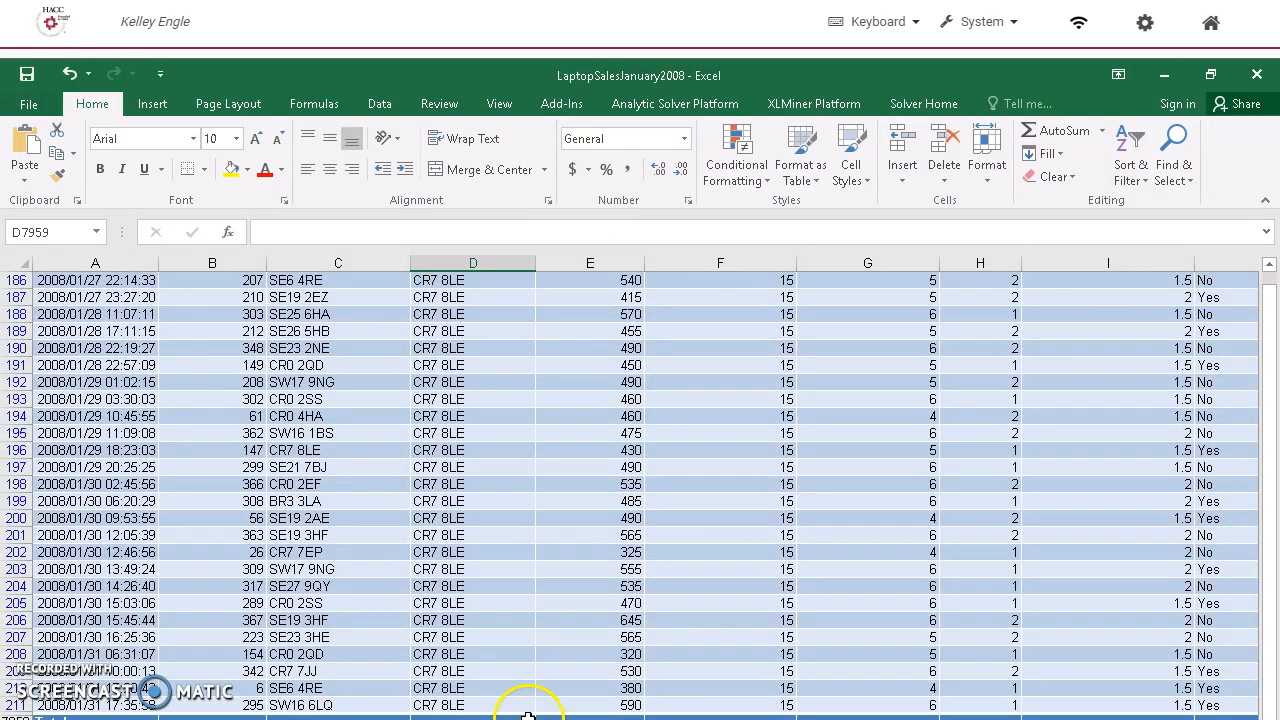
click(527, 704)
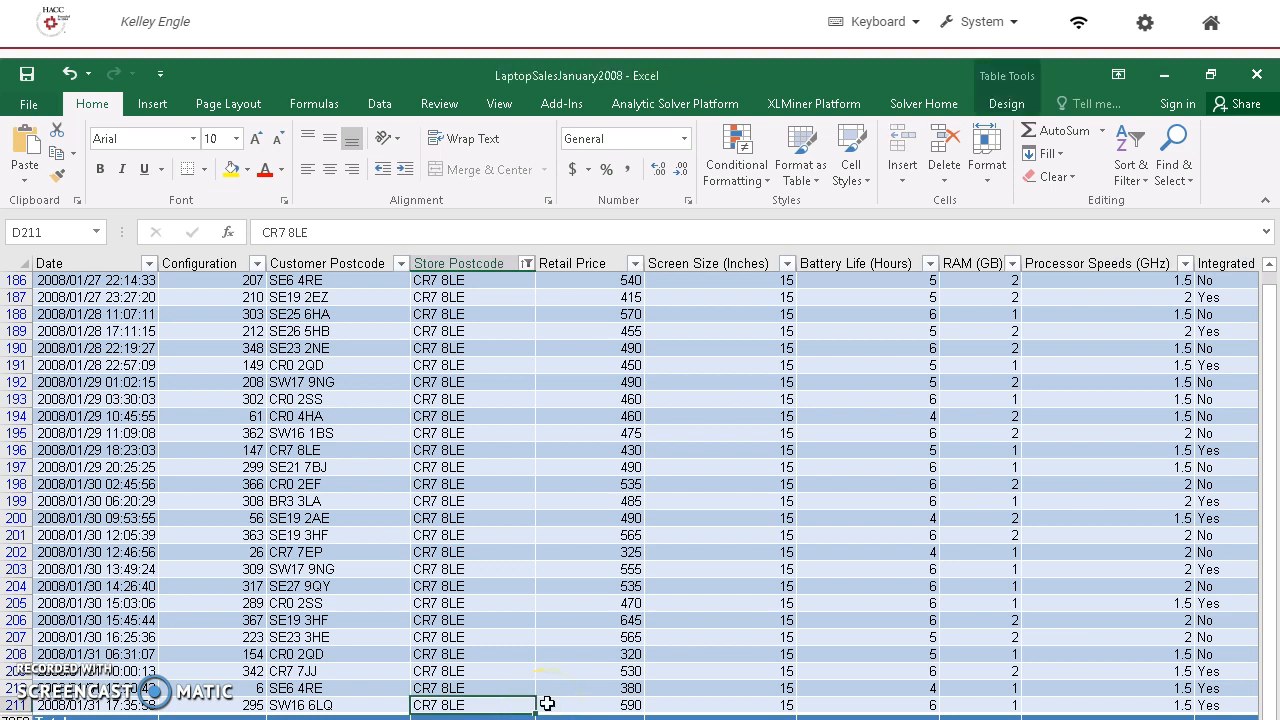
key(Down)
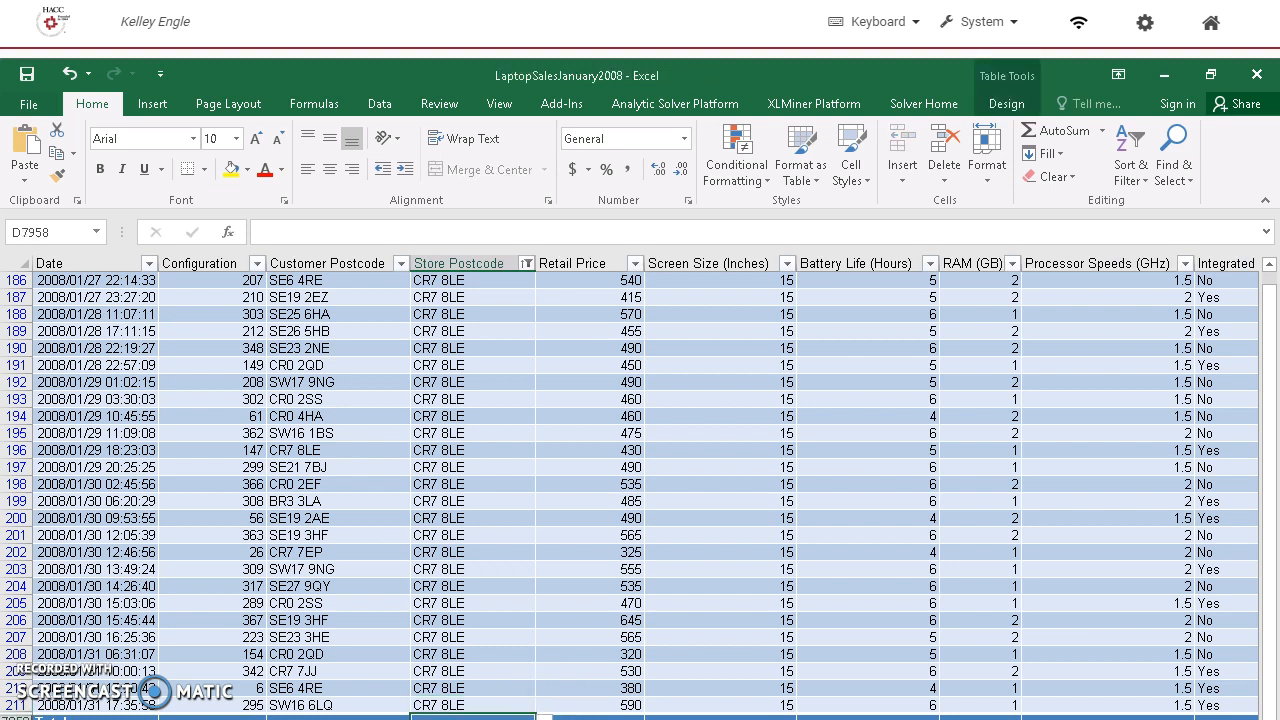
click(544, 717)
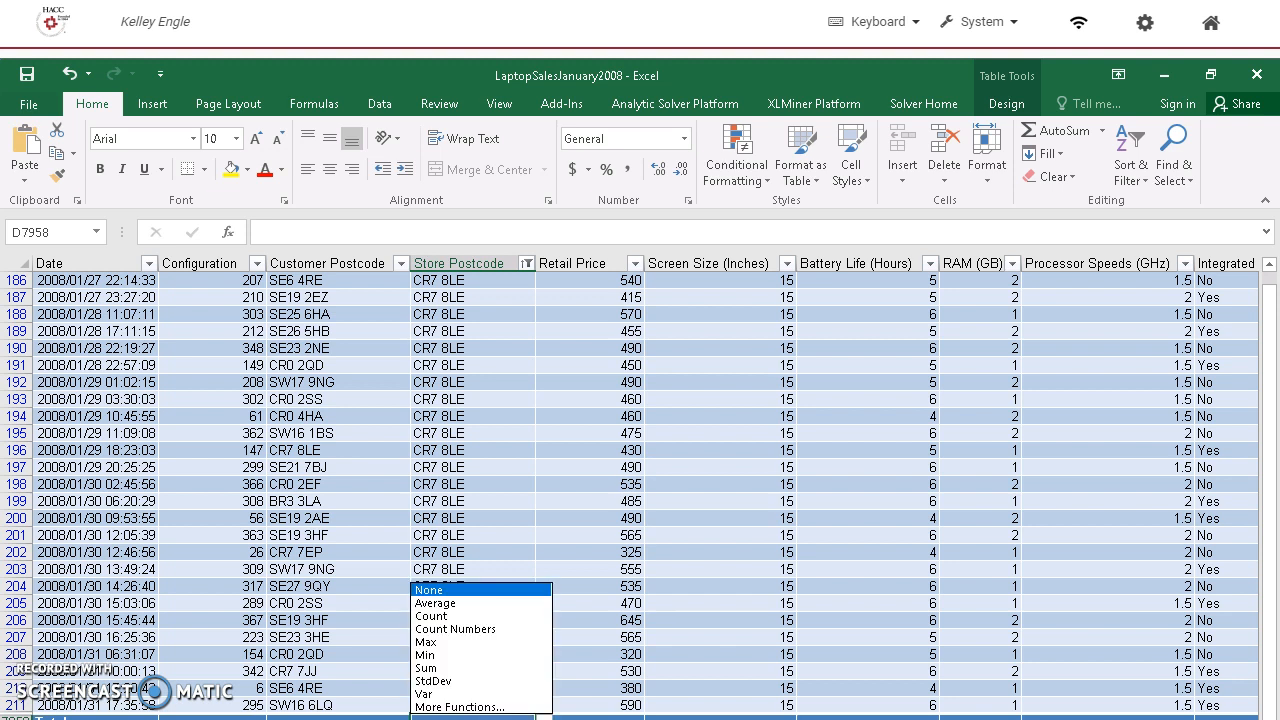
click(449, 622)
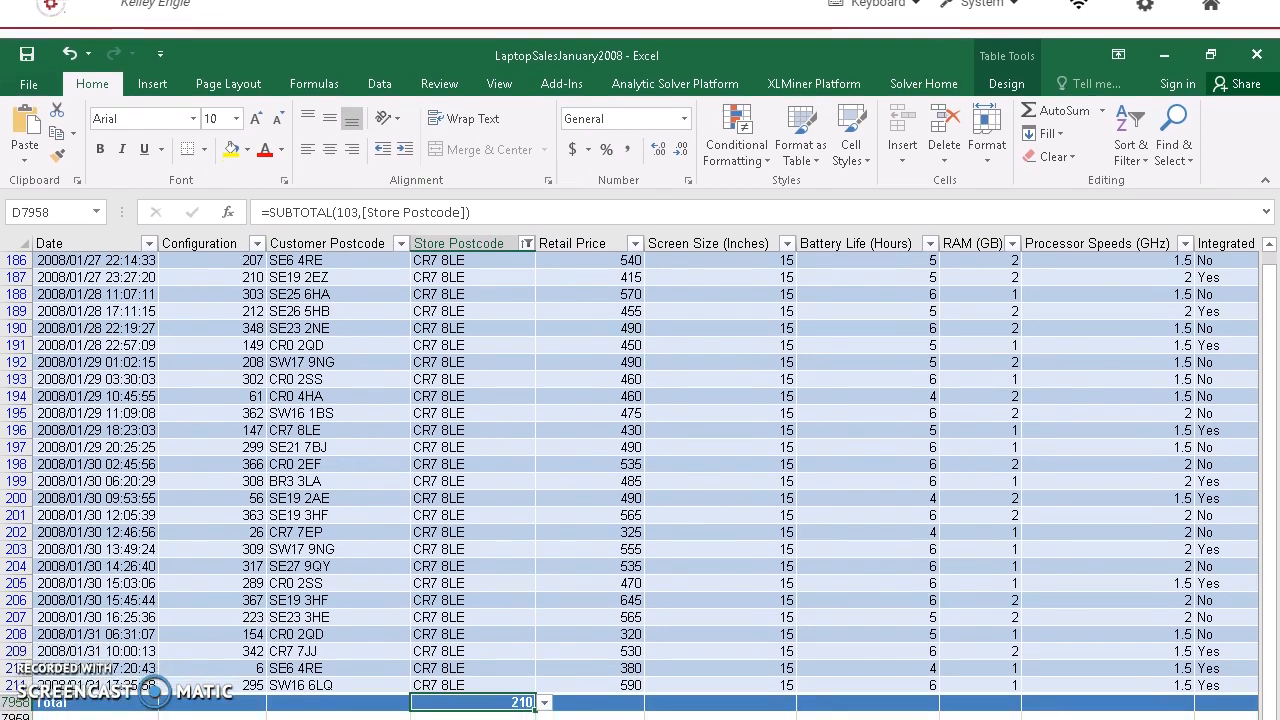
click(484, 635)
click(745, 616)
scroll(800, 616, up, 20)
scroll(826, 624, up, 20)
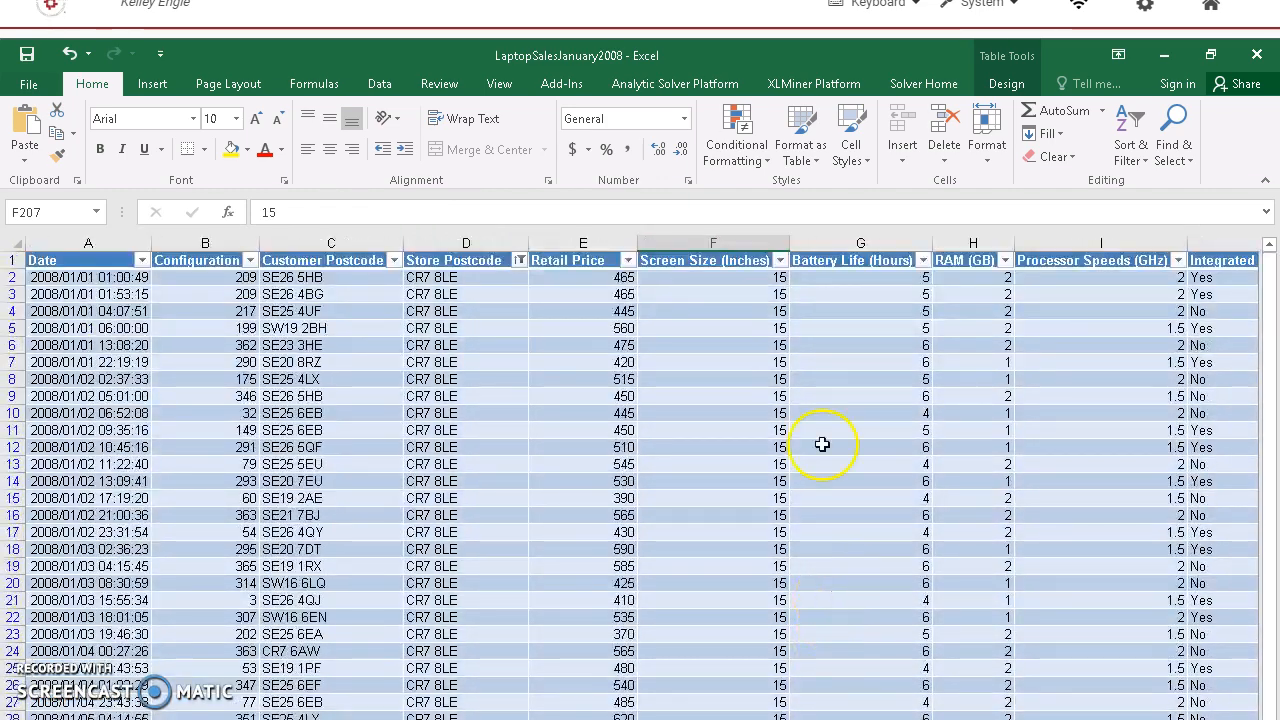
drag(716, 293, 718, 285)
key(Right)
key(Right)
key(Right)
key(Right)
key(Right)
key(Right)
key(Right)
key(Right)
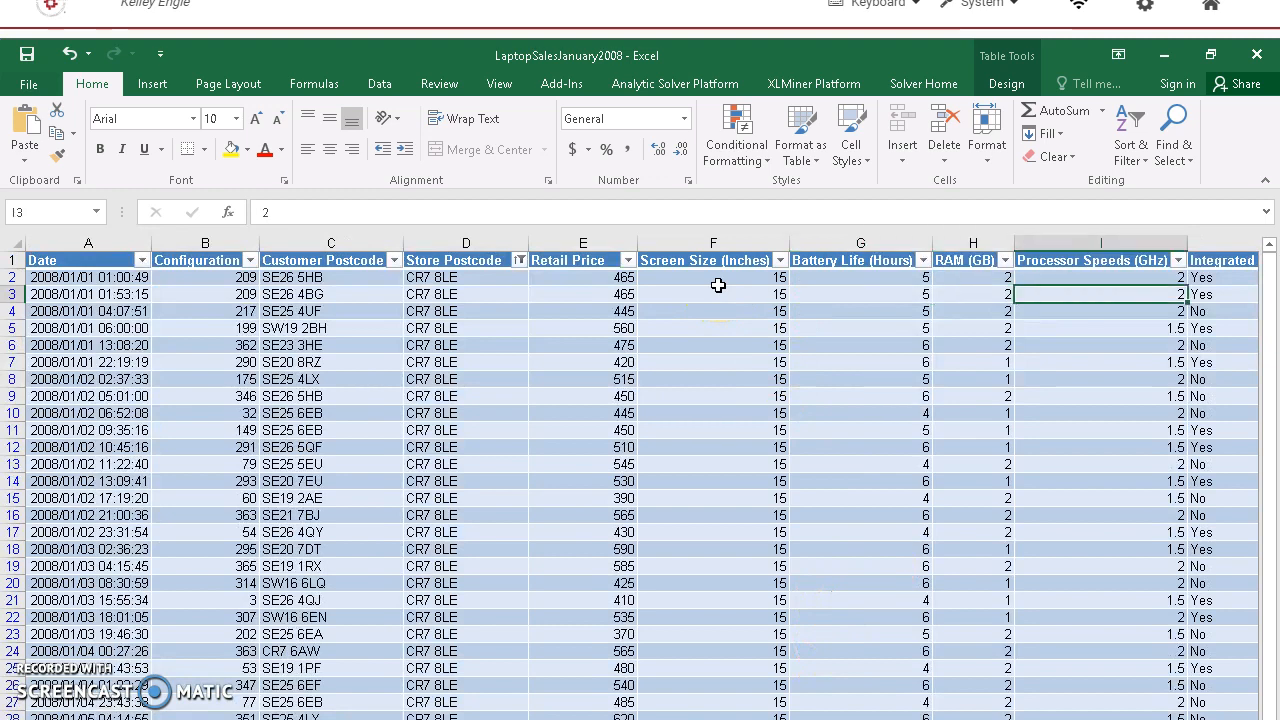
key(Right)
key(Right)
key(Right)
key(Right)
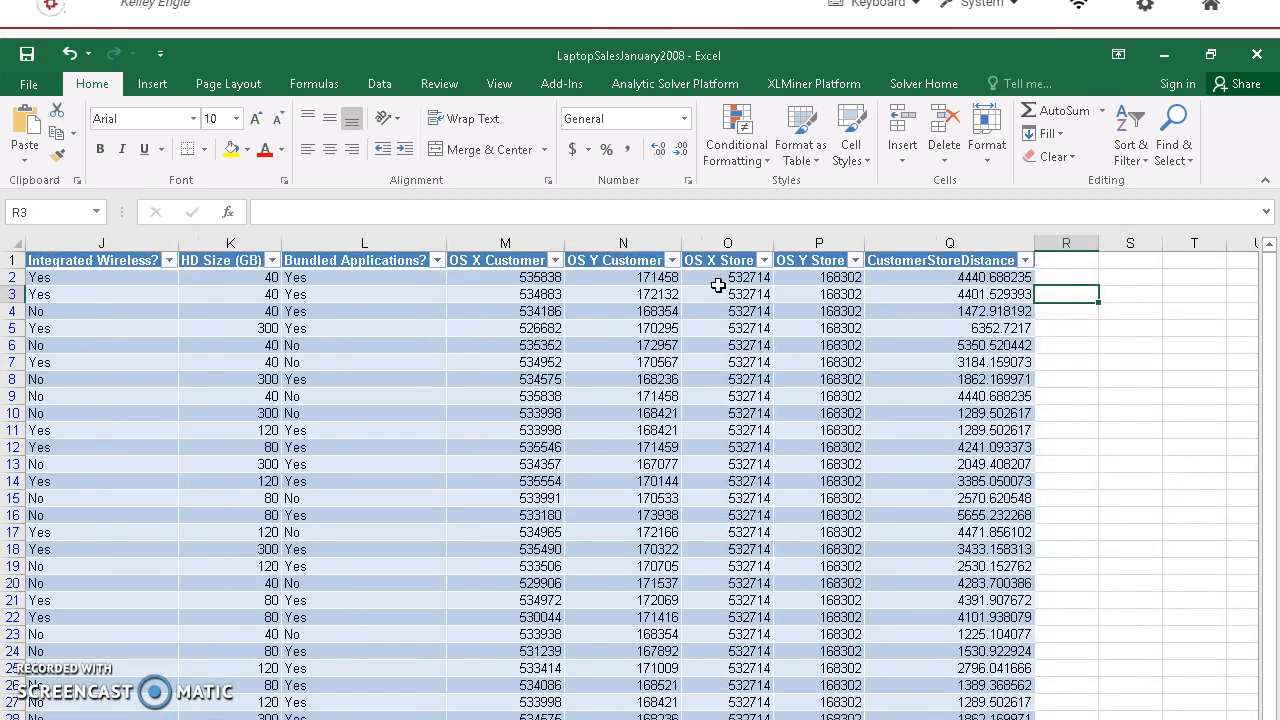
key(Left)
key(Left)
key(Left)
key(Left)
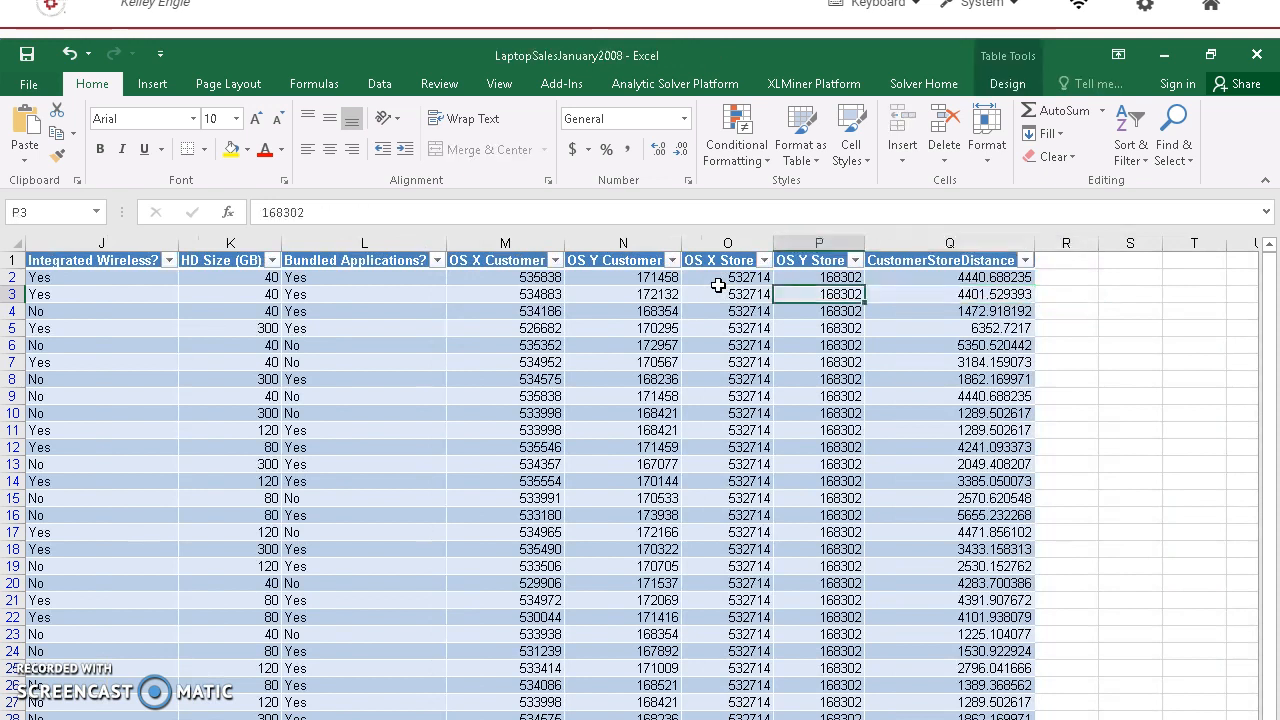
key(Left)
key(Left)
key(Left)
key(Left)
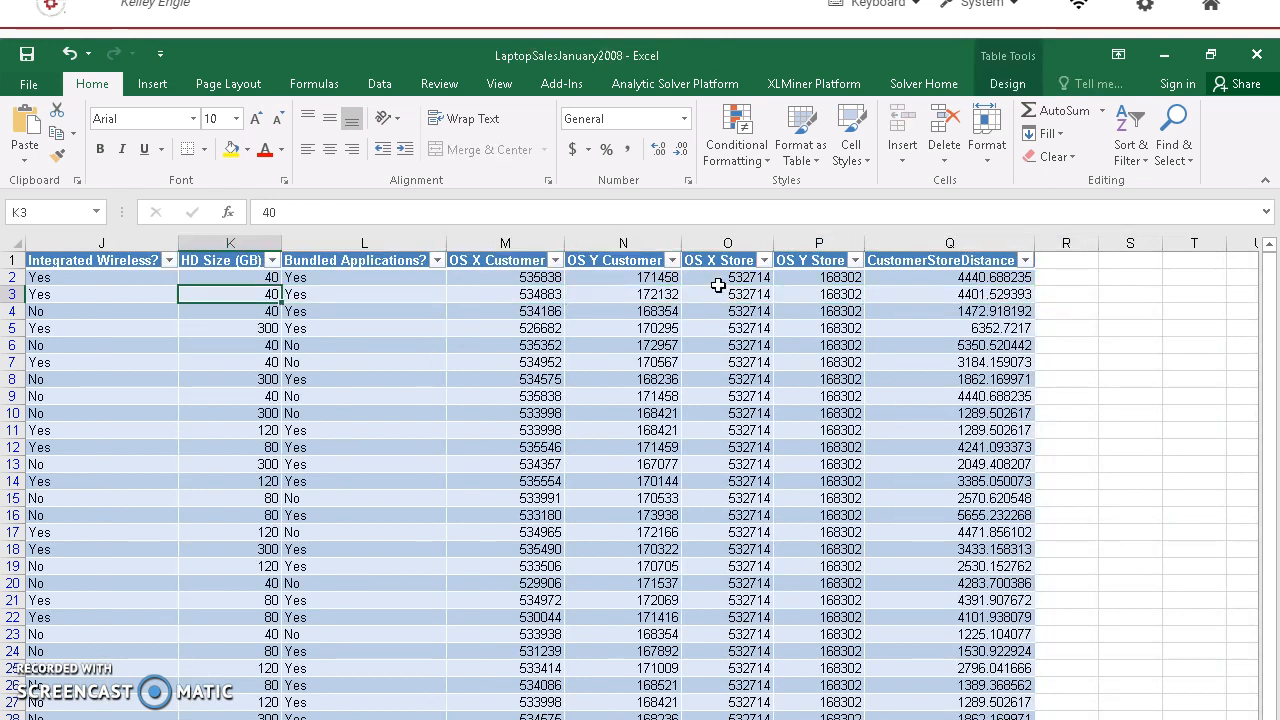
key(Left)
key(Right)
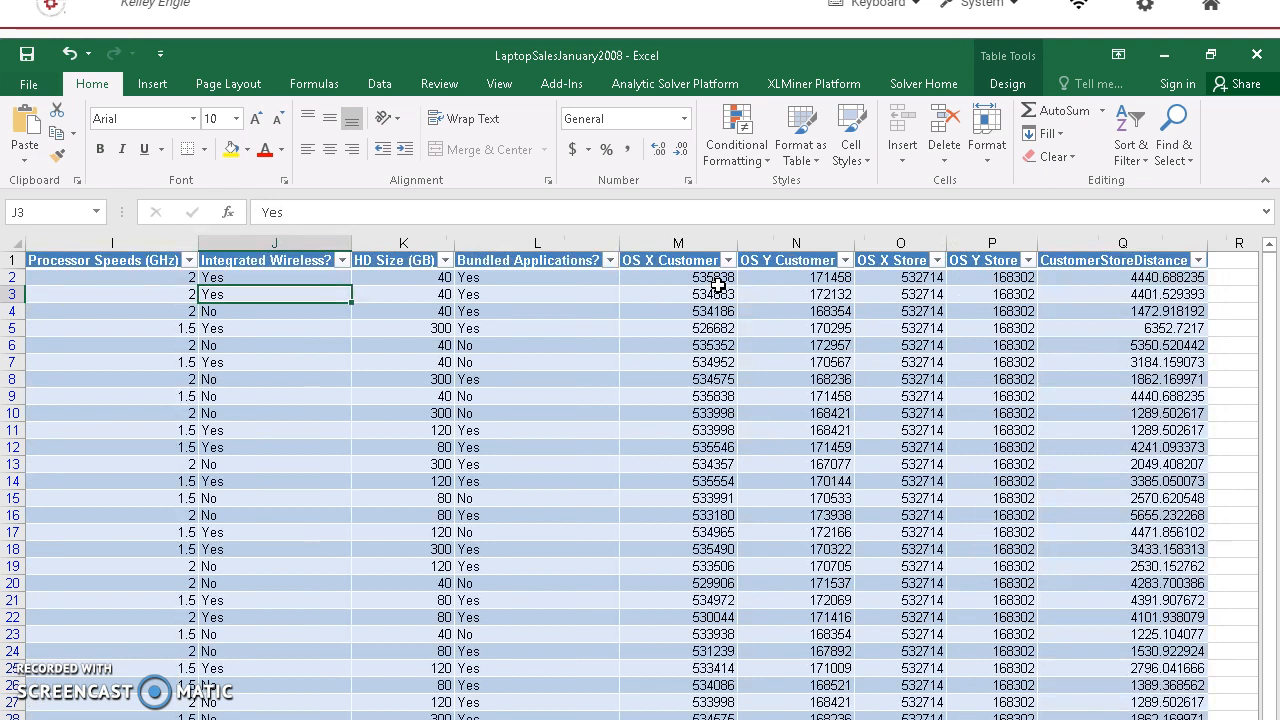
key(Right)
key(Up)
key(Up)
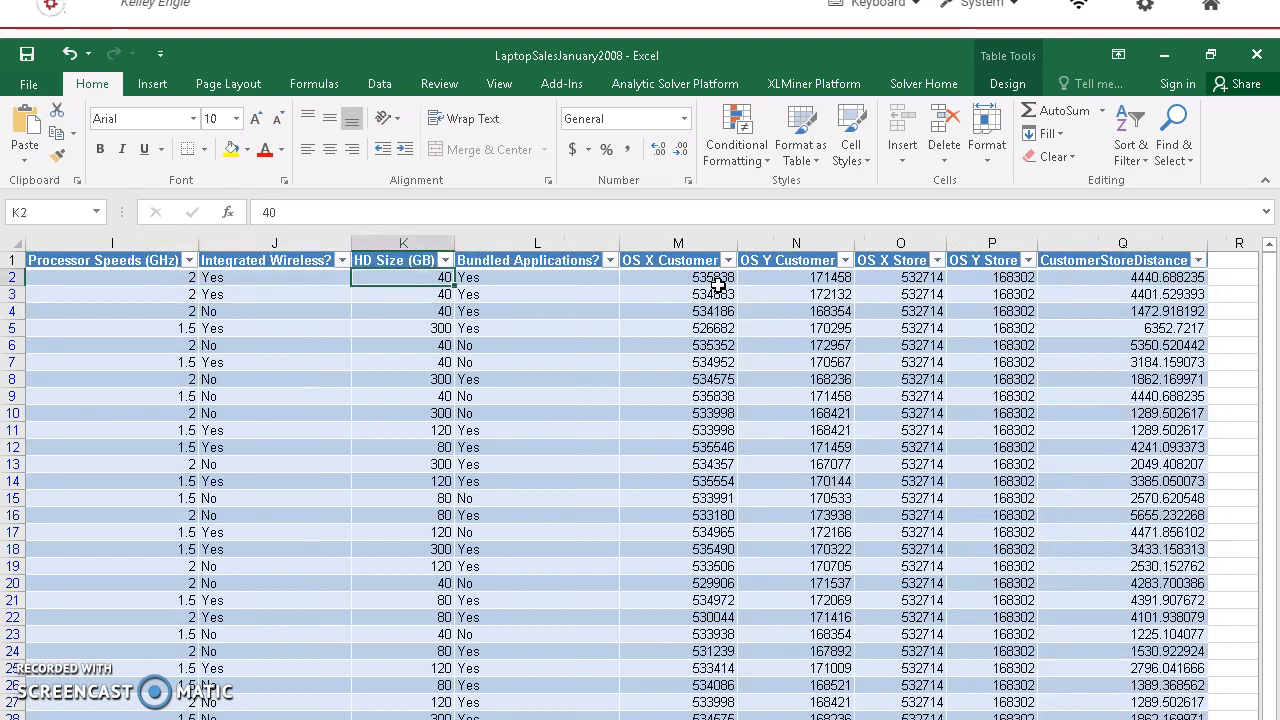
key(Right)
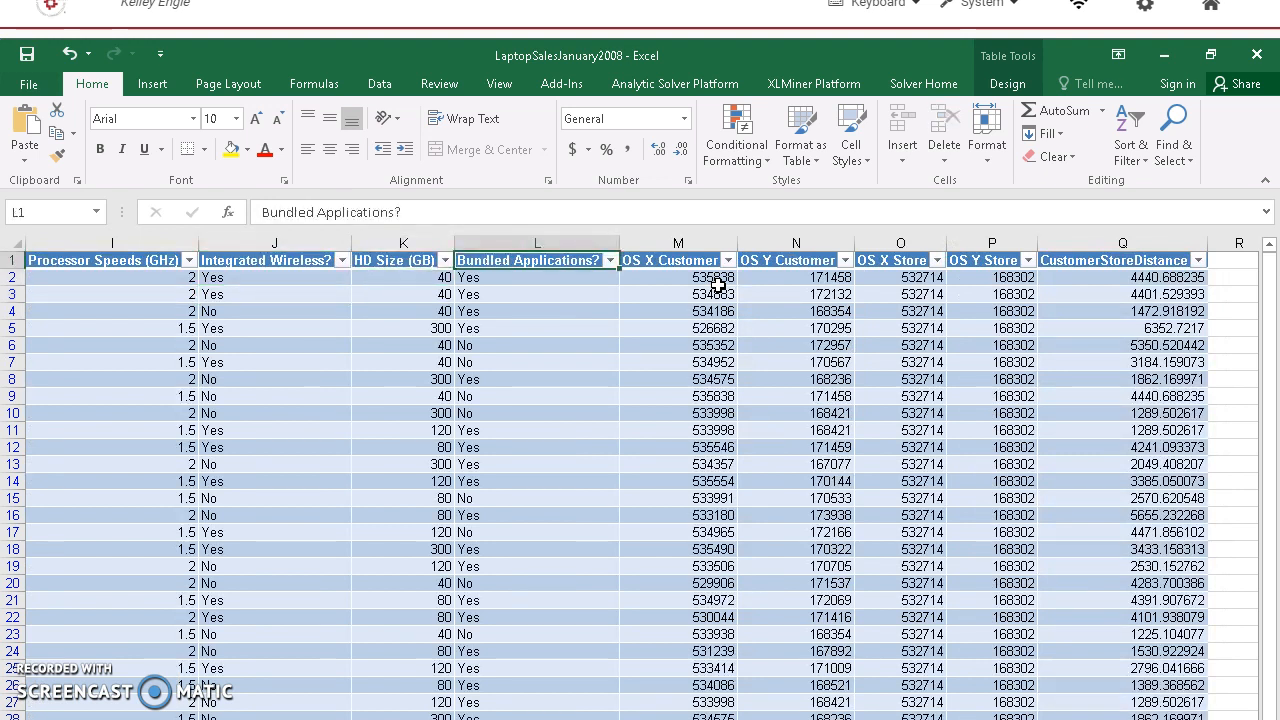
key(Down)
key(Right)
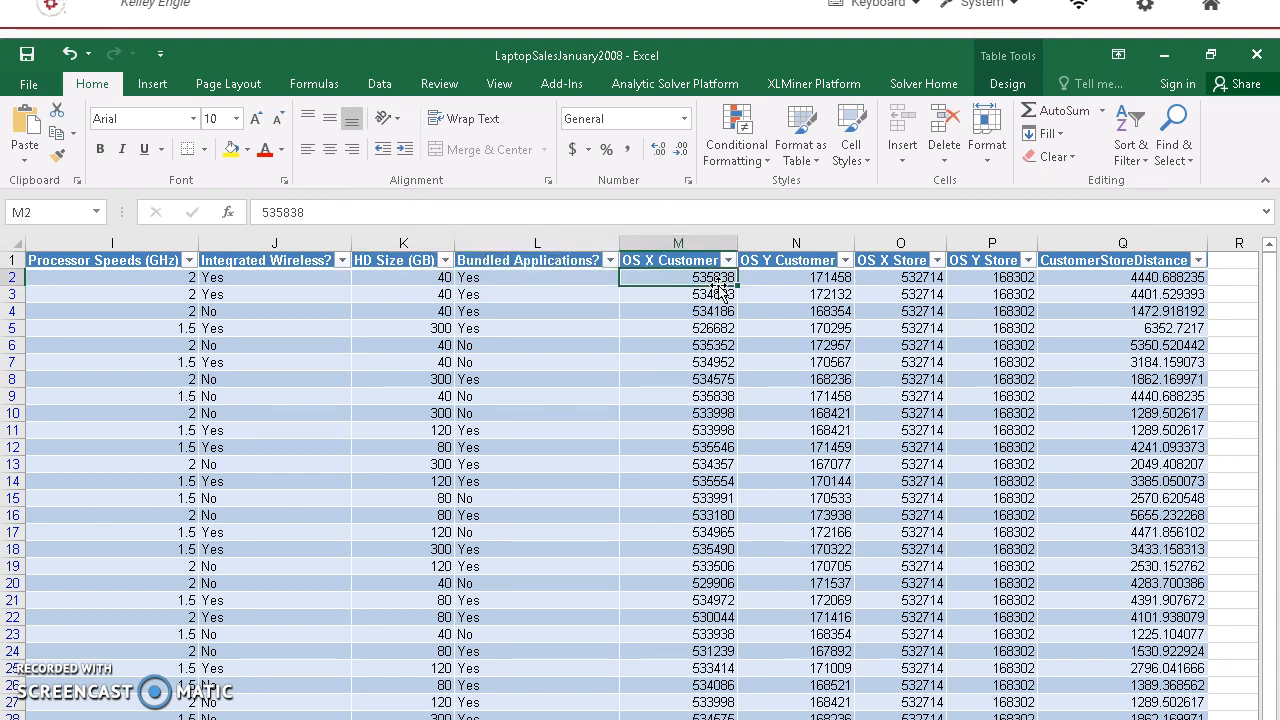
key(Right)
key(Right)
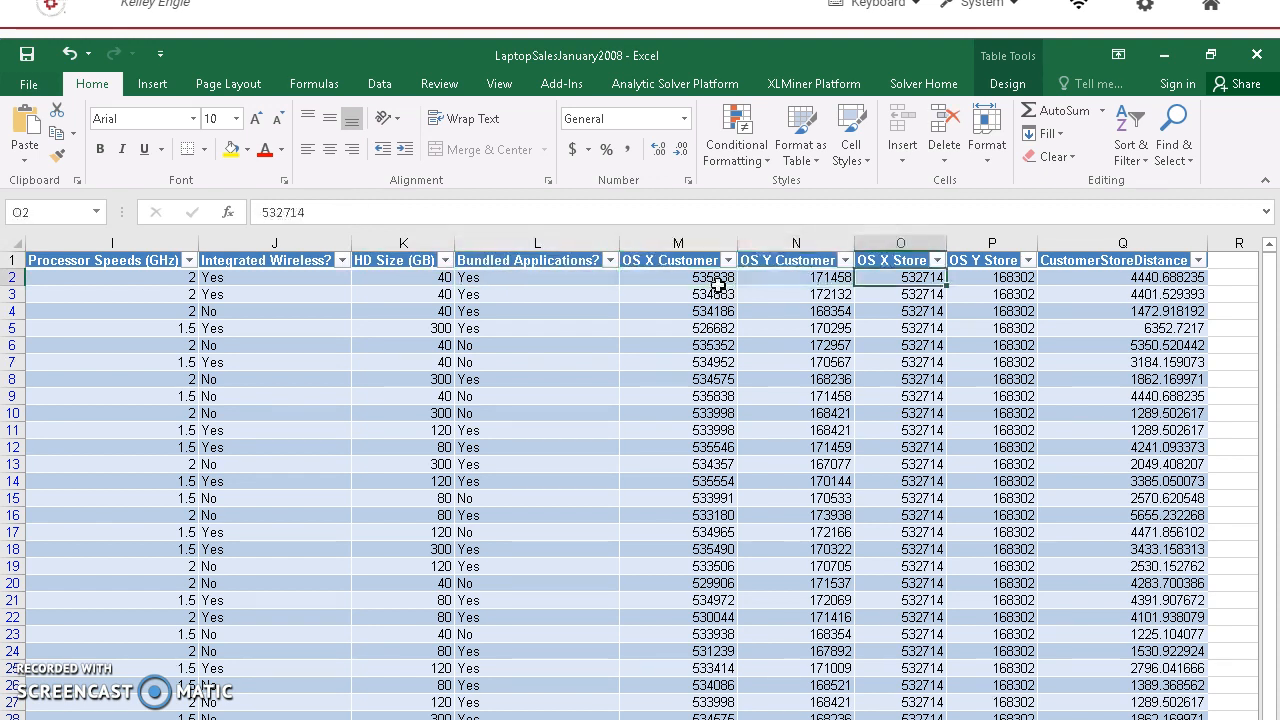
key(Right)
key(Right)
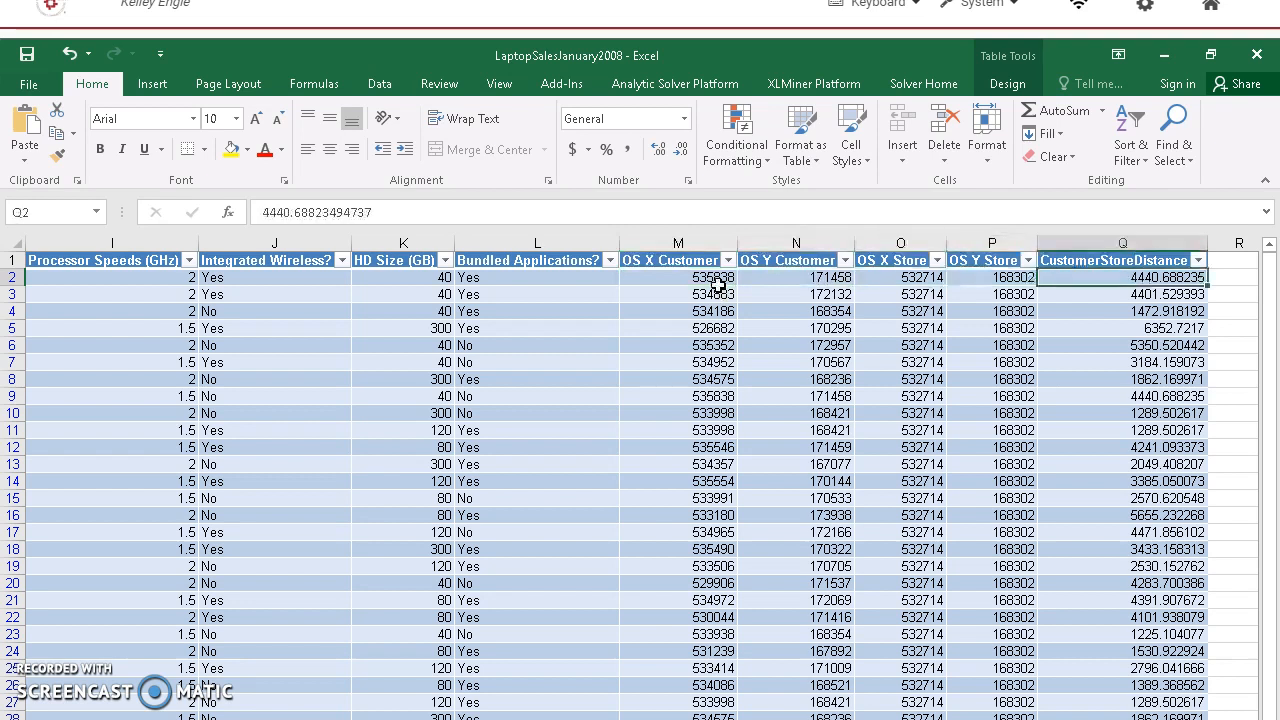
key(Left)
key(Left)
key(Left)
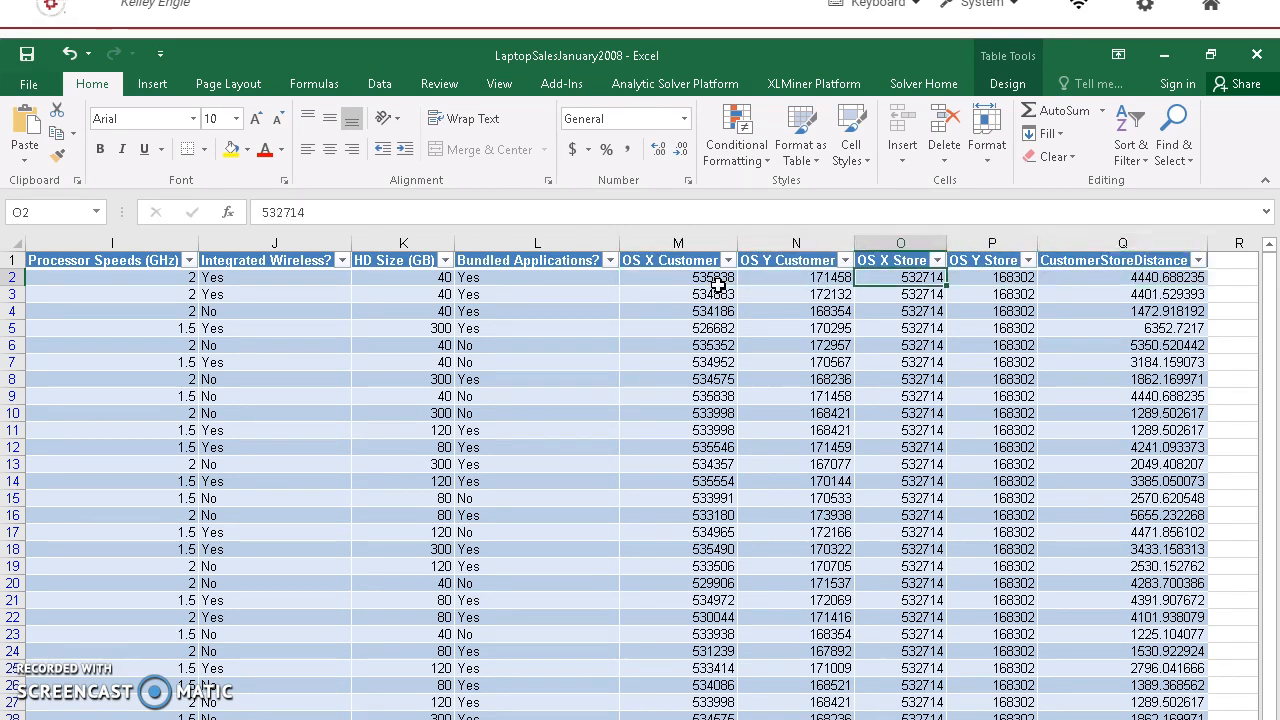
Step: Move through the Date column, then select Customer Postcode and Store Postcode cells
key(ctrl+Left)
key(Down)
key(Down)
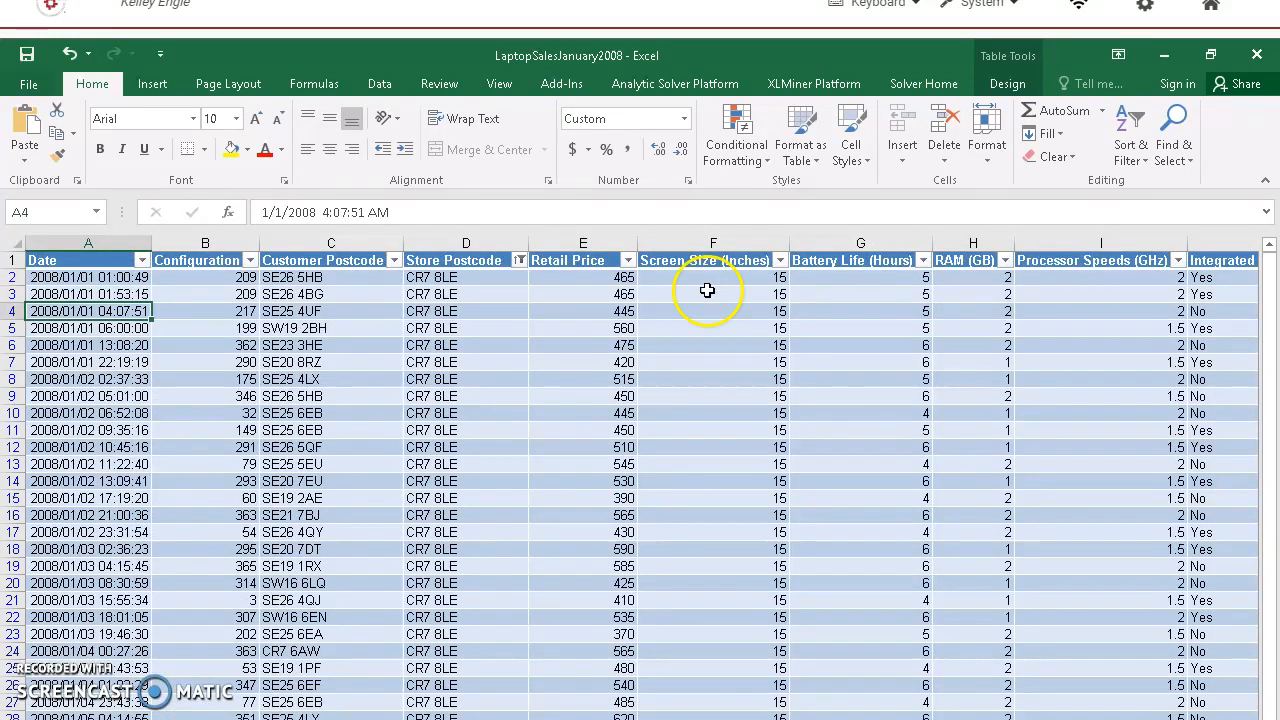
click(341, 343)
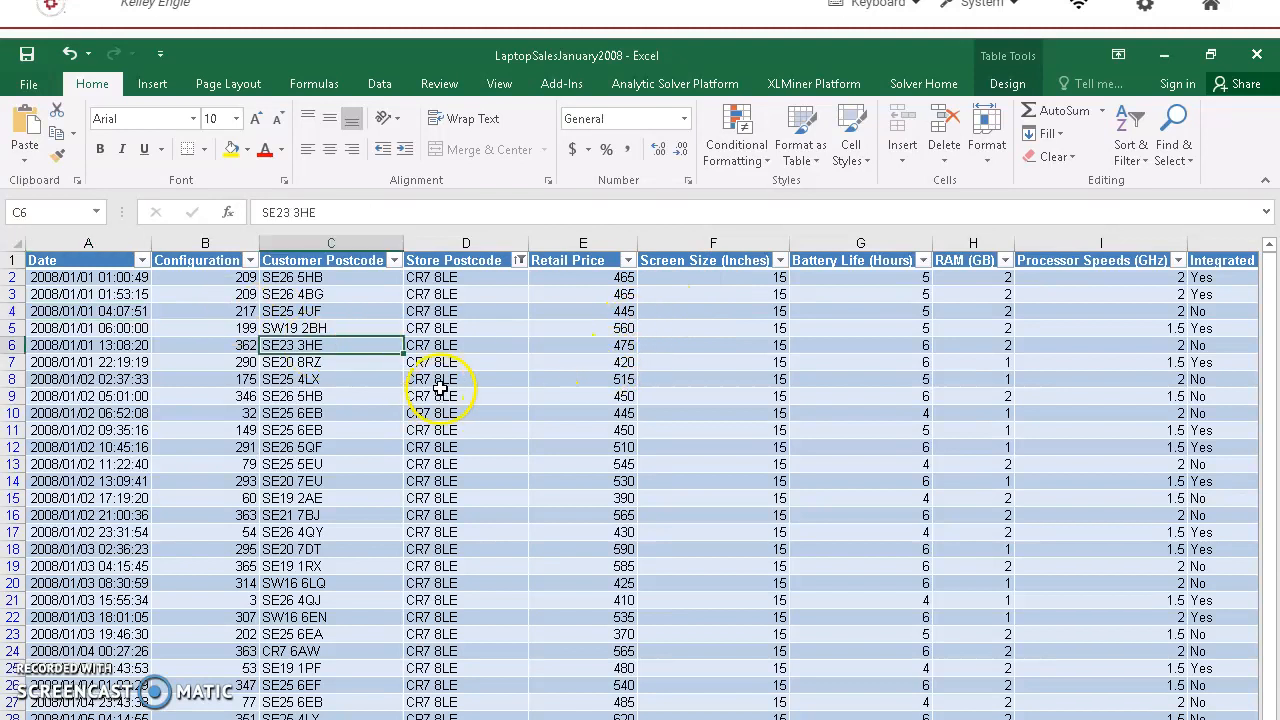
click(480, 314)
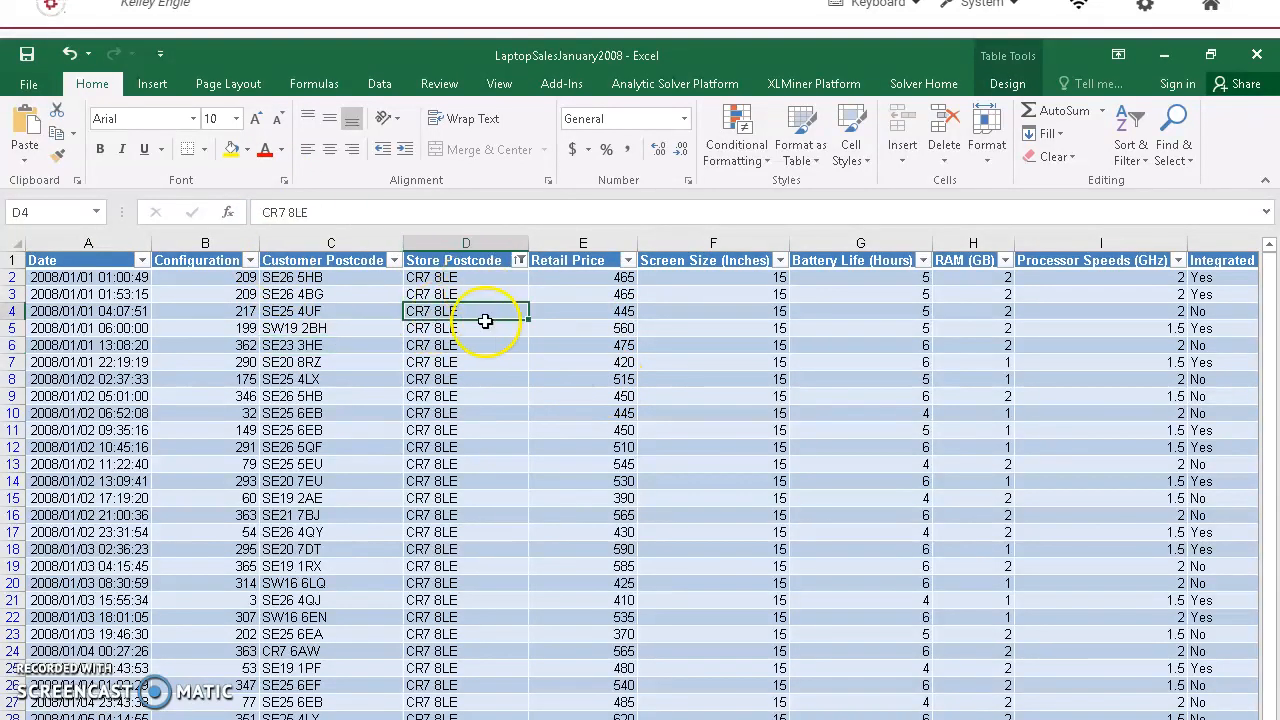
Step: Check Select All in the Store Postcode filter so every store postcode is shown
click(519, 261)
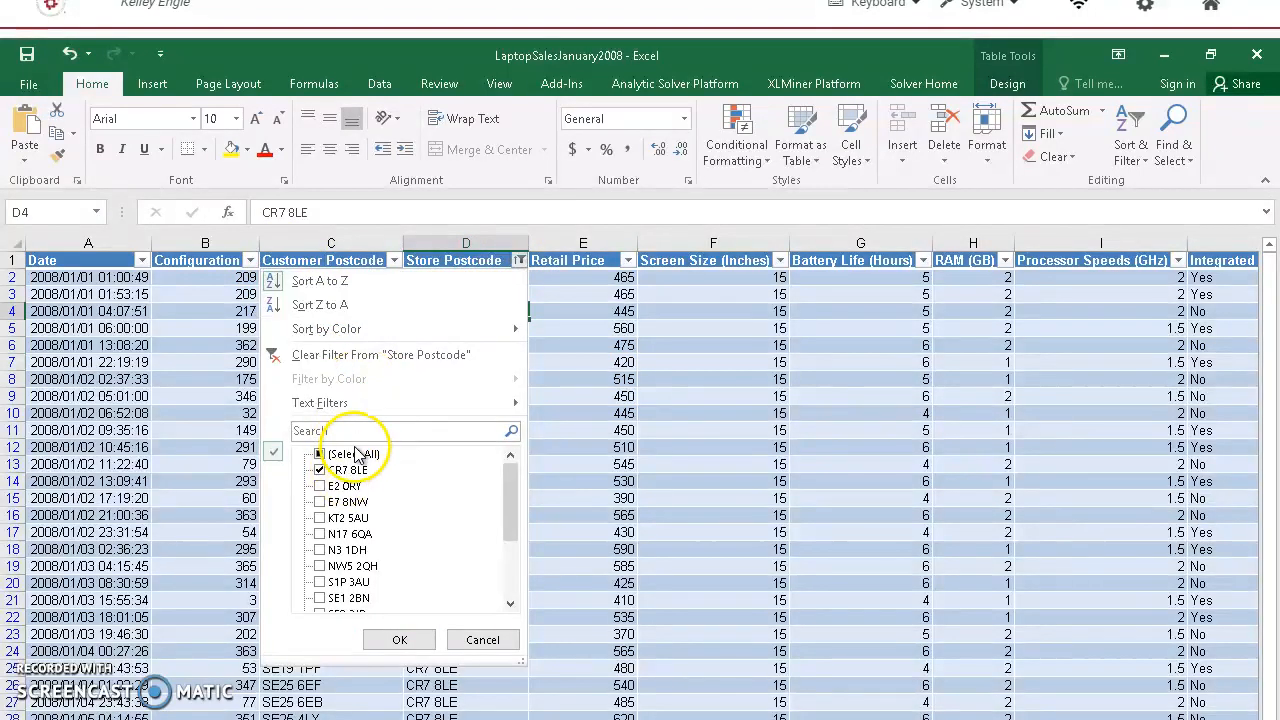
click(322, 454)
click(405, 641)
click(468, 279)
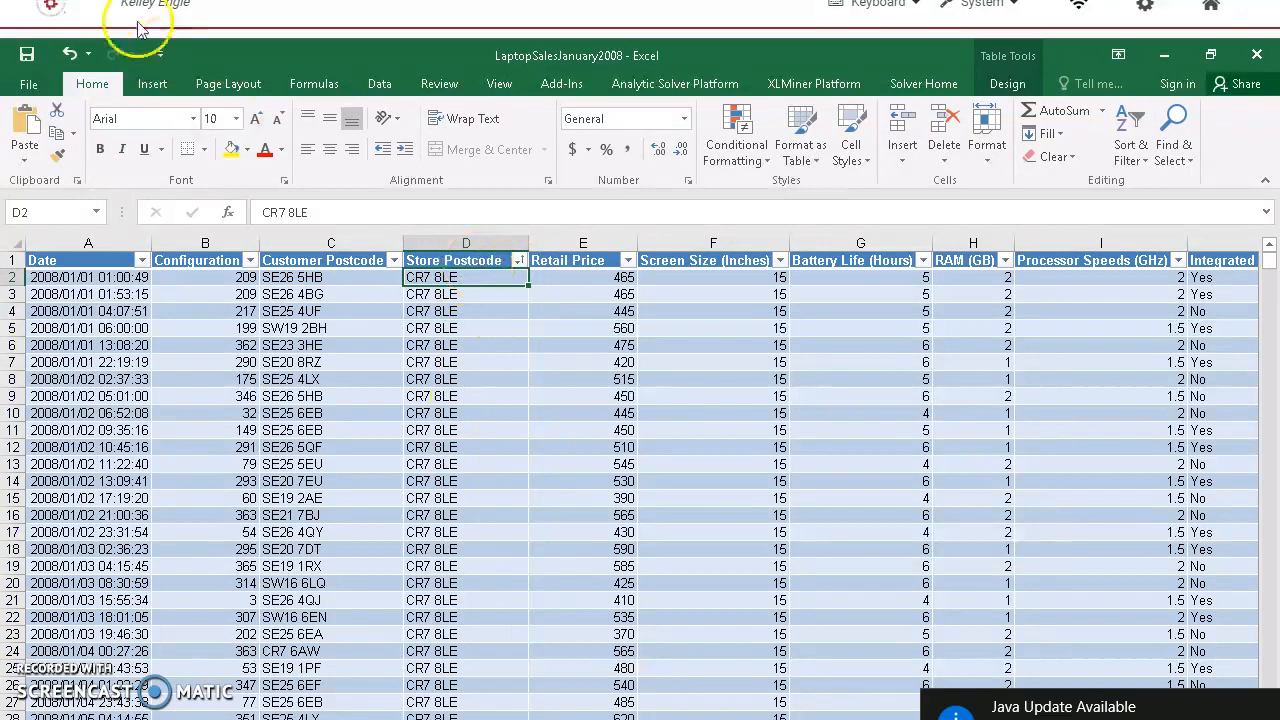
click(152, 84)
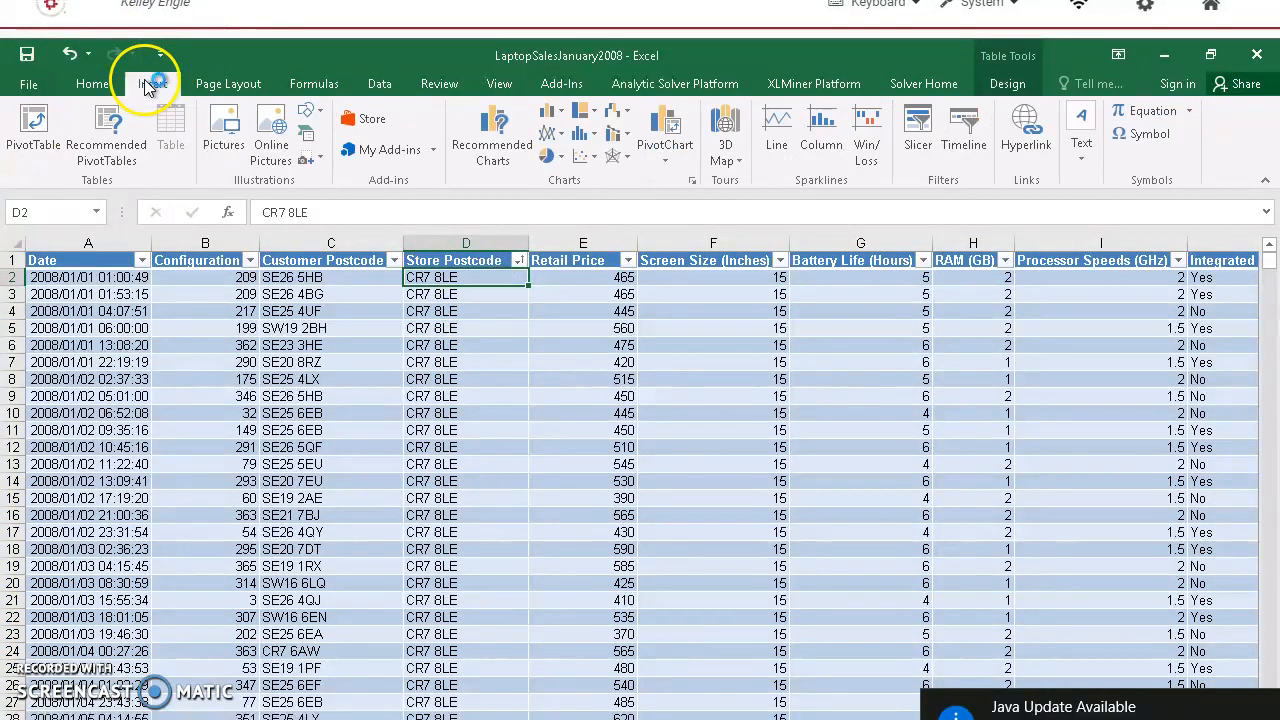
Step: Insert a PivotTable on a new worksheet from Table1's Store Postcode through Retail Price columns
click(38, 140)
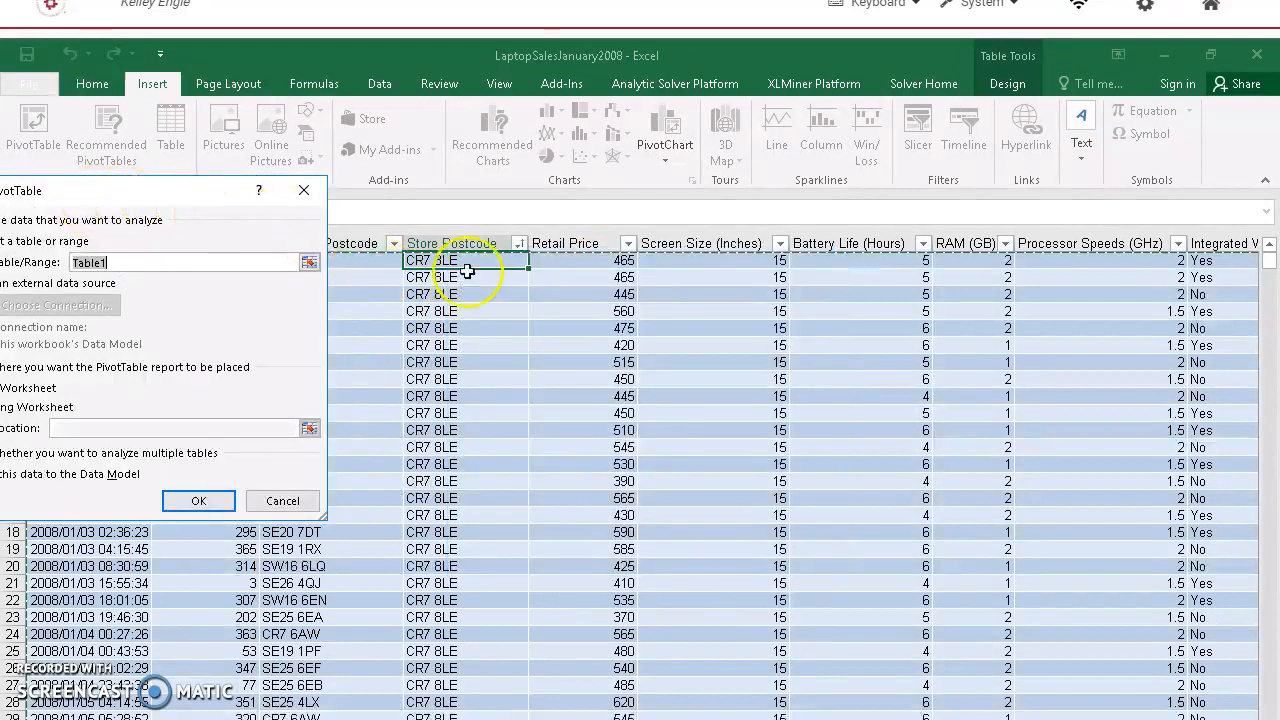
drag(466, 251, 618, 263)
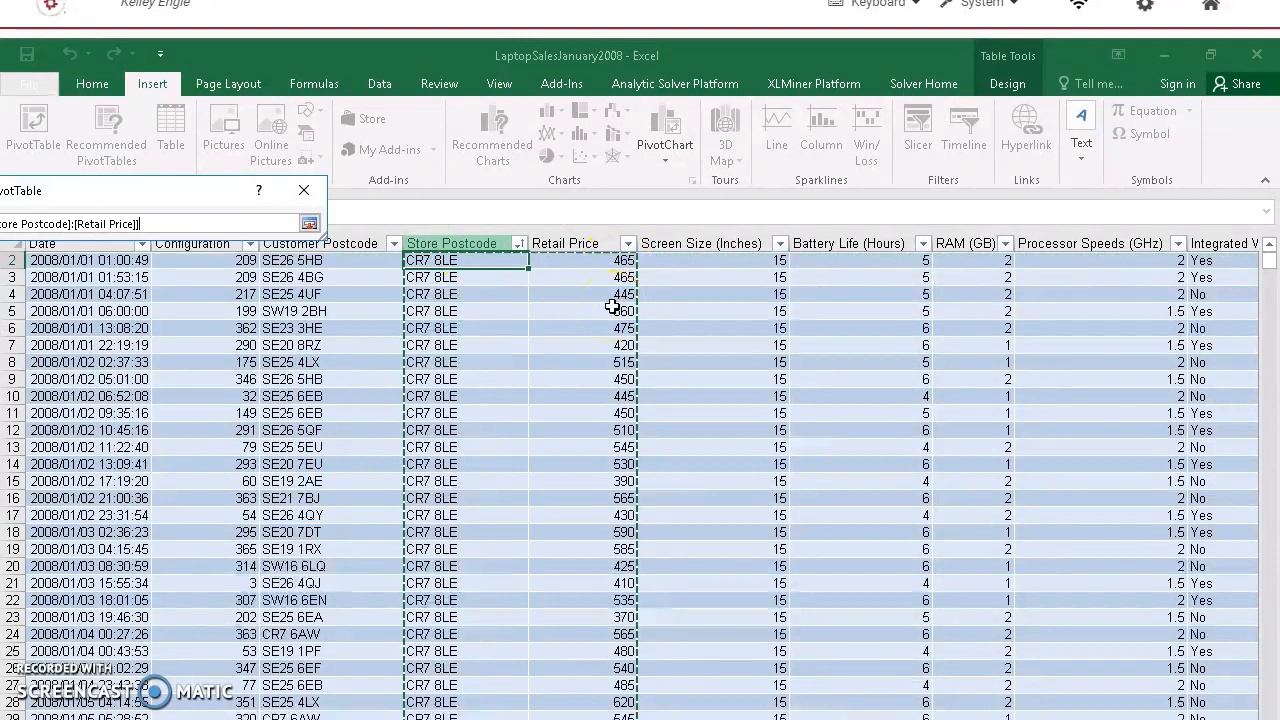
drag(612, 306, 580, 270)
drag(168, 203, 639, 184)
click(482, 370)
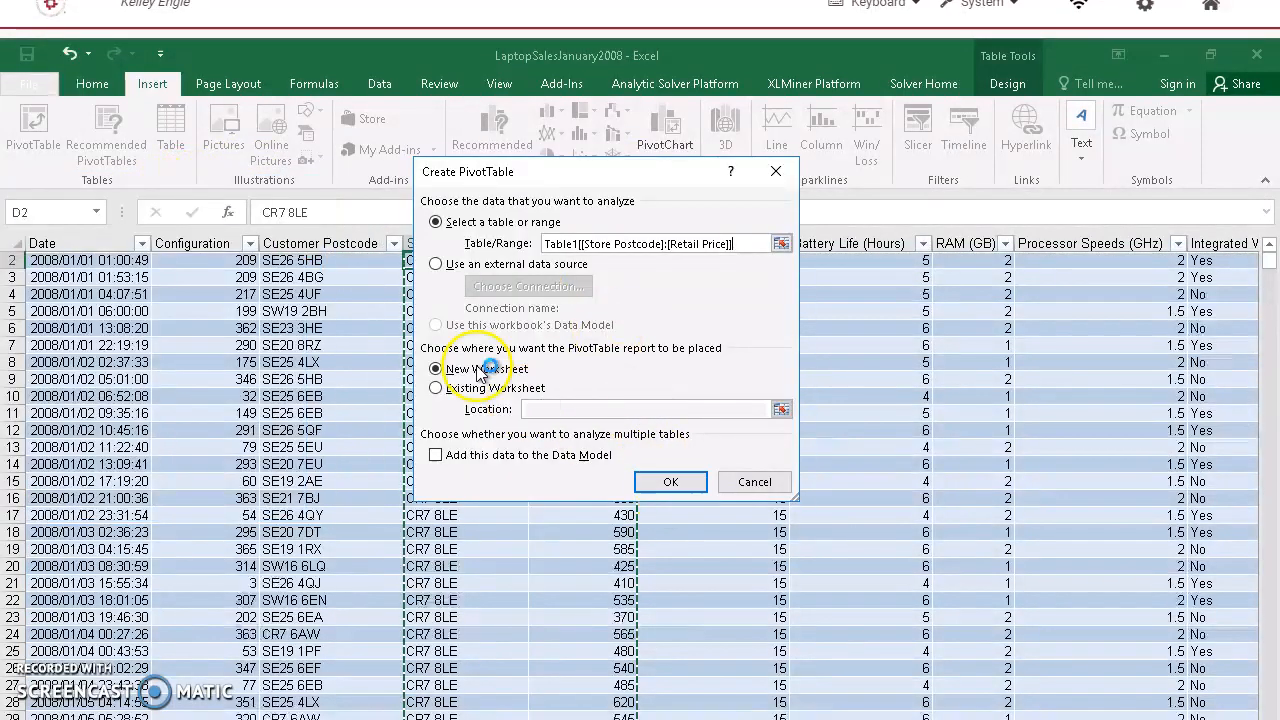
click(670, 481)
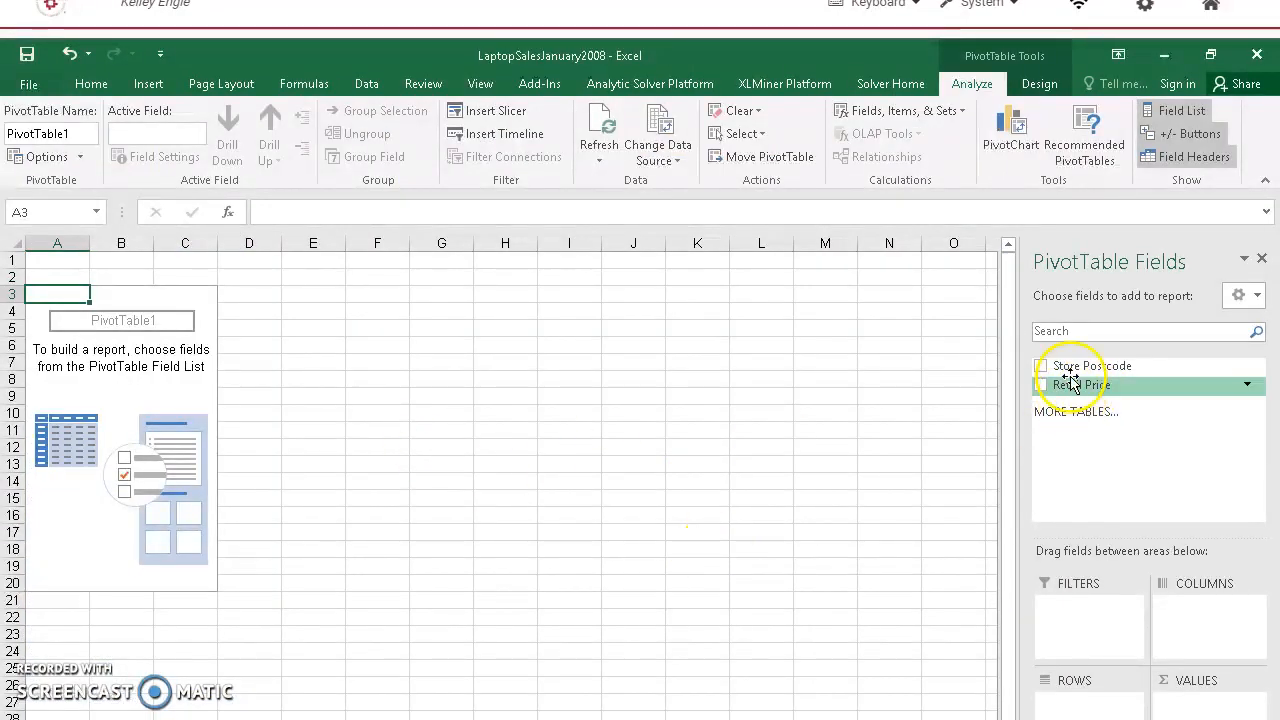
Step: Add Store Postcode as row labels and Retail Price as PivotTable values
click(1041, 367)
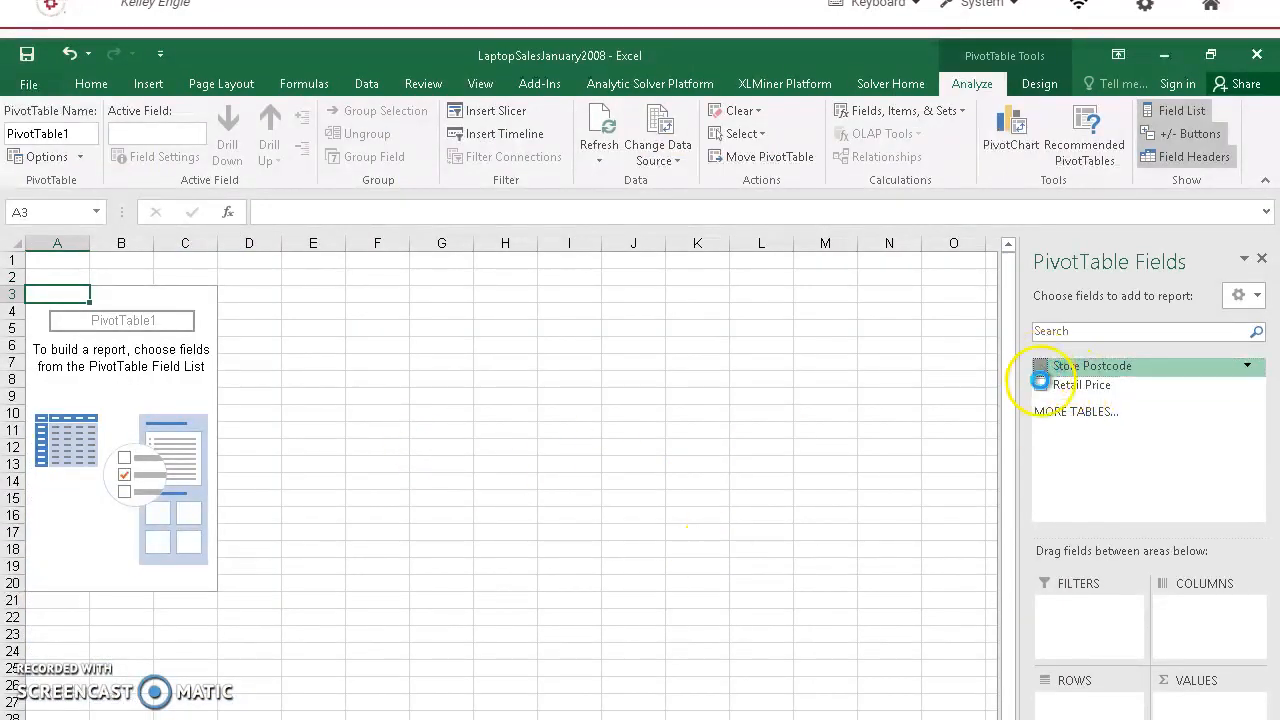
click(1040, 384)
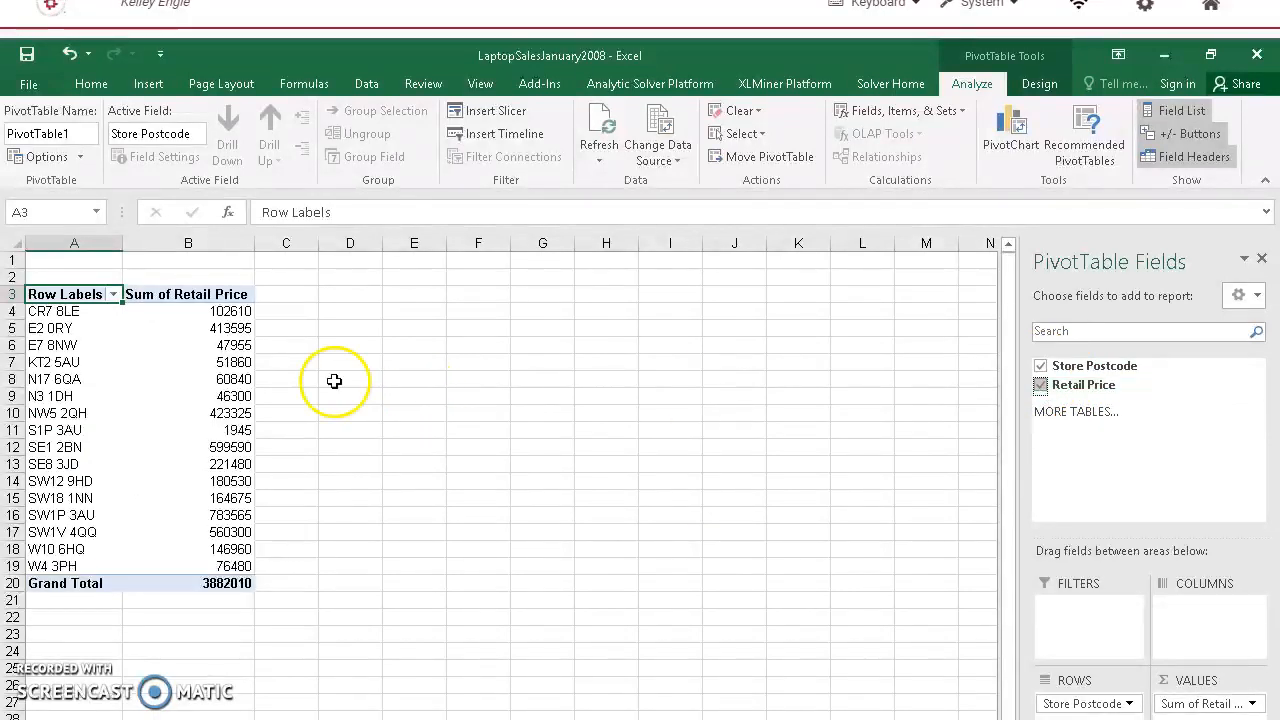
click(235, 345)
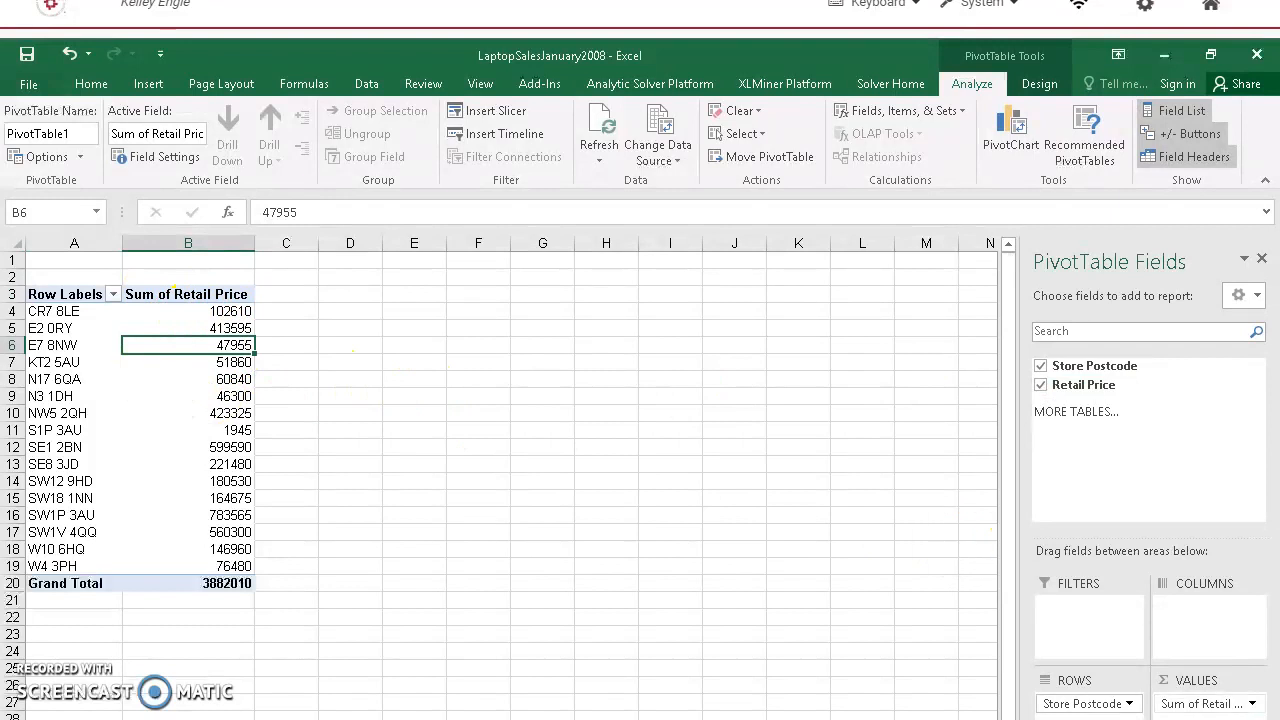
Step: Change the Retail Price value field to summarize by Average instead of Sum
click(1252, 704)
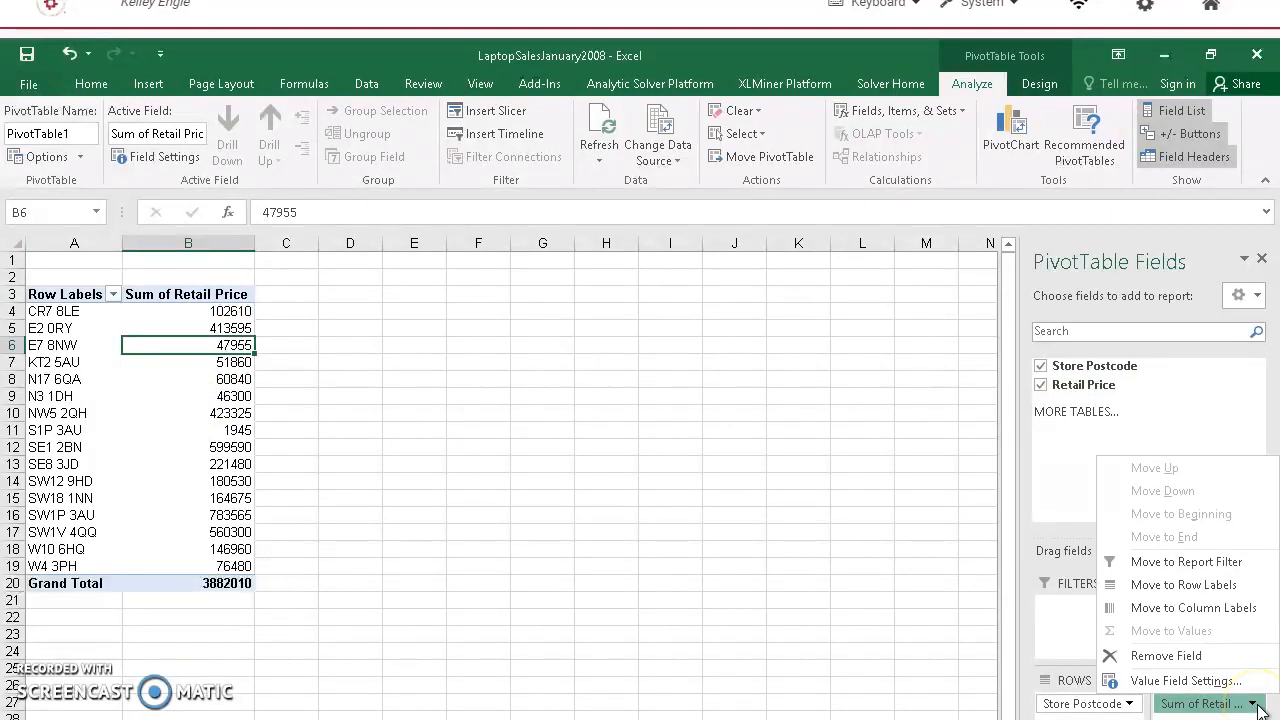
click(1190, 681)
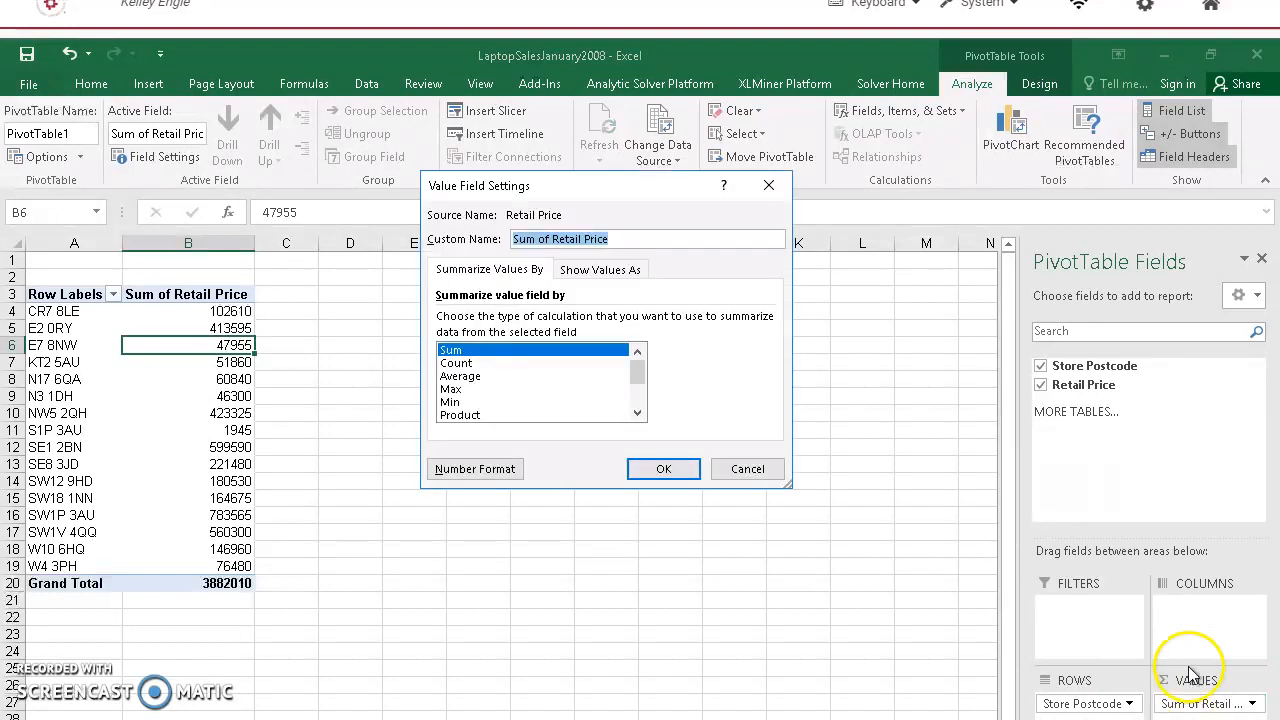
click(470, 376)
click(665, 472)
click(212, 330)
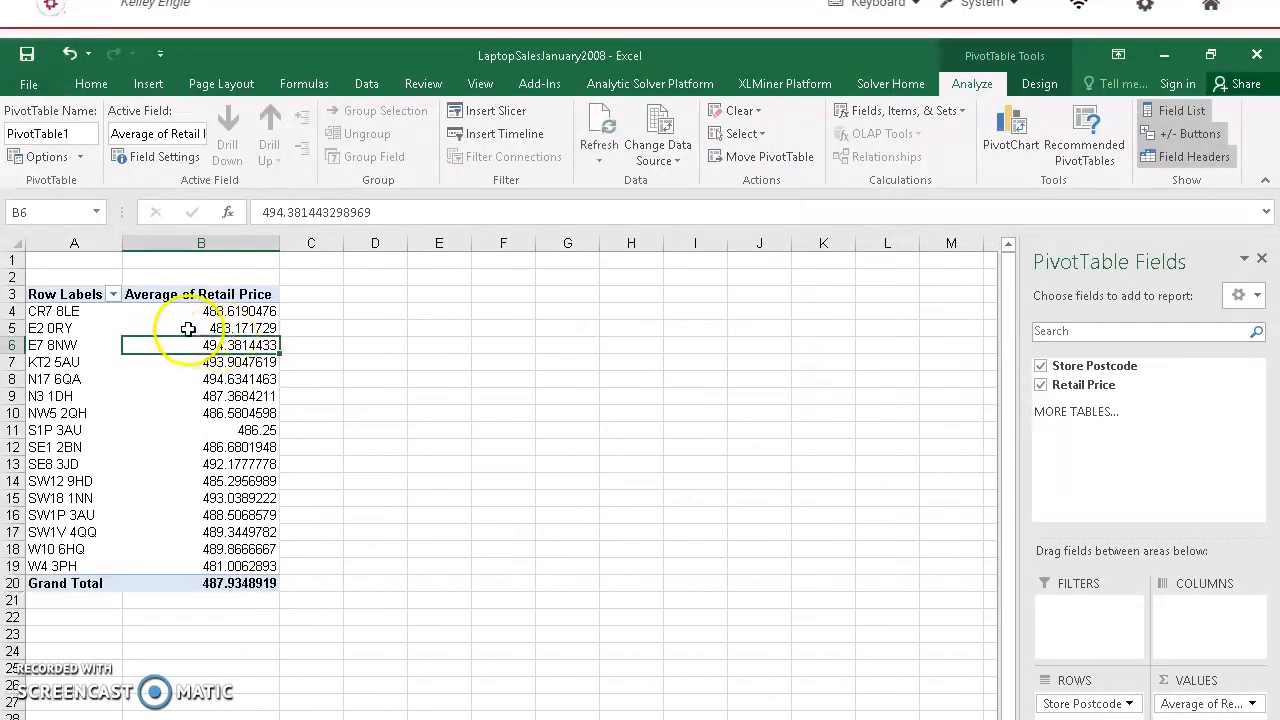
click(73, 307)
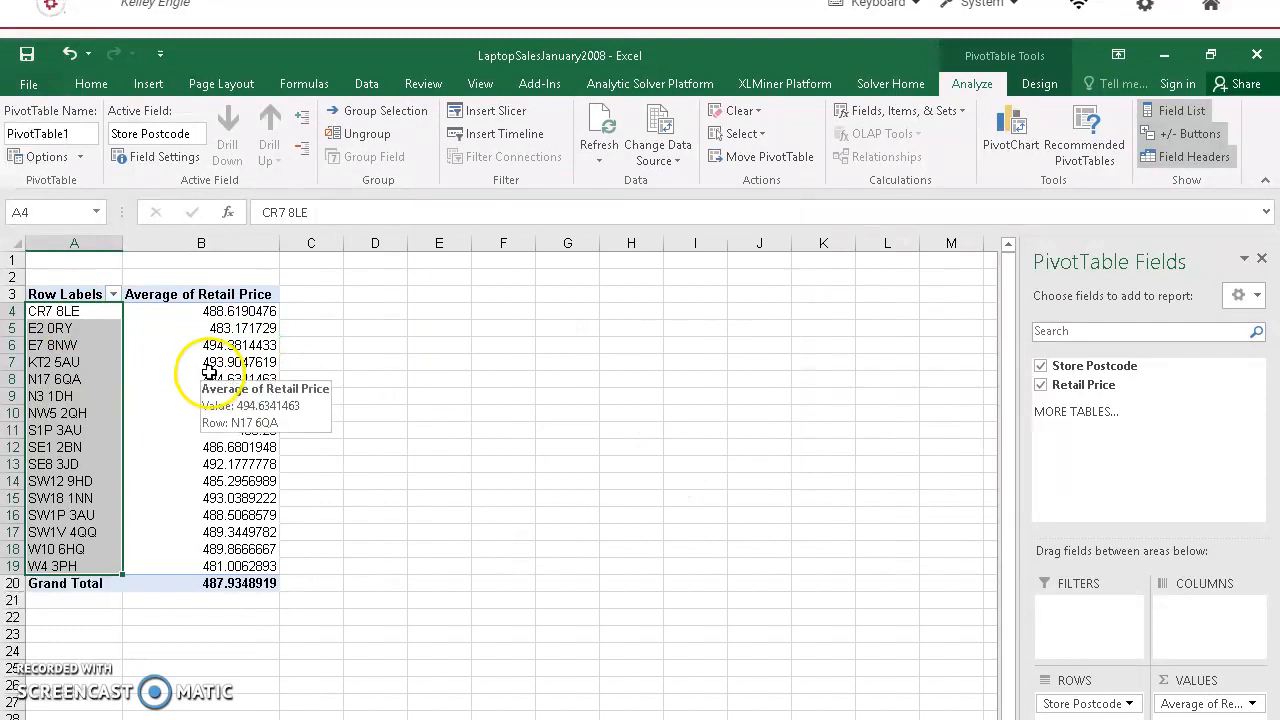
click(207, 360)
click(90, 311)
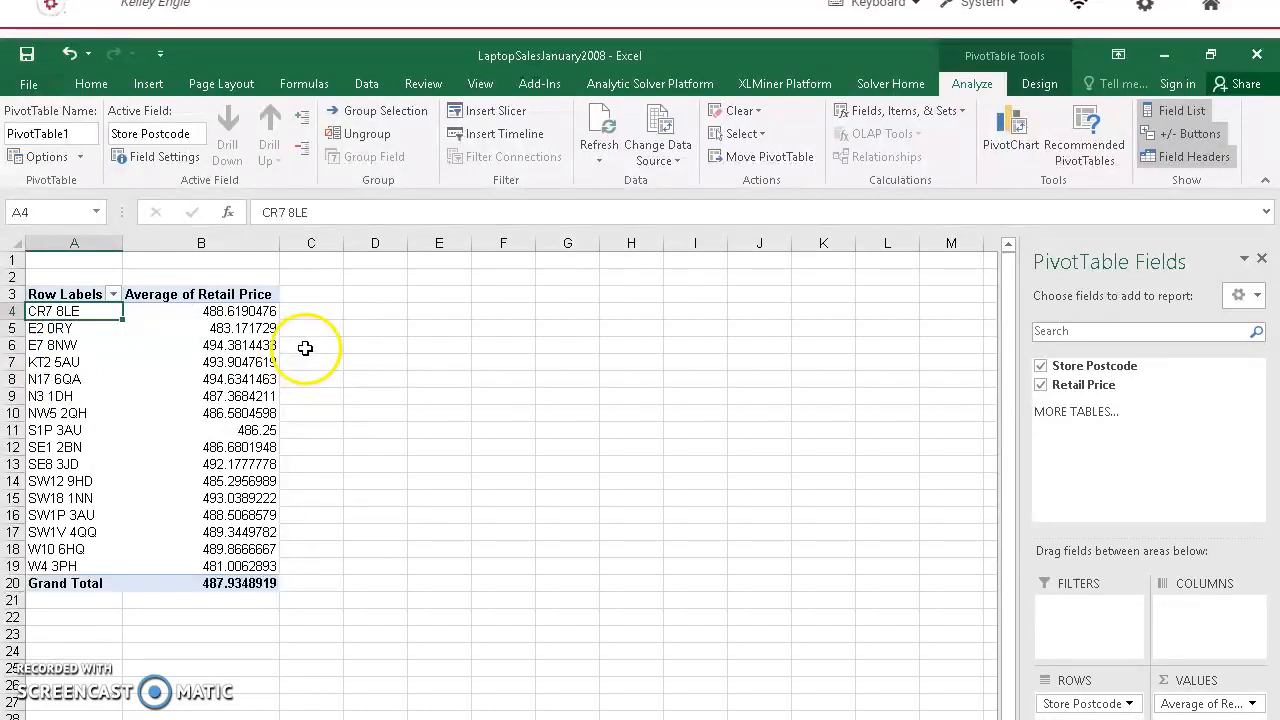
Step: Preview the stacked and 3-D column subtypes, then insert a Clustered Column PivotChart
click(1020, 135)
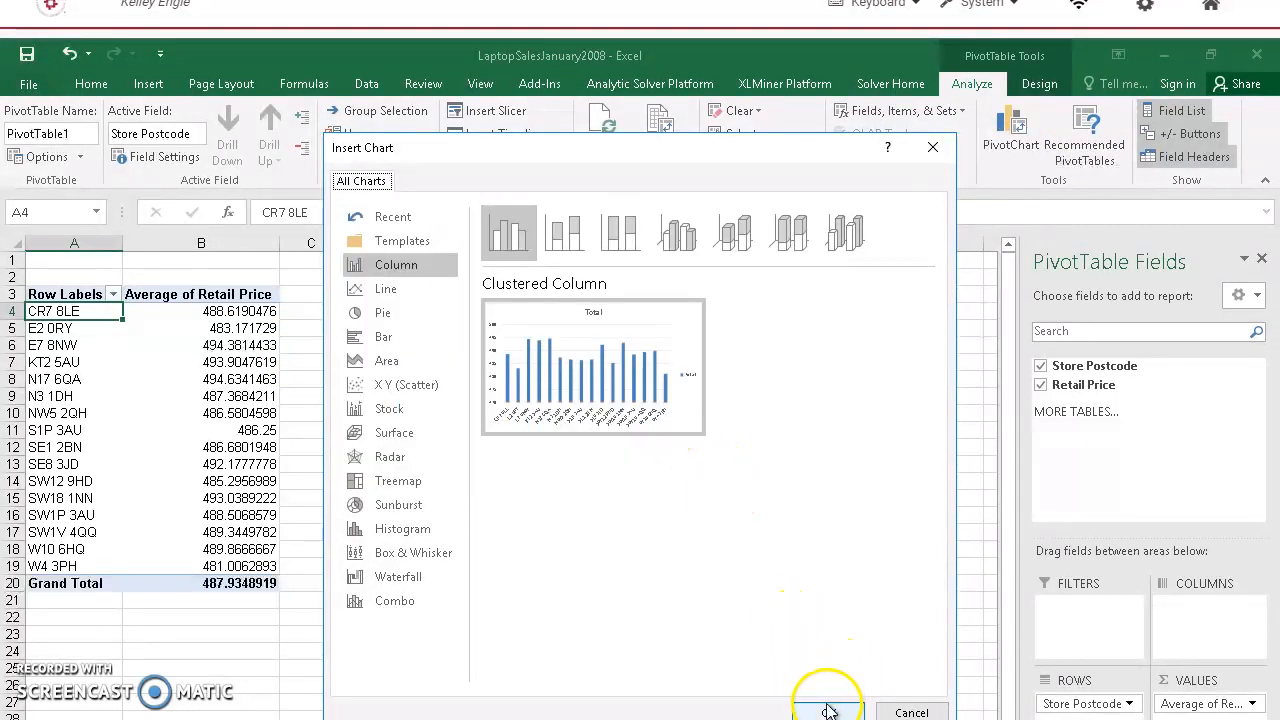
click(571, 234)
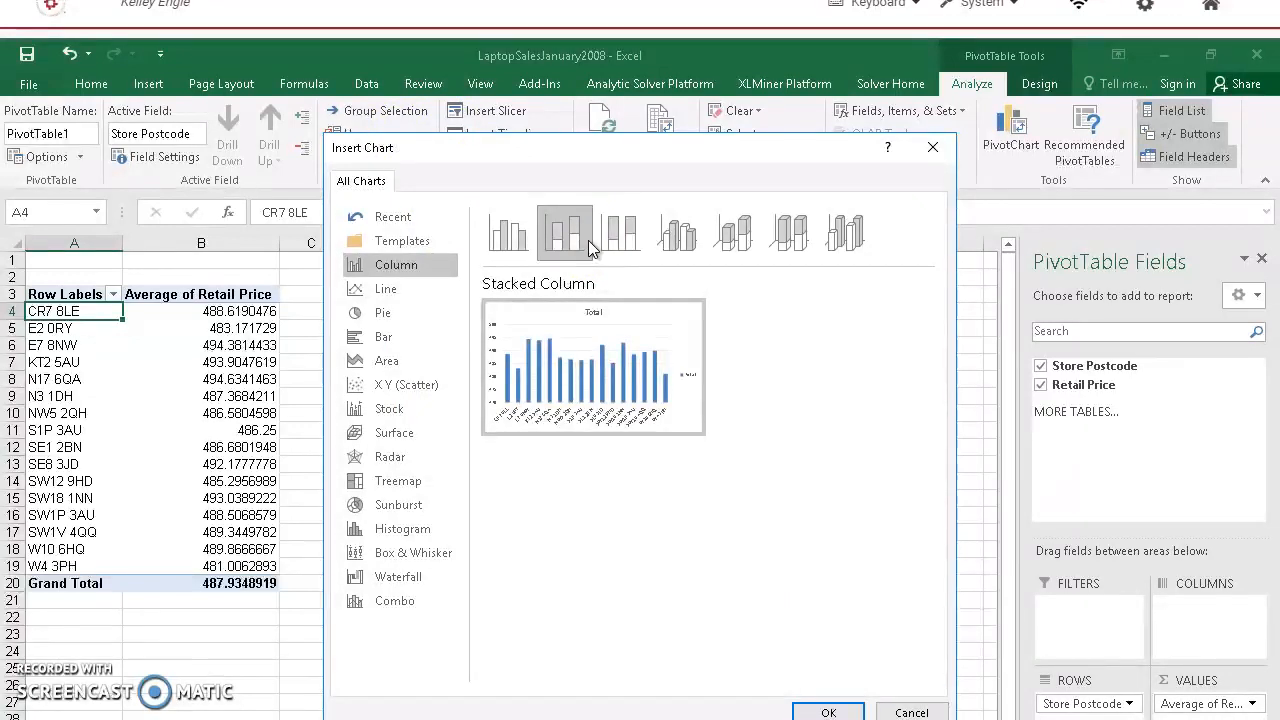
click(620, 240)
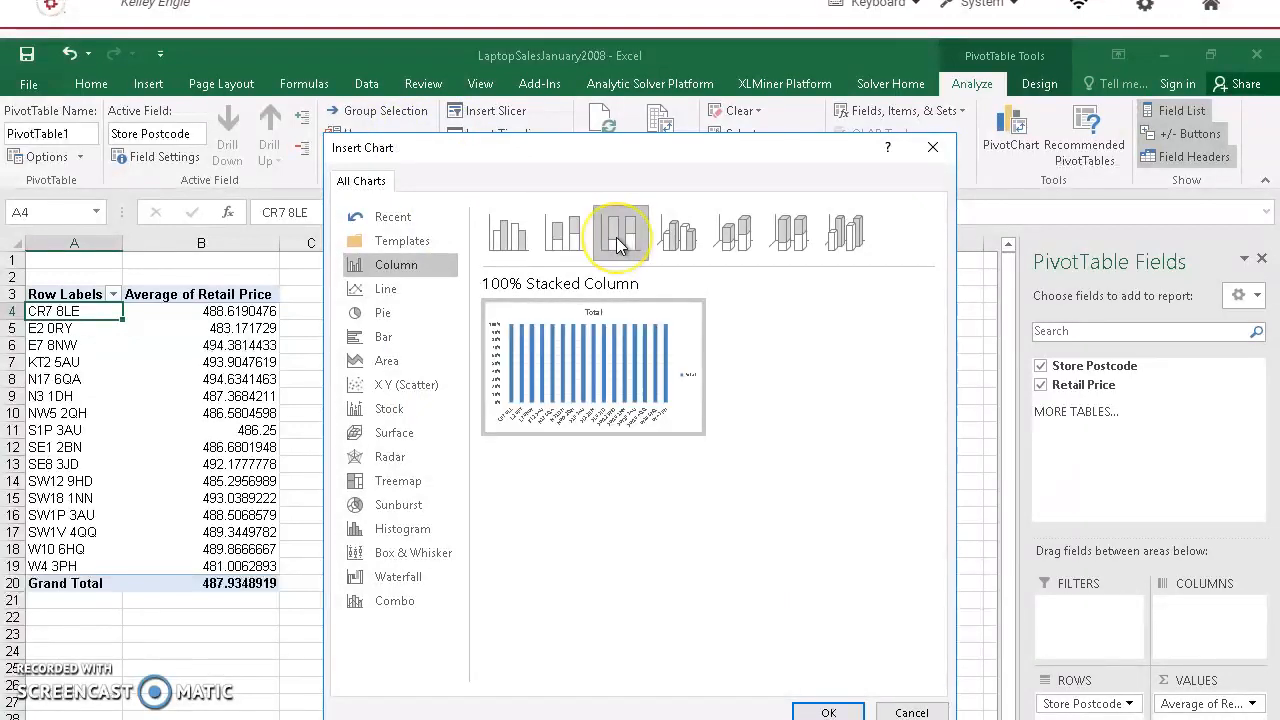
click(512, 238)
click(676, 234)
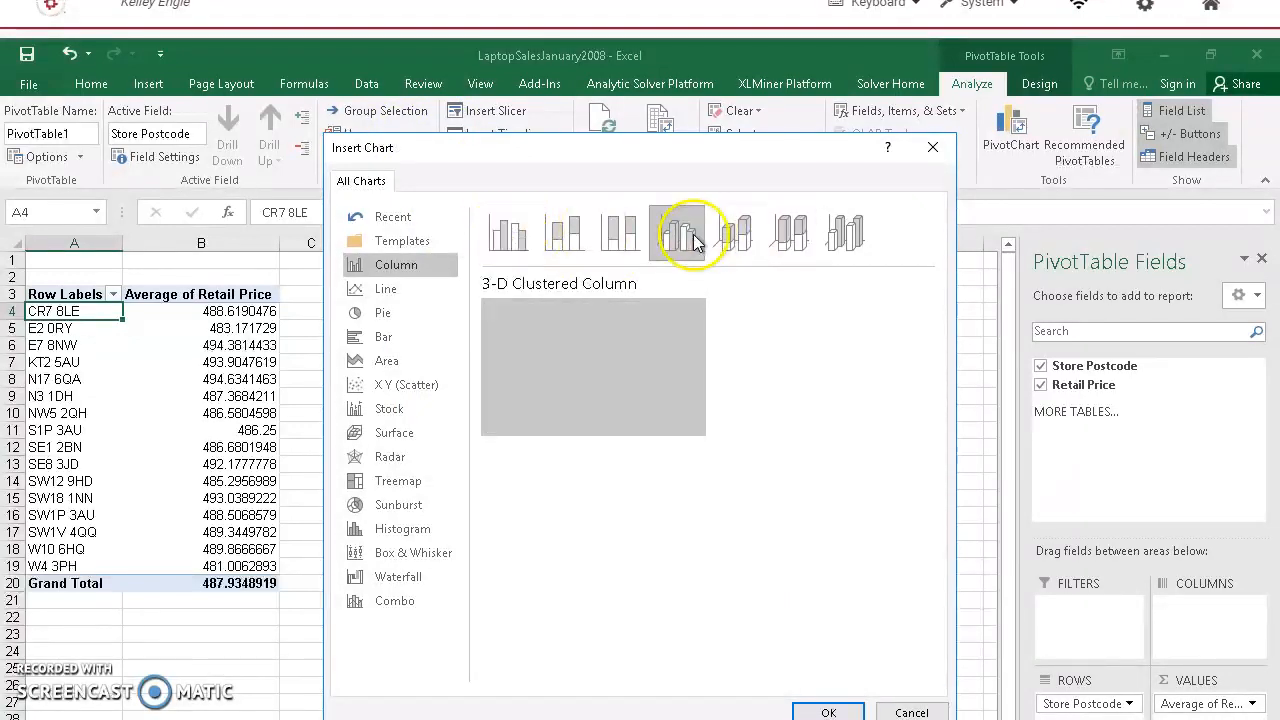
click(731, 236)
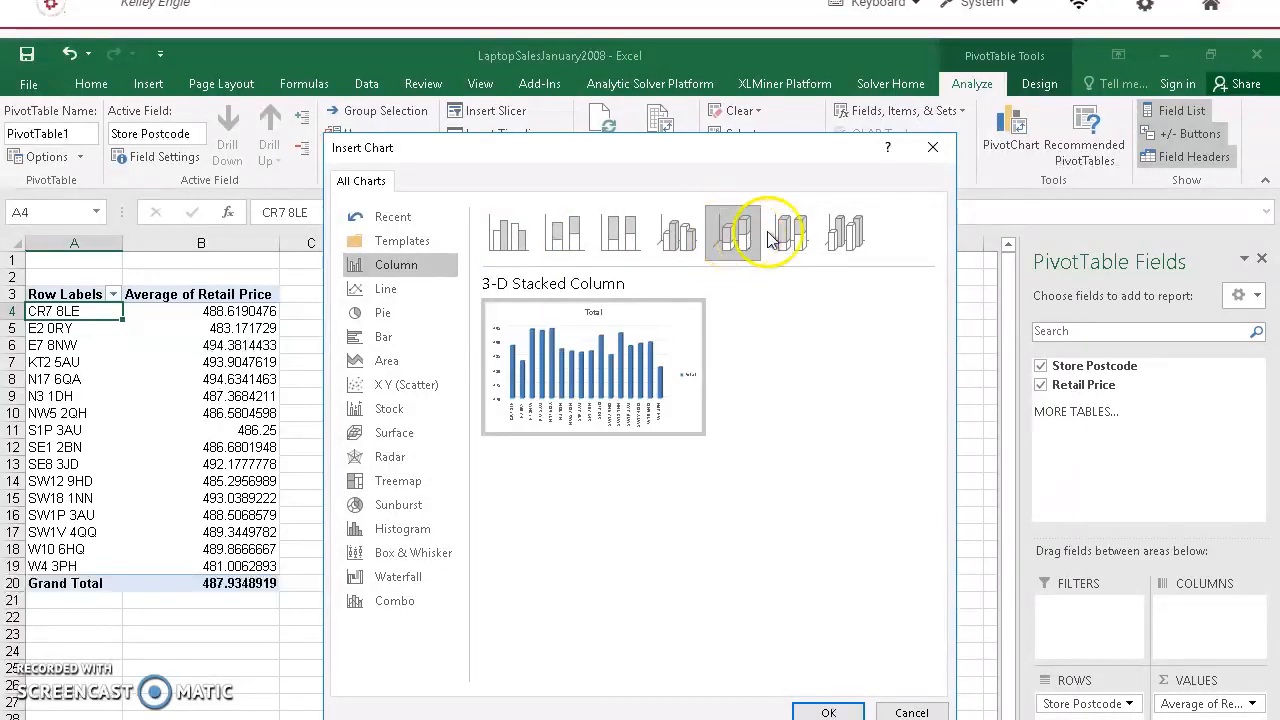
click(787, 234)
click(533, 234)
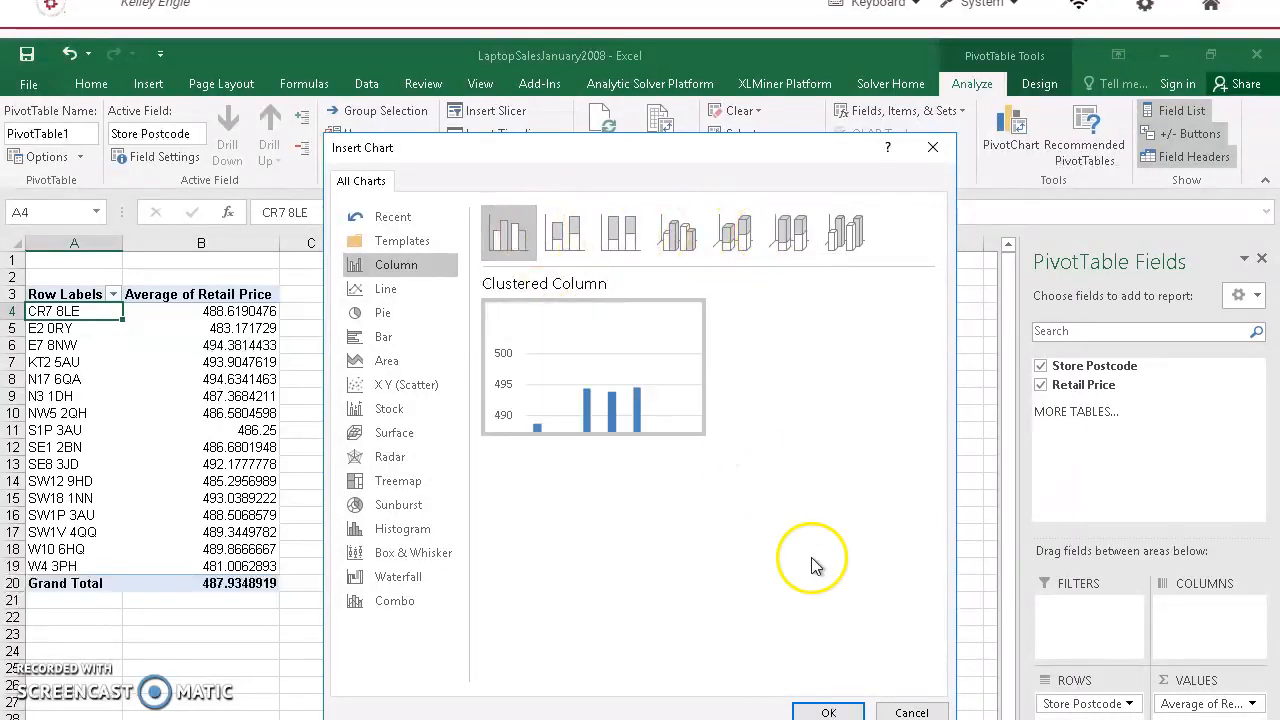
click(850, 712)
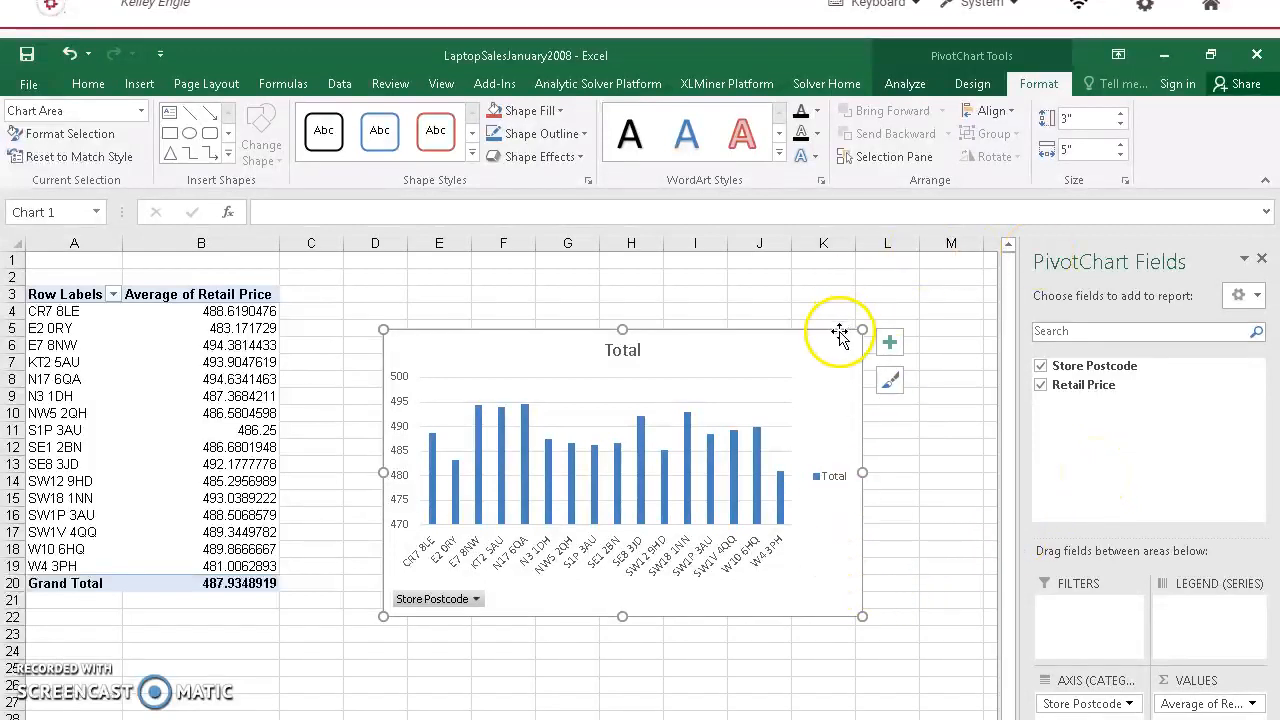
Step: Open the XLMiner Help File from the XLMiner Platform tab
click(707, 88)
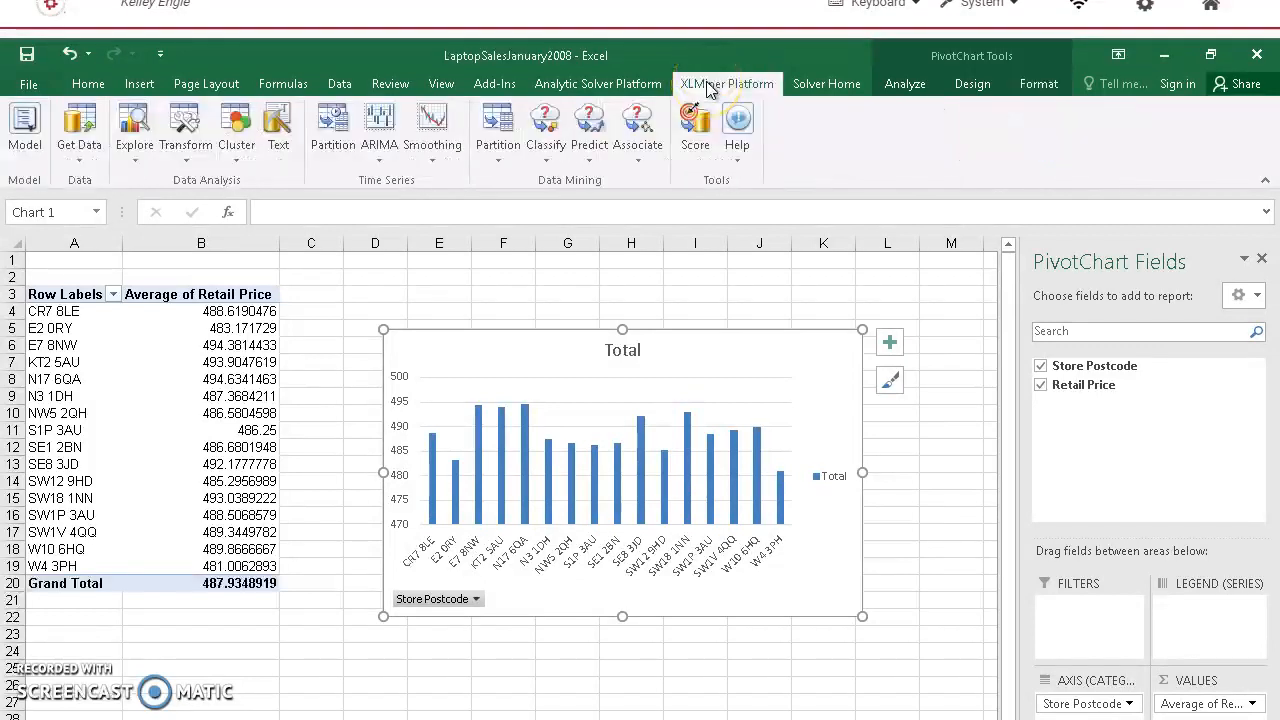
click(742, 122)
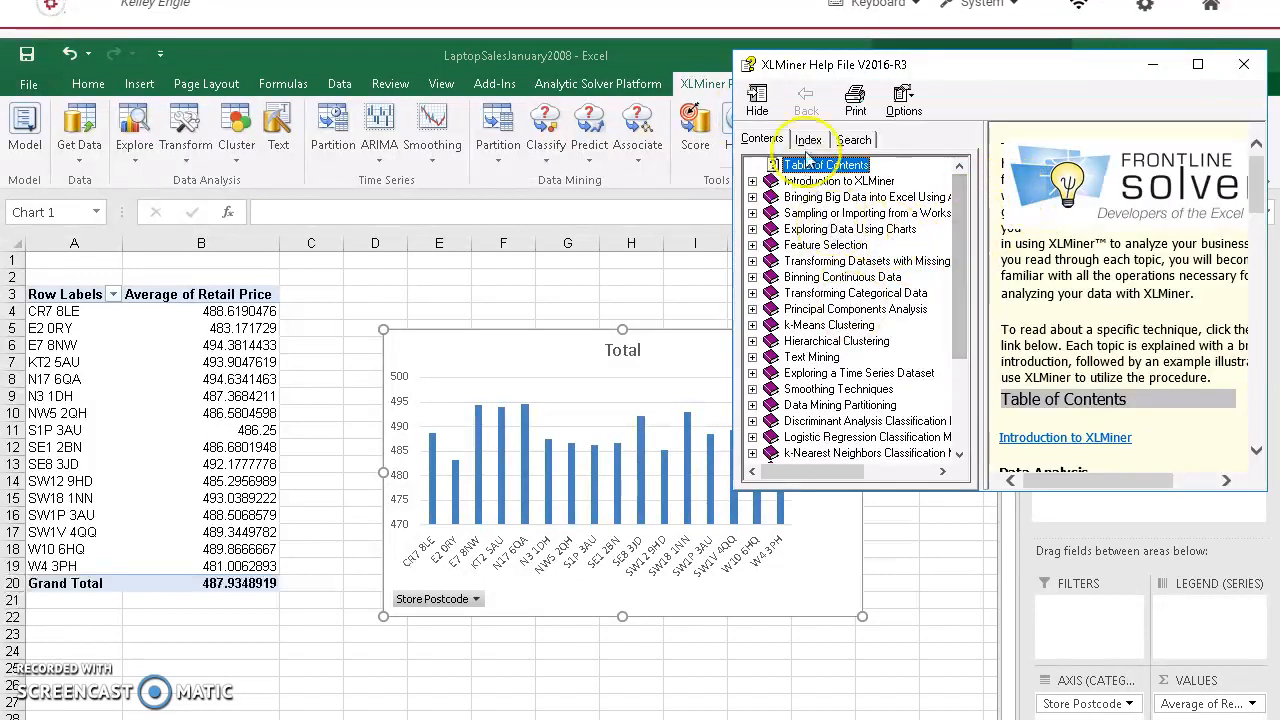
Step: Look up 'boxpl' in the help Index to display the Box Whisker Plot topic
click(808, 139)
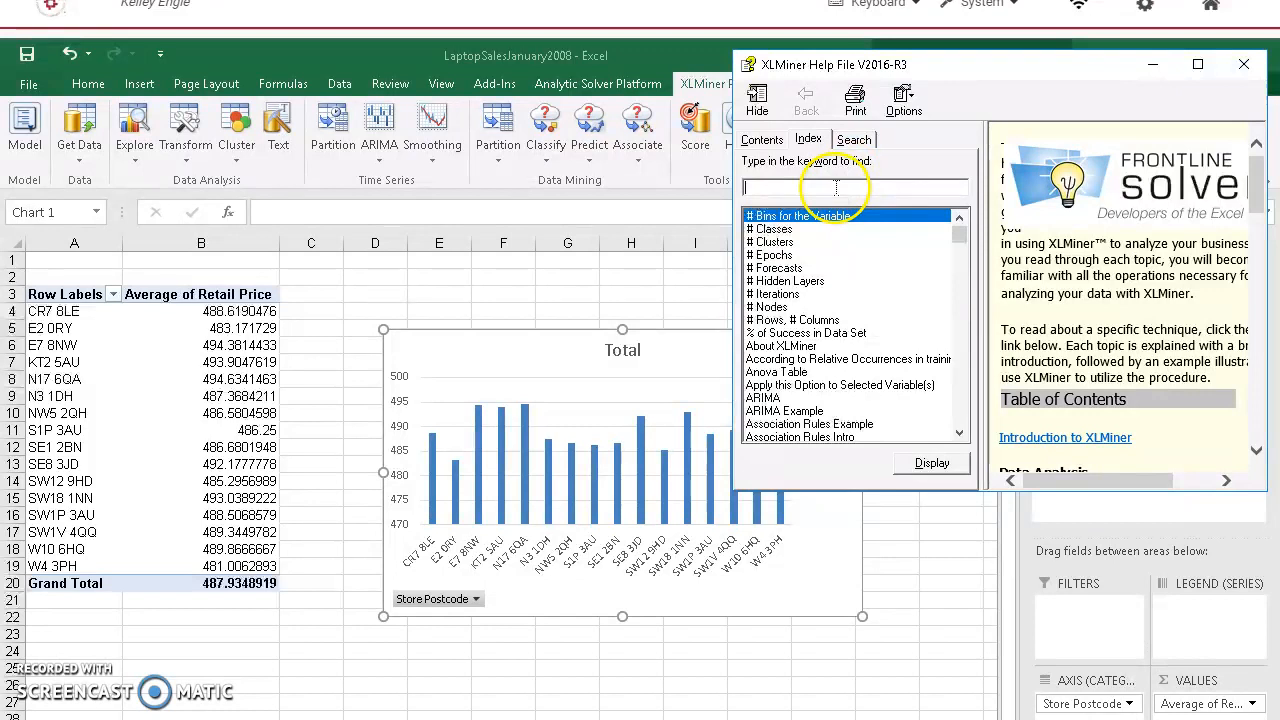
text(boxplots)
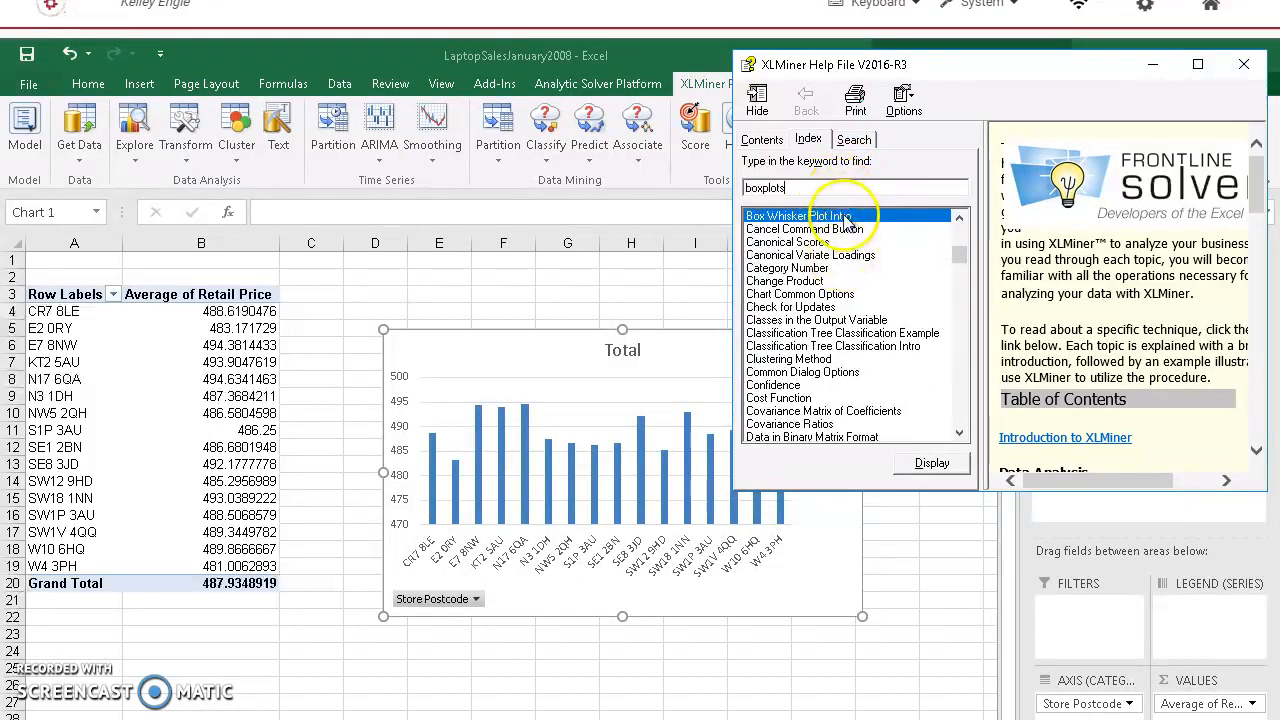
key(Return)
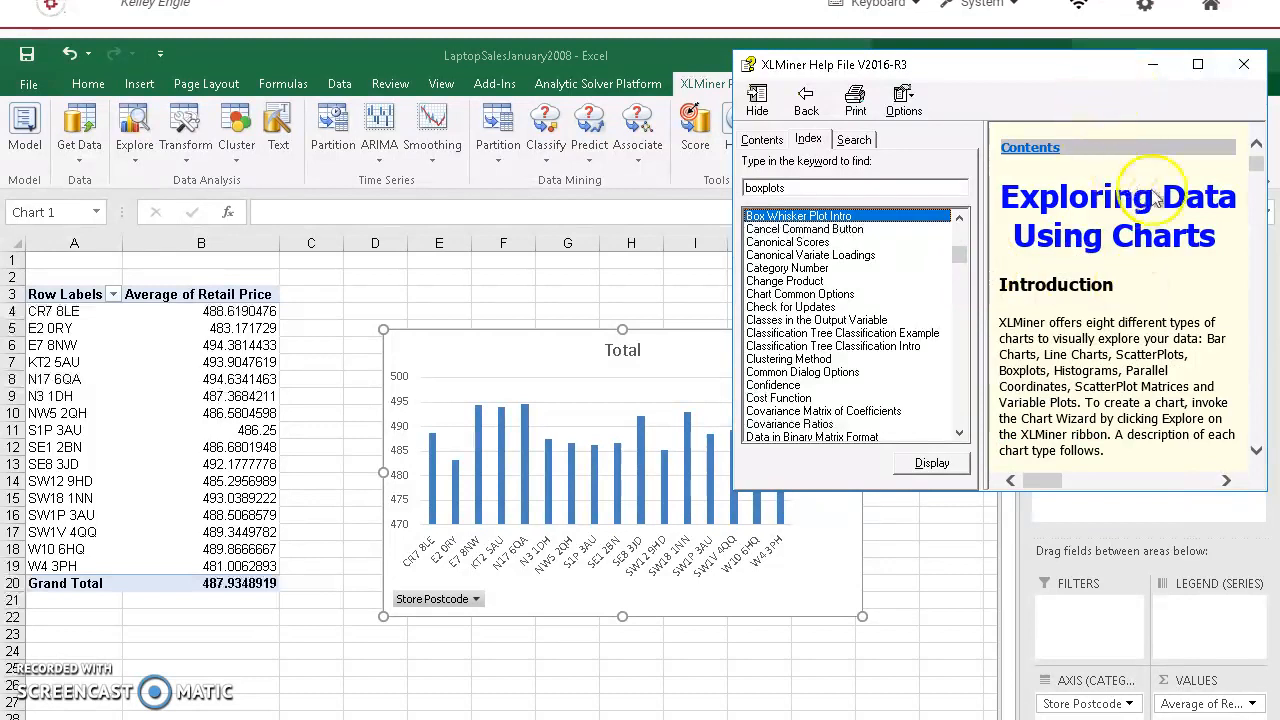
drag(978, 64, 937, 54)
Step: Read through the Box Whisker Plot section, then close the help window
scroll(1100, 271, down, 2)
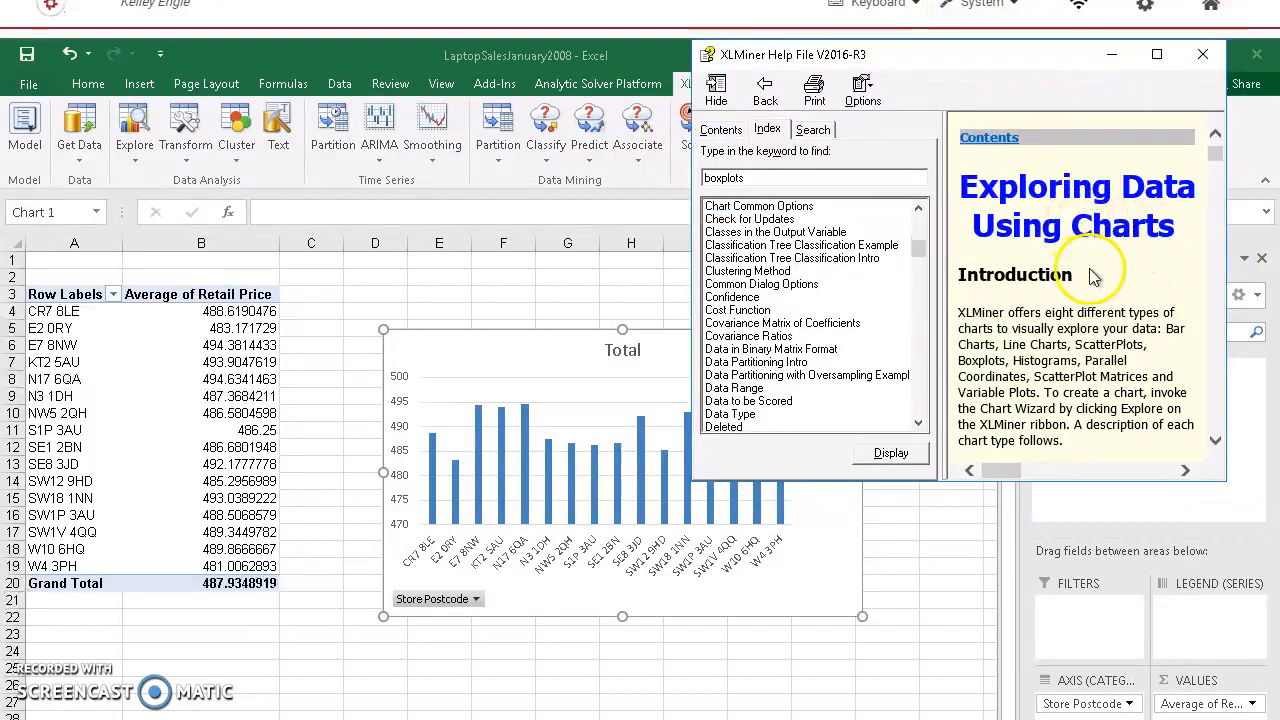
scroll(1110, 222, down, 2)
scroll(1110, 222, down, 6)
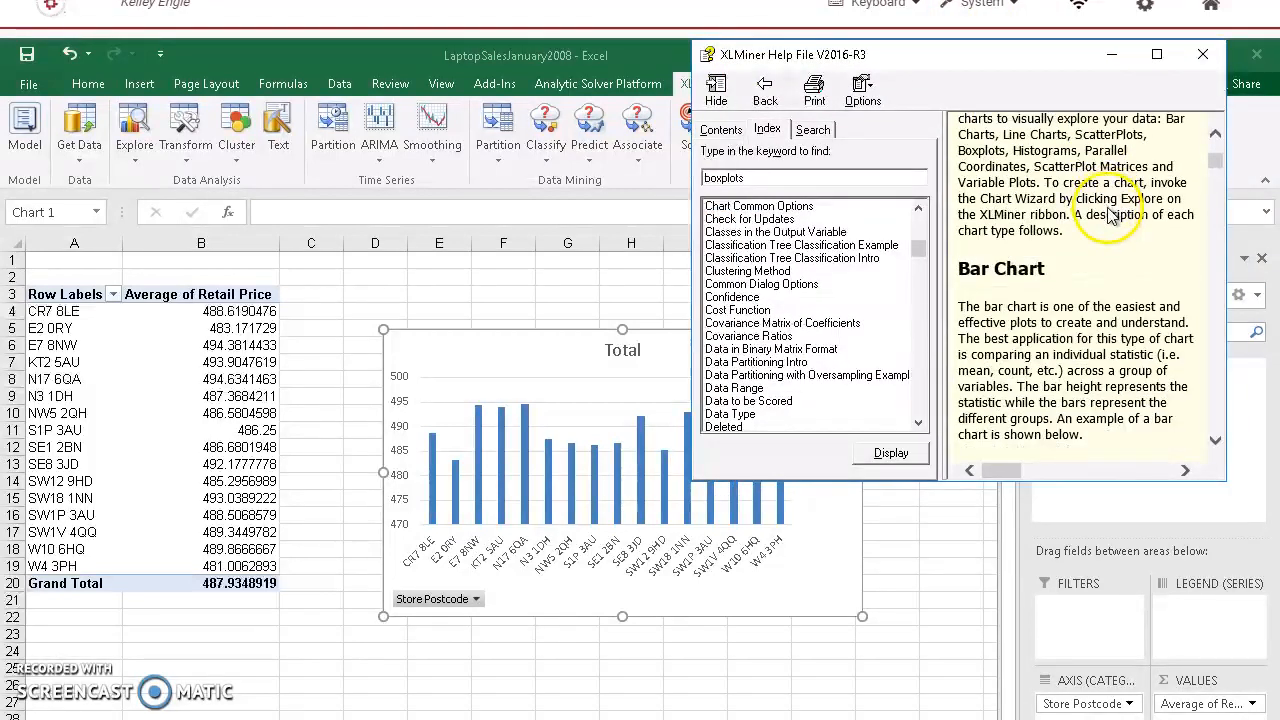
scroll(1110, 222, down, 8)
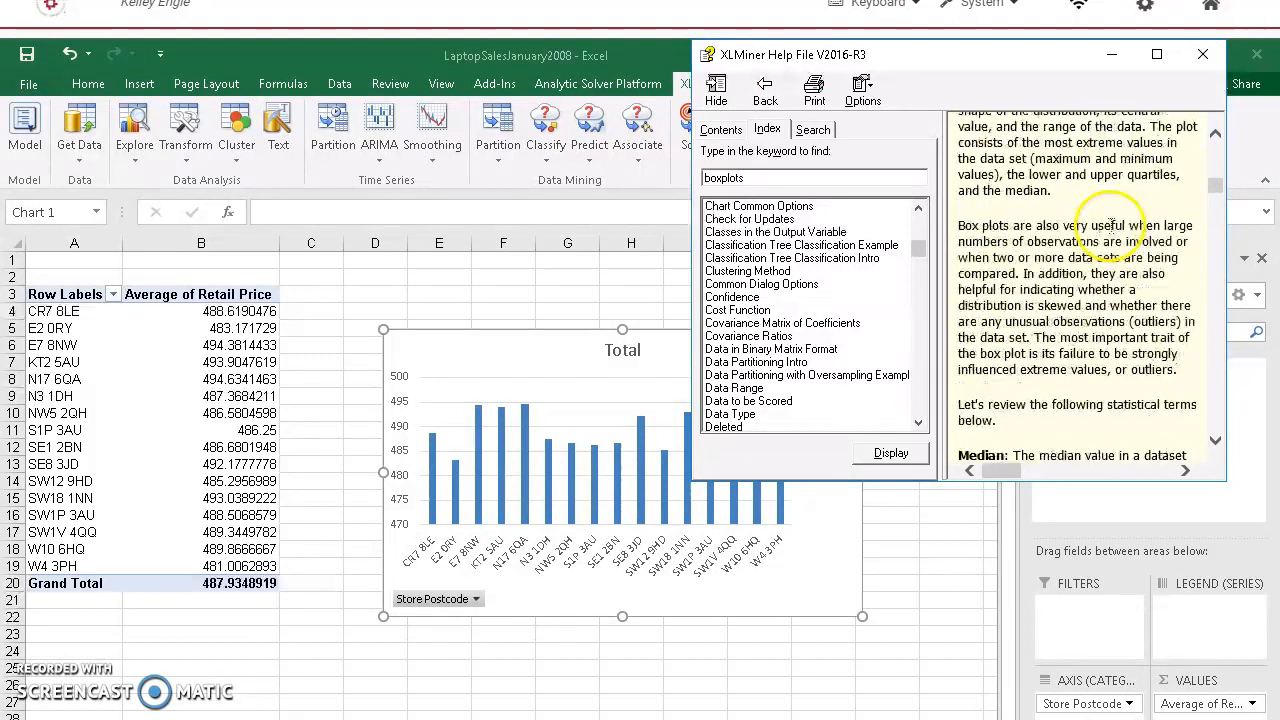
scroll(1113, 225, down, 9)
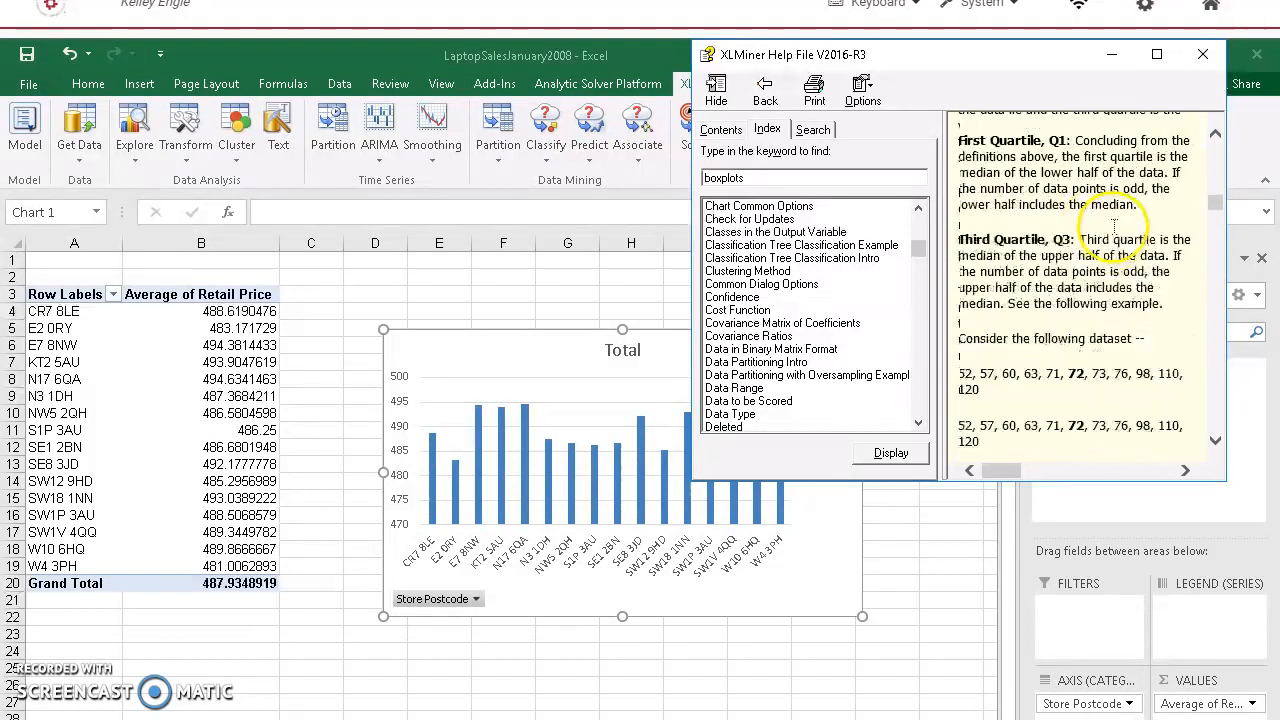
scroll(1120, 225, down, 8)
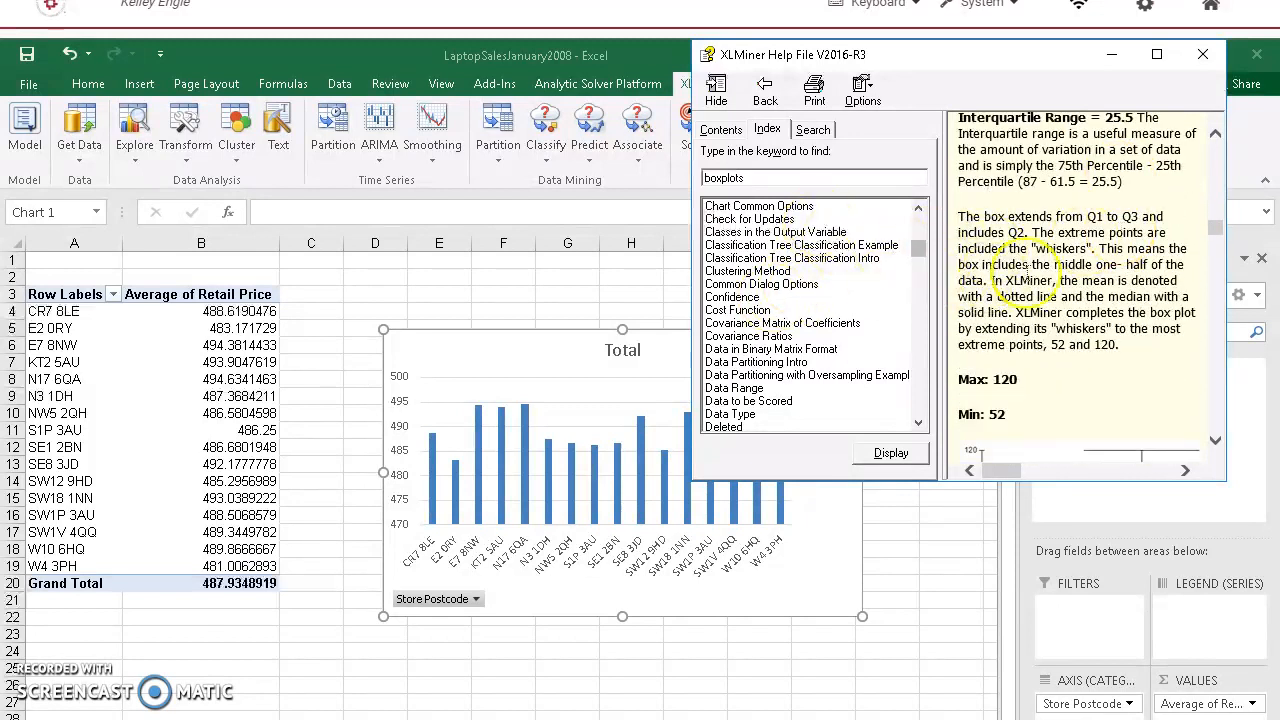
scroll(1114, 275, down, 5)
scroll(1113, 280, down, 6)
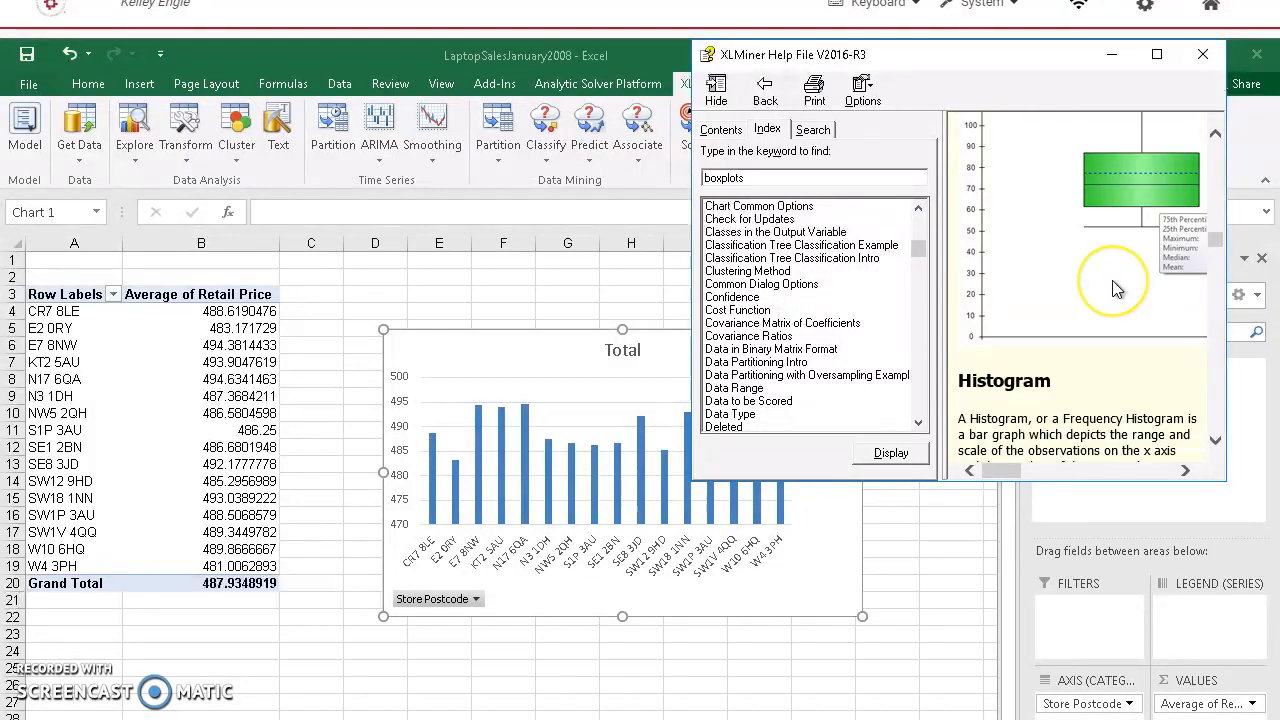
scroll(1130, 210, up, 8)
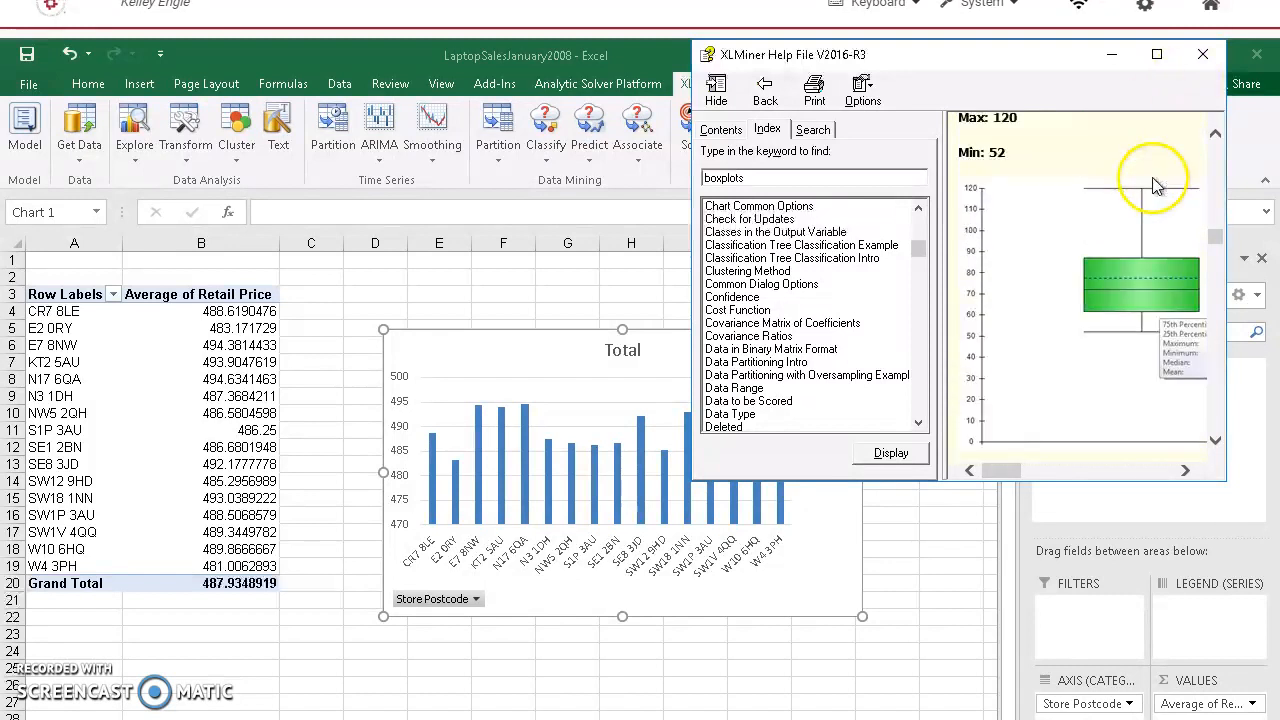
click(1204, 57)
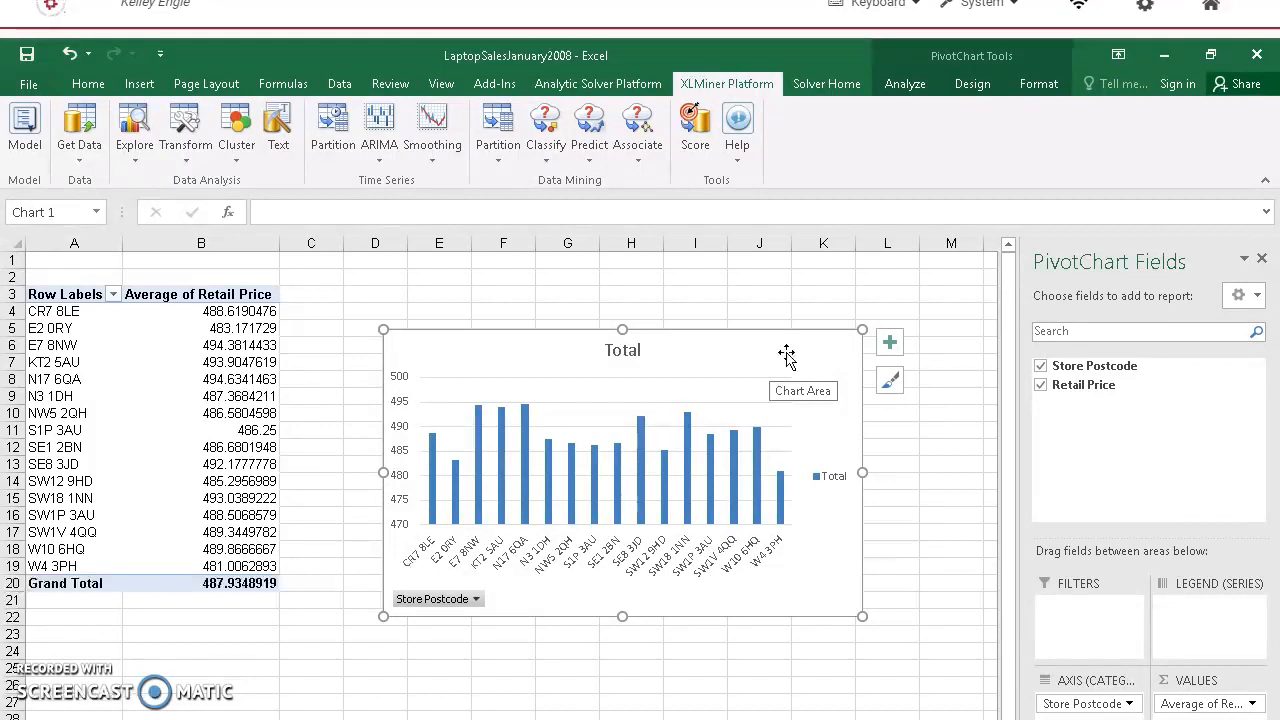
click(779, 310)
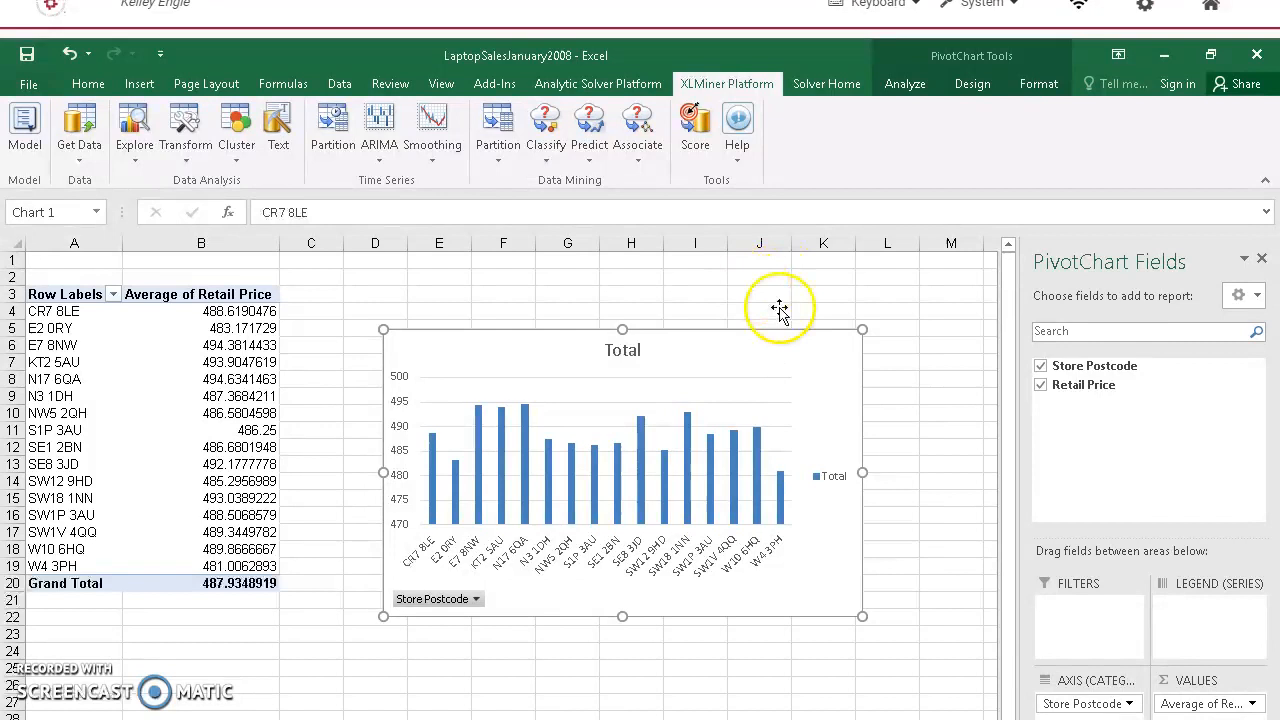
click(818, 350)
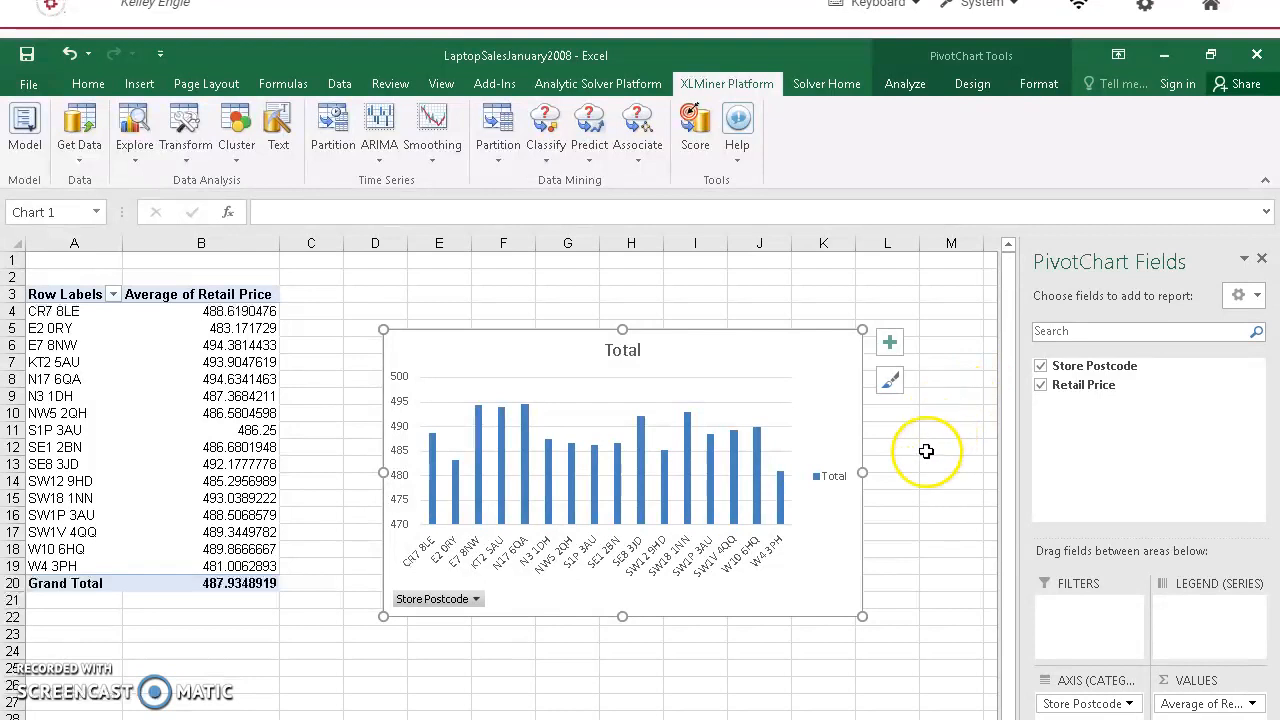
click(930, 507)
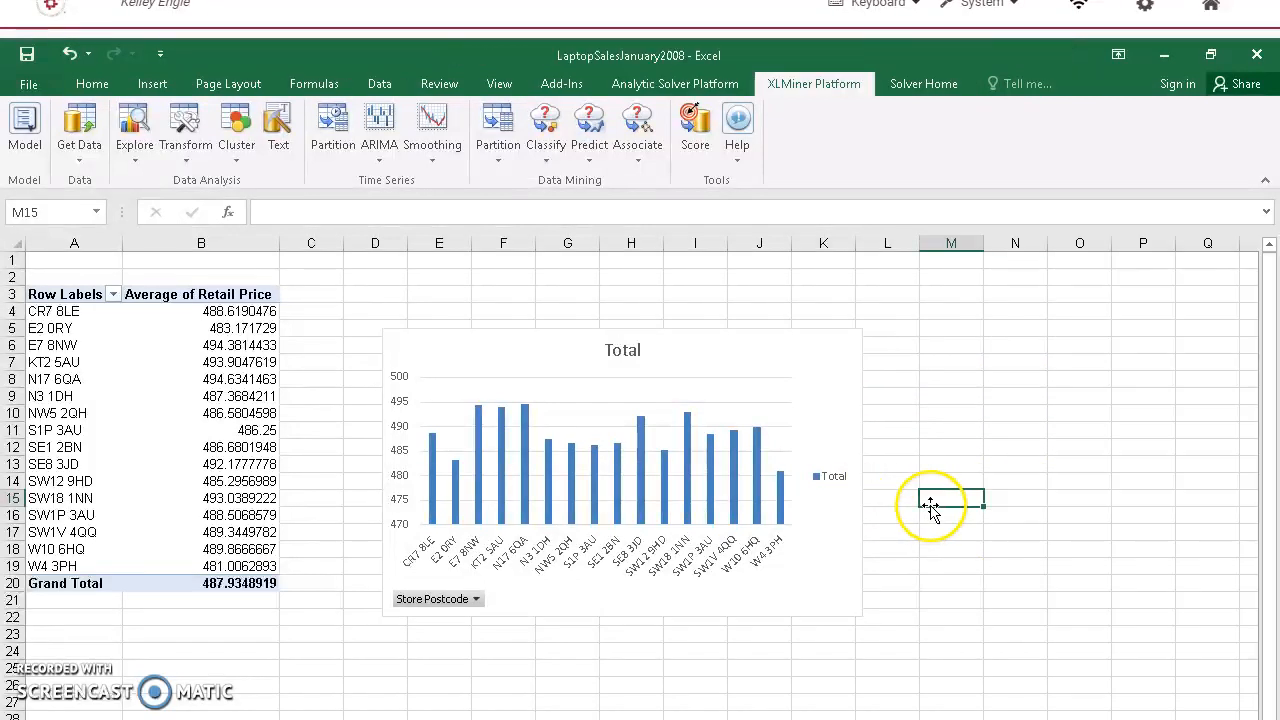